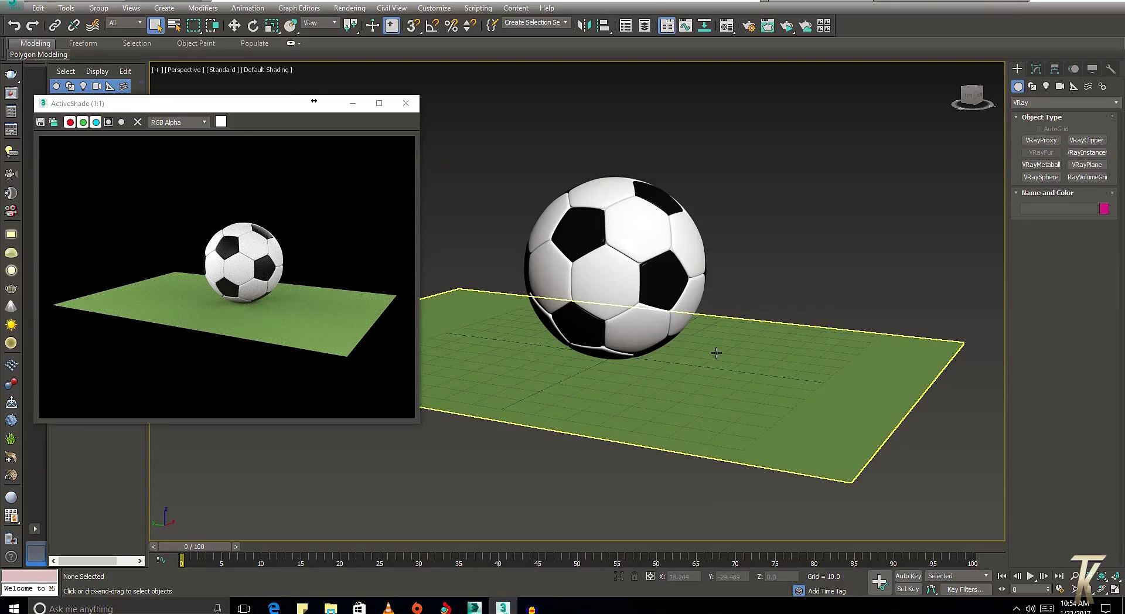
# - Select the green ground plane Plane001 and add a VRayFur object to it
pyautogui.click(811, 352)
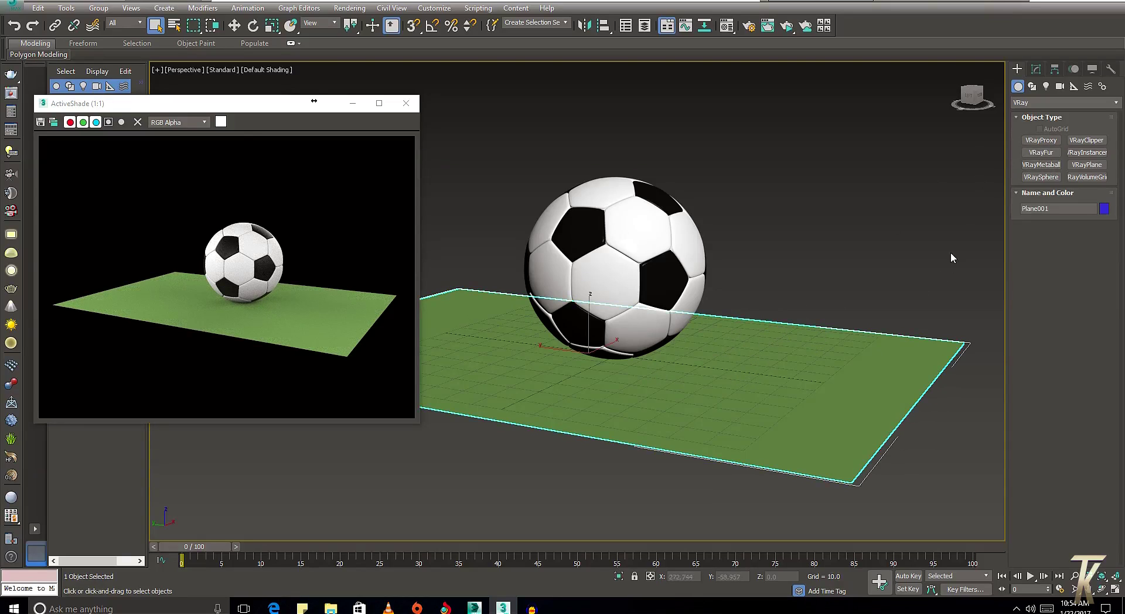
pyautogui.click(950, 252)
pyautogui.click(820, 345)
pyautogui.click(1042, 152)
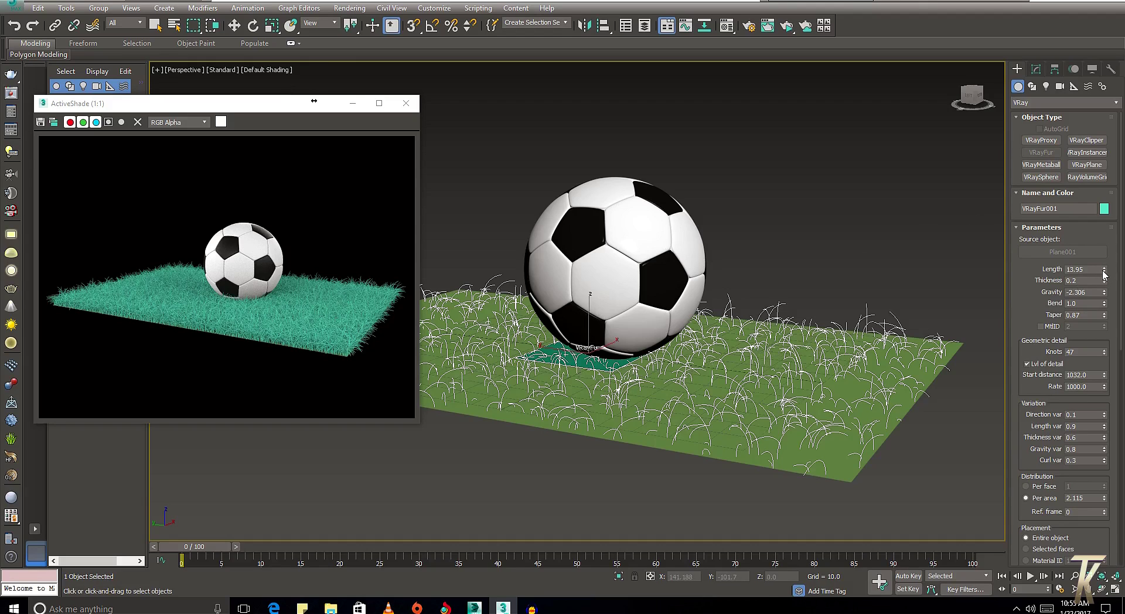
# - Give the fur a length of 12.834 and 8 knots, and switch off level of detail
pyautogui.moveTo(1104, 270); pyautogui.dragTo(935, 343)
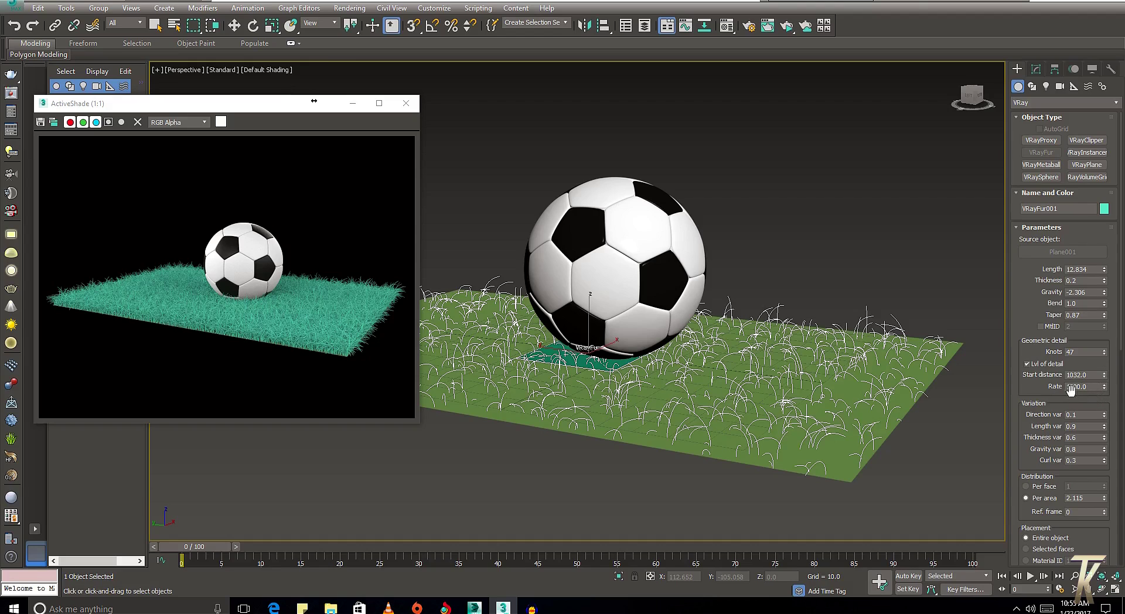
pyautogui.moveTo(1103, 351)
pyautogui.mouseDown()
pyautogui.moveTo(1110, 388)
pyautogui.moveTo(1106, 370)
pyautogui.mouseUp()
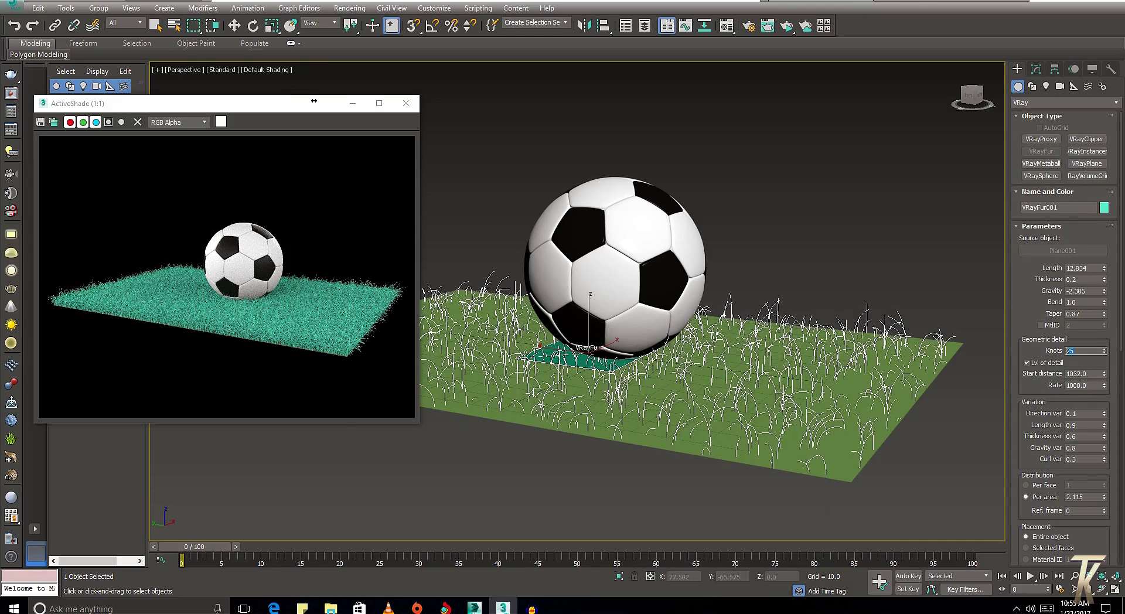
pyautogui.write('8')
pyautogui.press('Return')
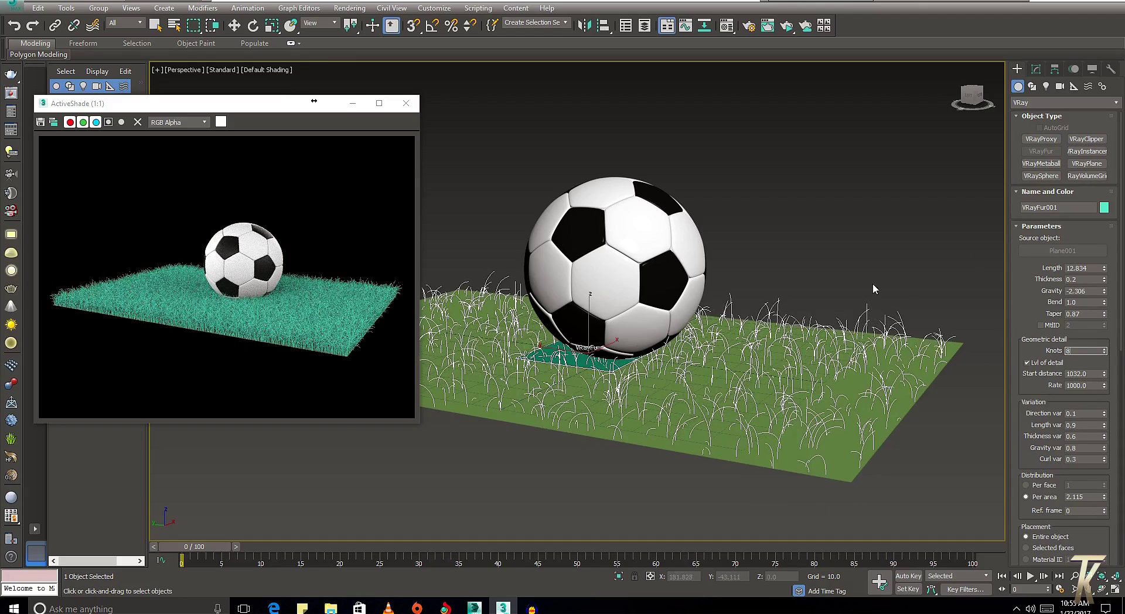
pyautogui.click(1044, 363)
pyautogui.click(1084, 499)
pyautogui.write('0.04')
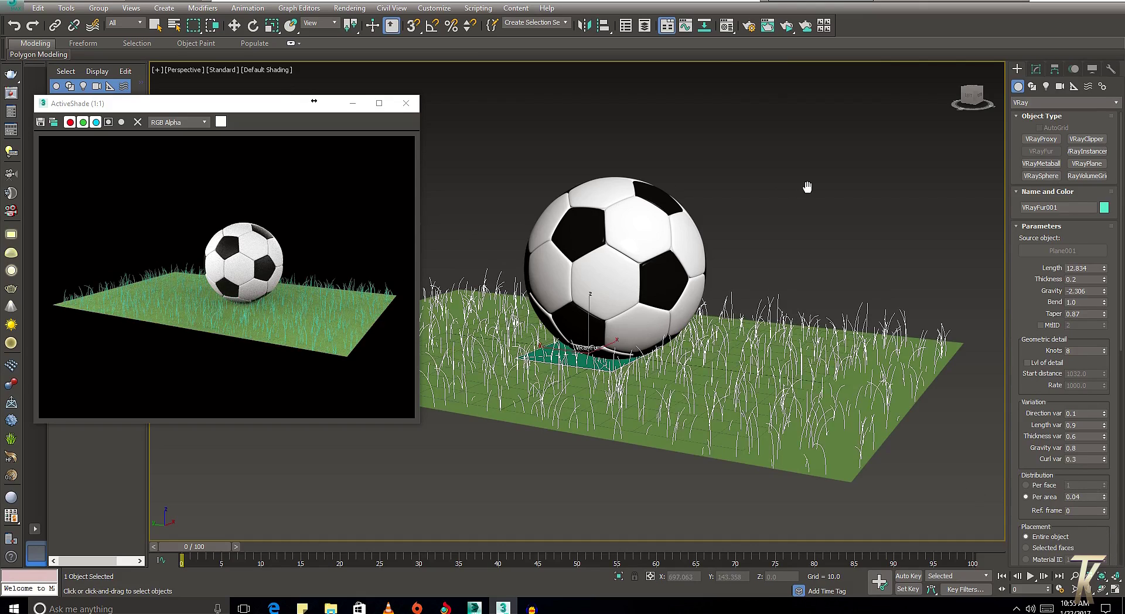
# - Set the fur's thickness, gravity and curl variation values to 0.1
pyautogui.scroll(3, 843, 404)
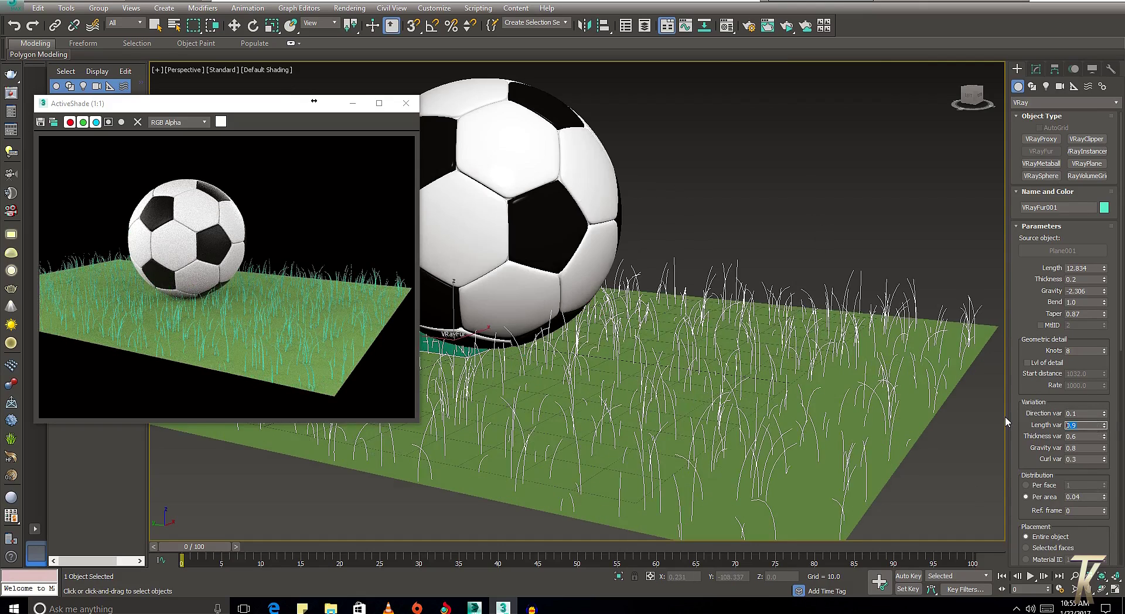
pyautogui.doubleClick(1083, 437)
pyautogui.write('0.1')
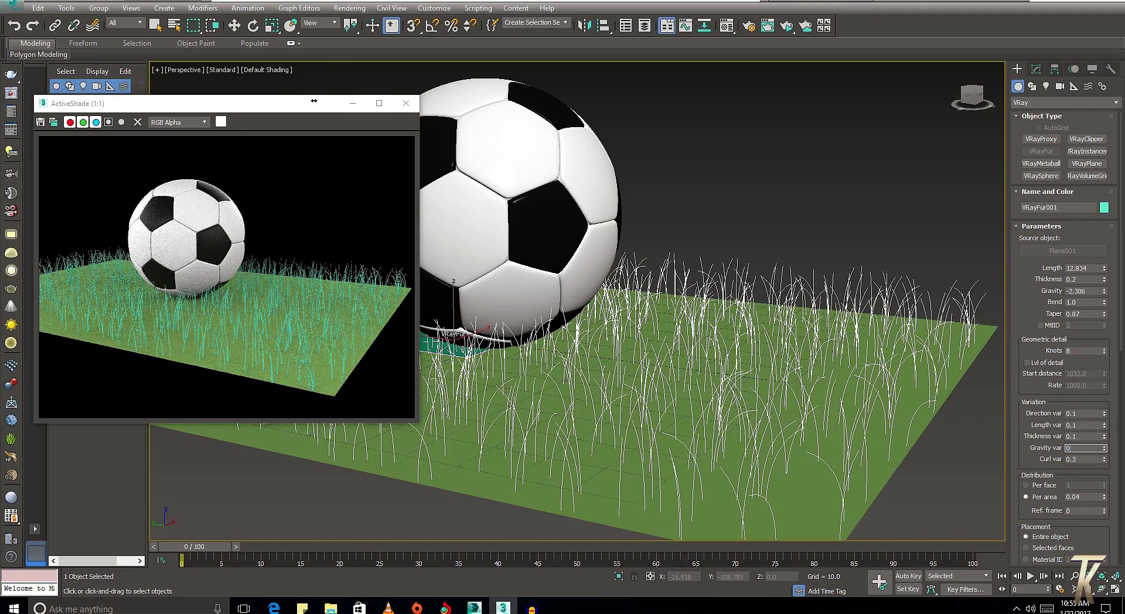
pyautogui.write('.1')
pyautogui.press('Tab')
pyautogui.write('0')
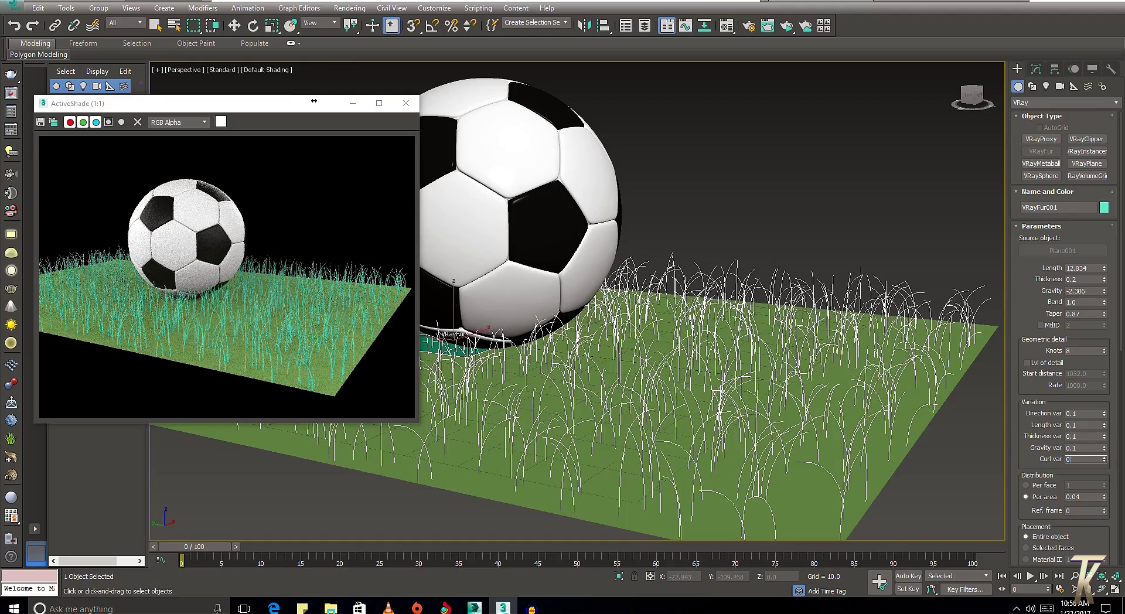
pyautogui.write('.1')
pyautogui.press('Return')
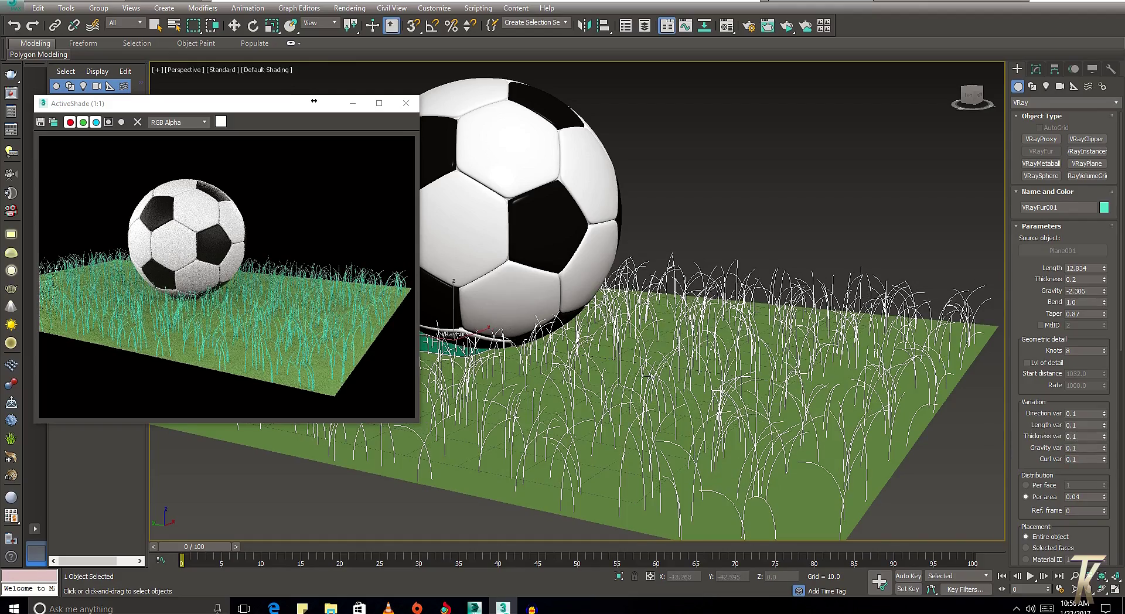
# - Pan and zoom the viewport to inspect the grass around the soccer ball
pyautogui.moveTo(646, 375)
pyautogui.mouseDown(button='middle')
pyautogui.moveTo(547, 249)
pyautogui.moveTo(592, 292)
pyautogui.mouseUp(button='middle')
pyautogui.scroll(2, 593, 291)
pyautogui.scroll(2, 593, 291)
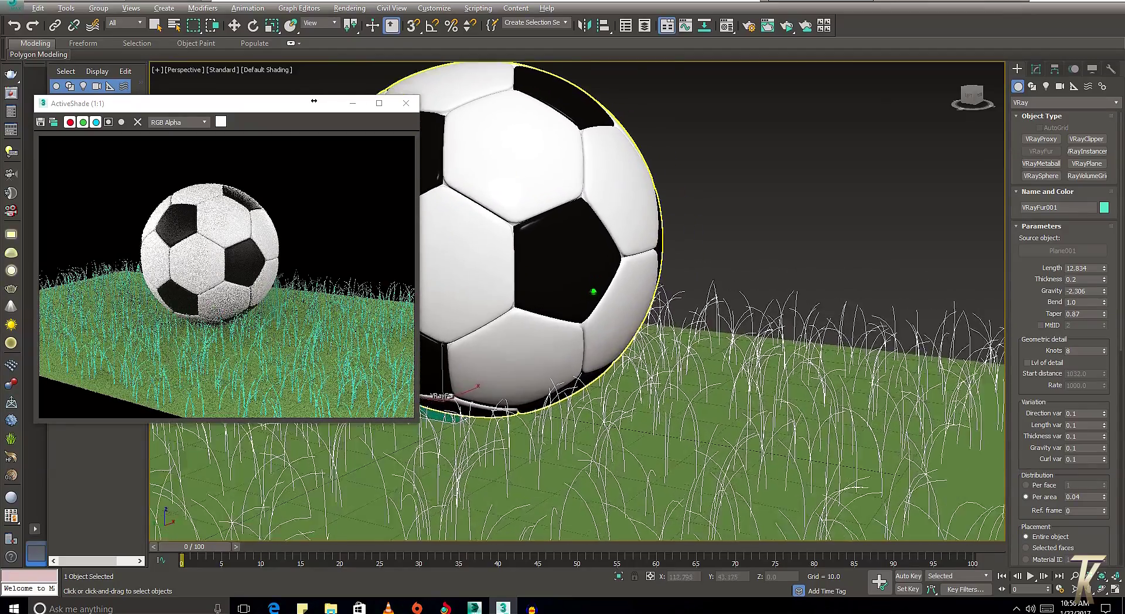
pyautogui.scroll(2, 593, 291)
pyautogui.scroll(3, 584, 358)
pyautogui.moveTo(584, 359)
pyautogui.mouseDown(button='middle')
pyautogui.moveTo(527, 268)
pyautogui.moveTo(515, 269)
pyautogui.moveTo(572, 250)
pyautogui.moveTo(611, 219)
pyautogui.moveTo(610, 289)
pyautogui.mouseUp(button='middle')
pyautogui.scroll(-2, 644, 316)
pyautogui.scroll(-2, 641, 247)
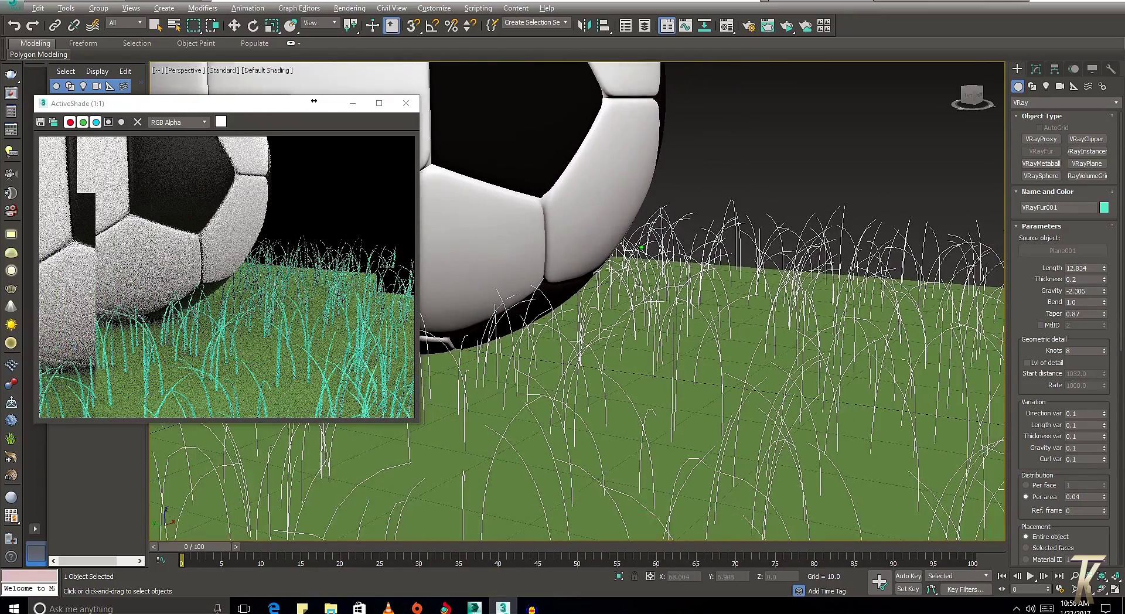
pyautogui.moveTo(640, 248)
pyautogui.mouseDown(button='middle')
pyautogui.moveTo(632, 262)
pyautogui.moveTo(745, 184)
pyautogui.mouseUp(button='middle')
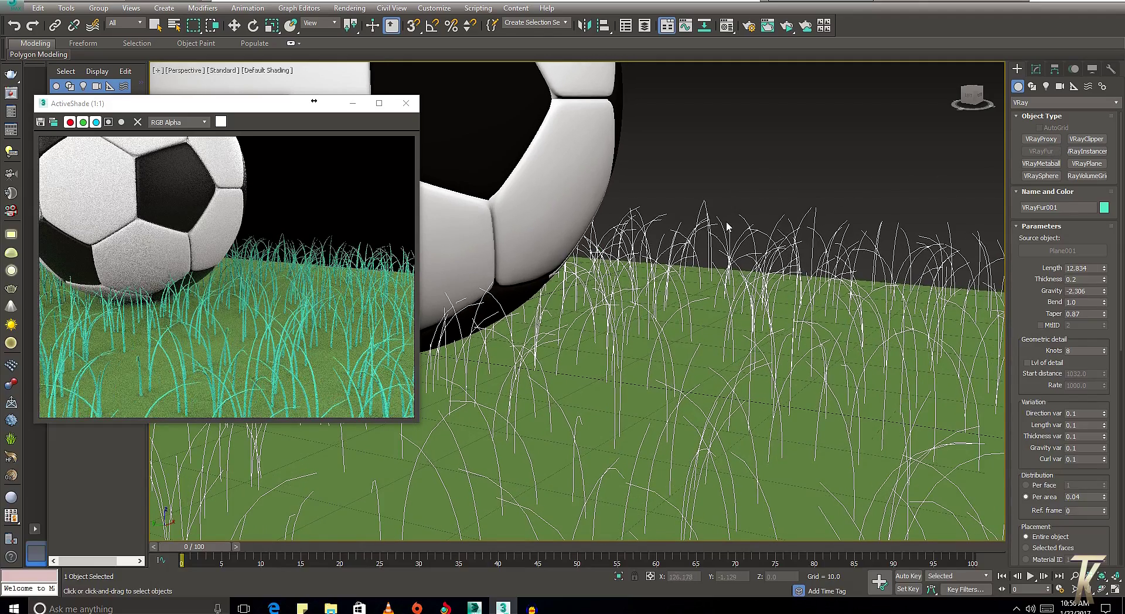
# - In the Modify panel, briefly grow the fur on ball Hedra001, then return its source to Plane001
pyautogui.click(1036, 71)
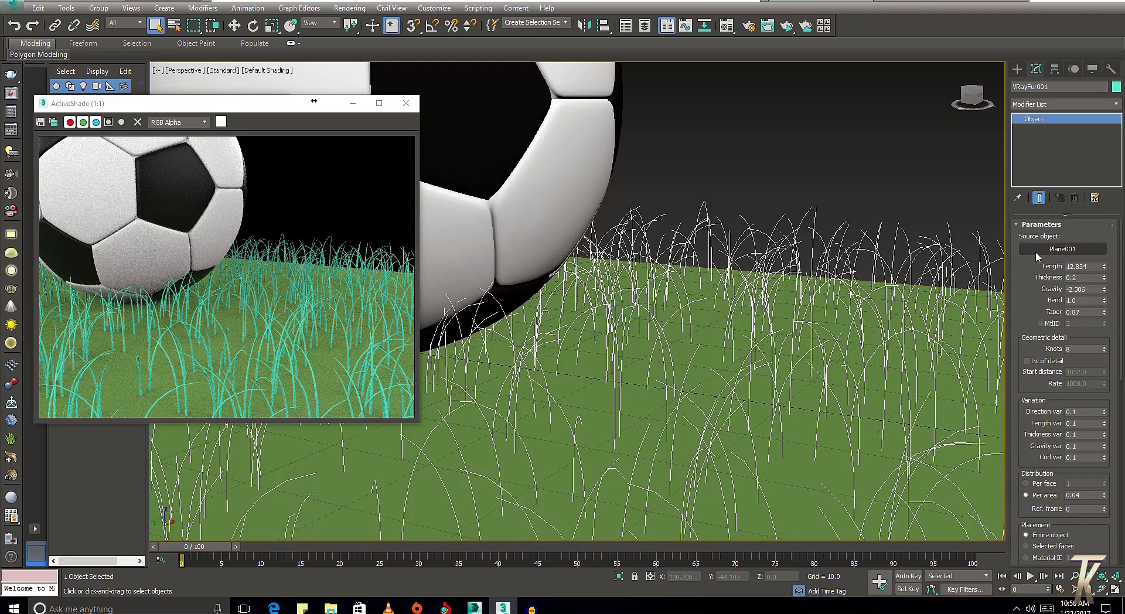
pyautogui.click(1090, 250)
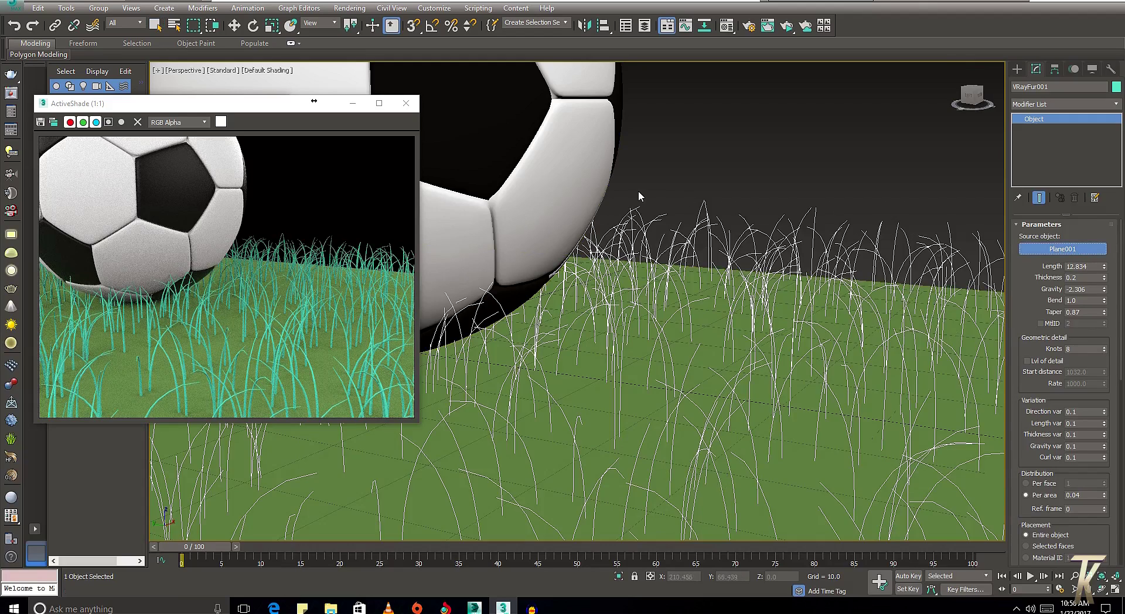
pyautogui.click(566, 167)
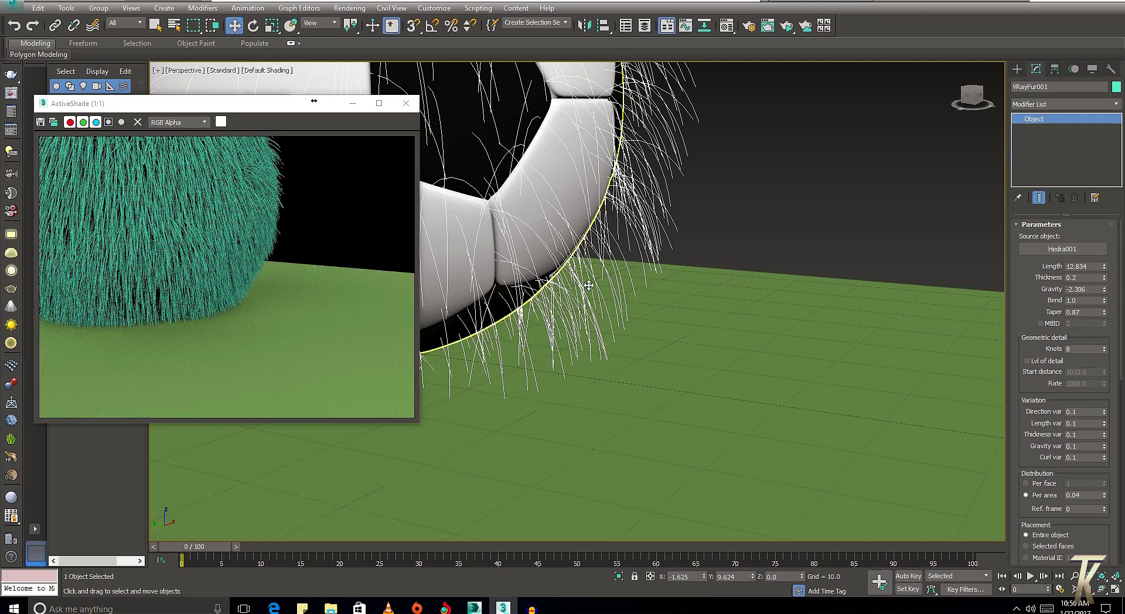
pyautogui.click(1056, 251)
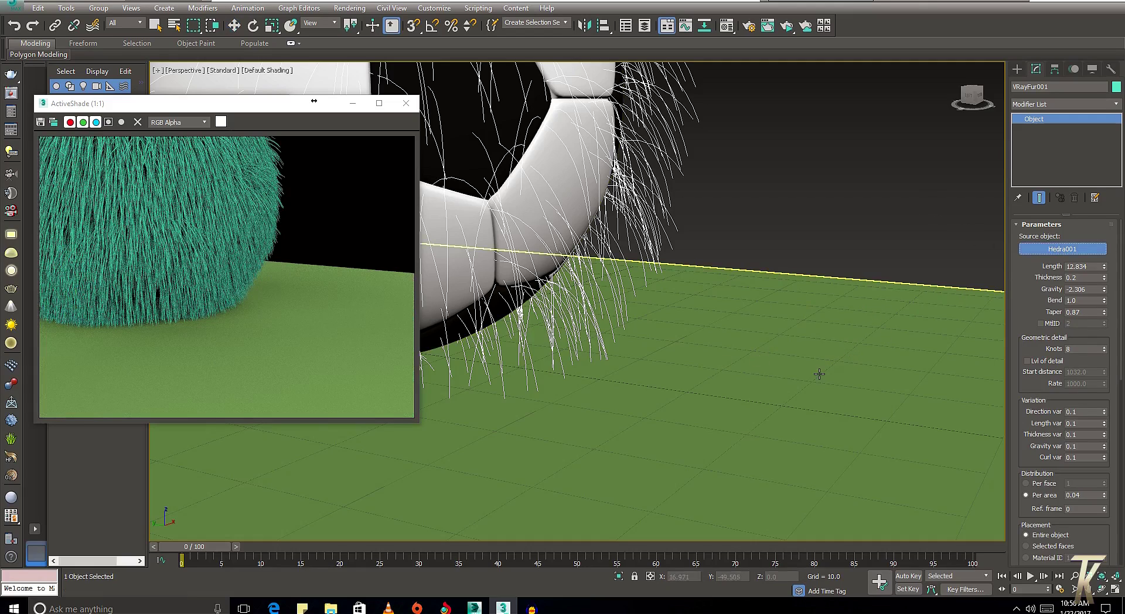
pyautogui.click(779, 351)
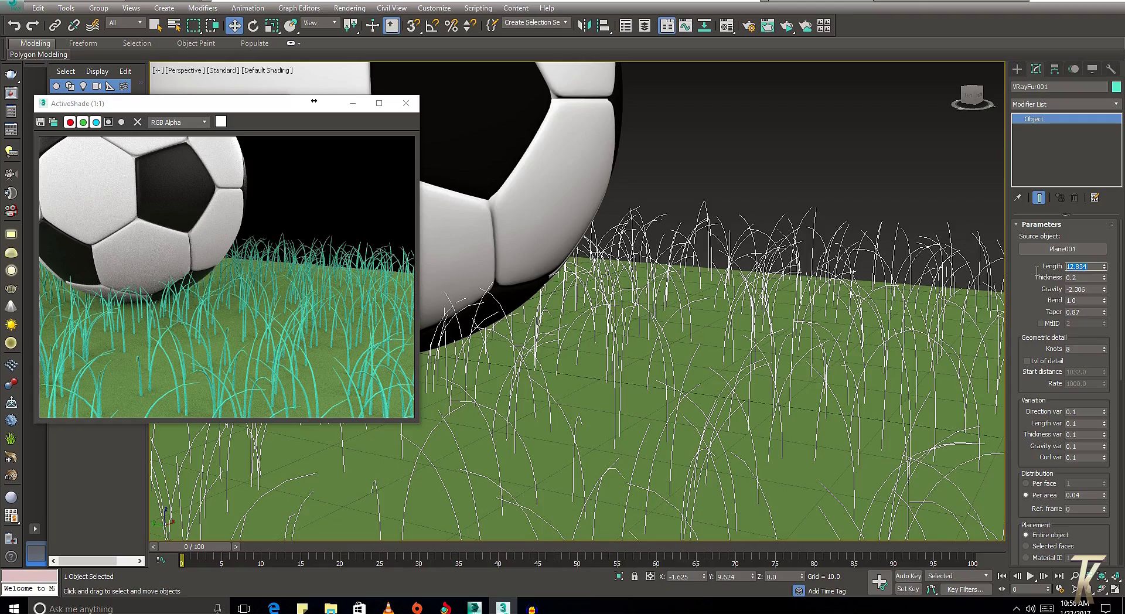
# - Tune the fur length, thickness and bend, settling at length 9.292, thickness 0.2, bend 1.35
pyautogui.moveTo(1104, 267)
pyautogui.mouseDown()
pyautogui.moveTo(1103, 293)
pyautogui.moveTo(1076, 235)
pyautogui.mouseUp()
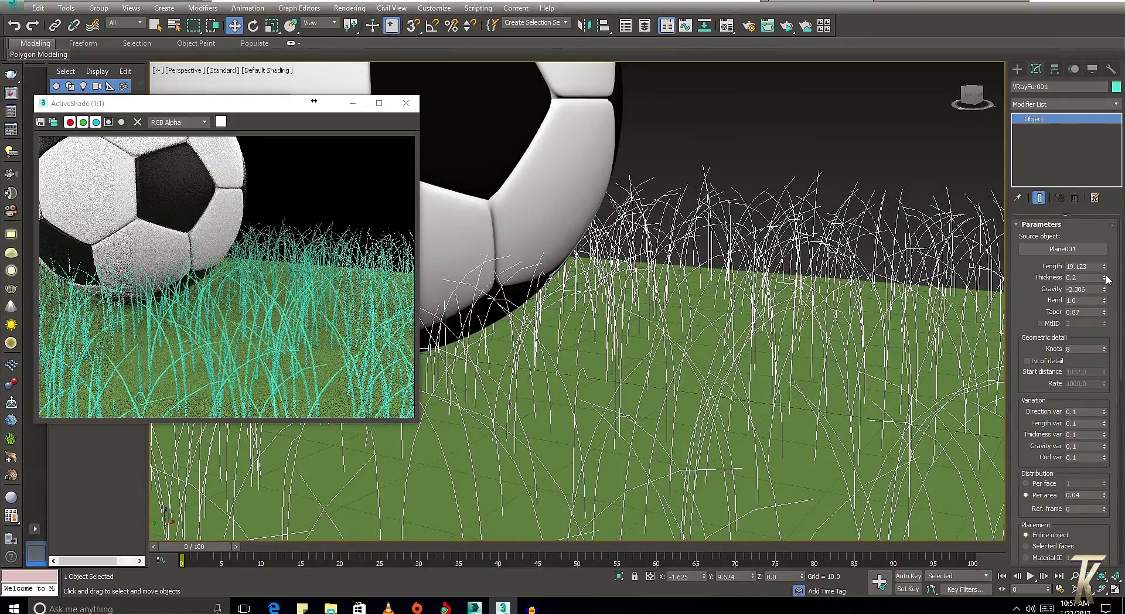
pyautogui.moveTo(1104, 266); pyautogui.dragTo(1107, 260)
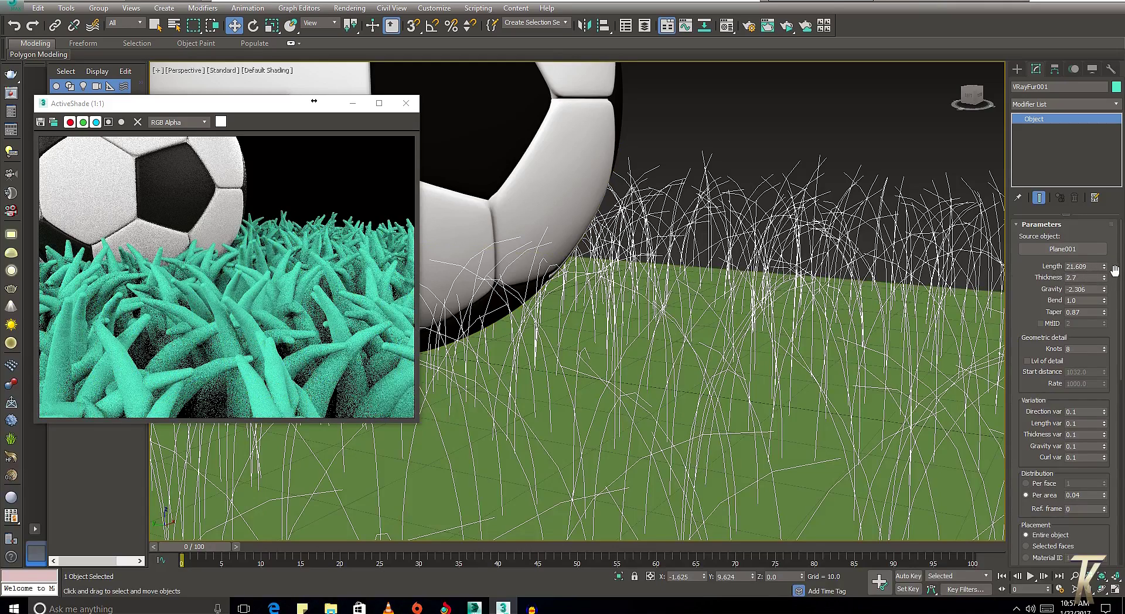
pyautogui.moveTo(1104, 275); pyautogui.dragTo(1107, 271)
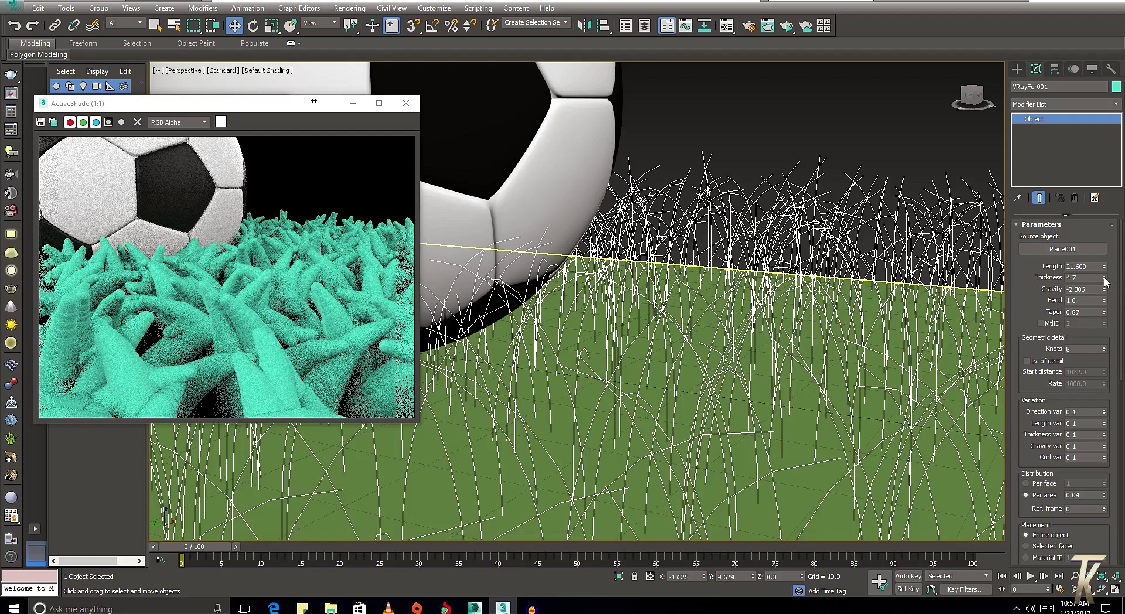
pyautogui.moveTo(1105, 281); pyautogui.dragTo(1102, 291)
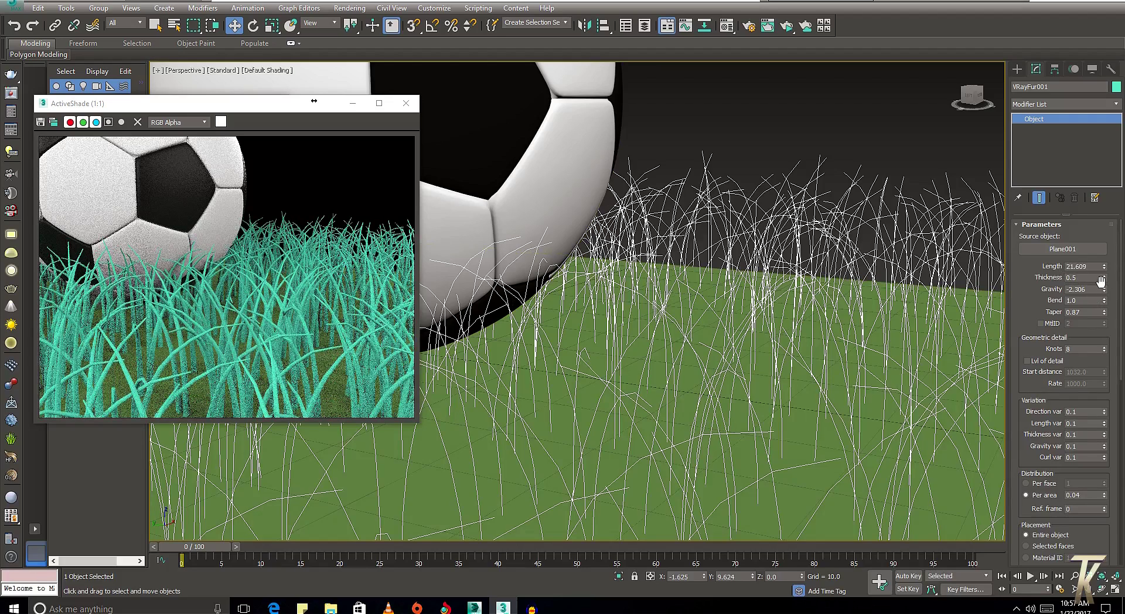
pyautogui.moveTo(1104, 282); pyautogui.dragTo(1104, 269)
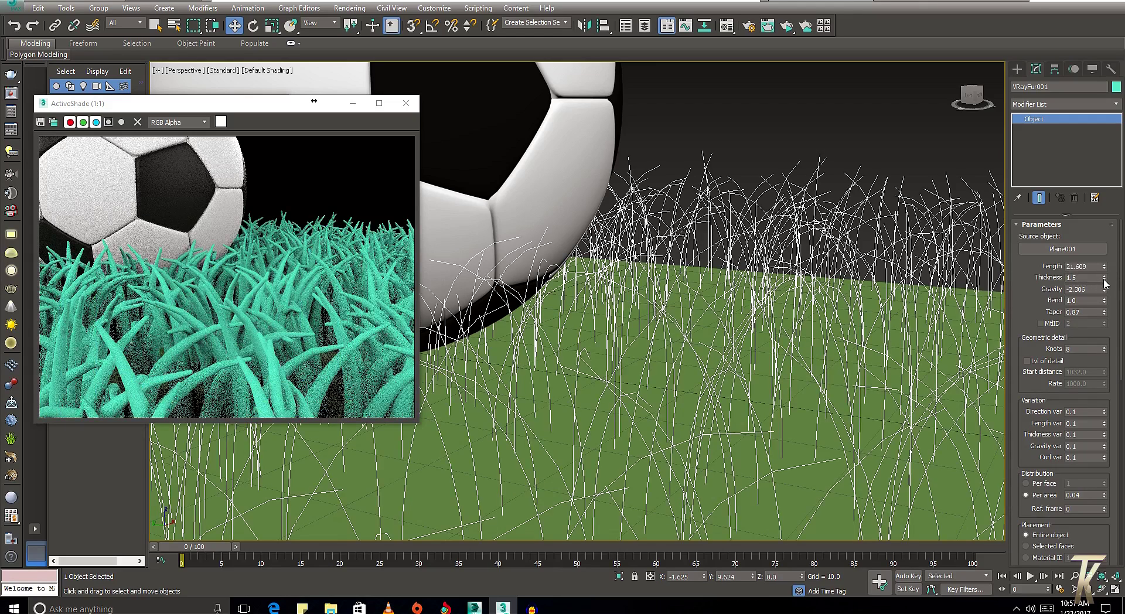
pyautogui.moveTo(1105, 281)
pyautogui.mouseDown()
pyautogui.moveTo(1115, 303)
pyautogui.moveTo(1105, 300)
pyautogui.mouseUp()
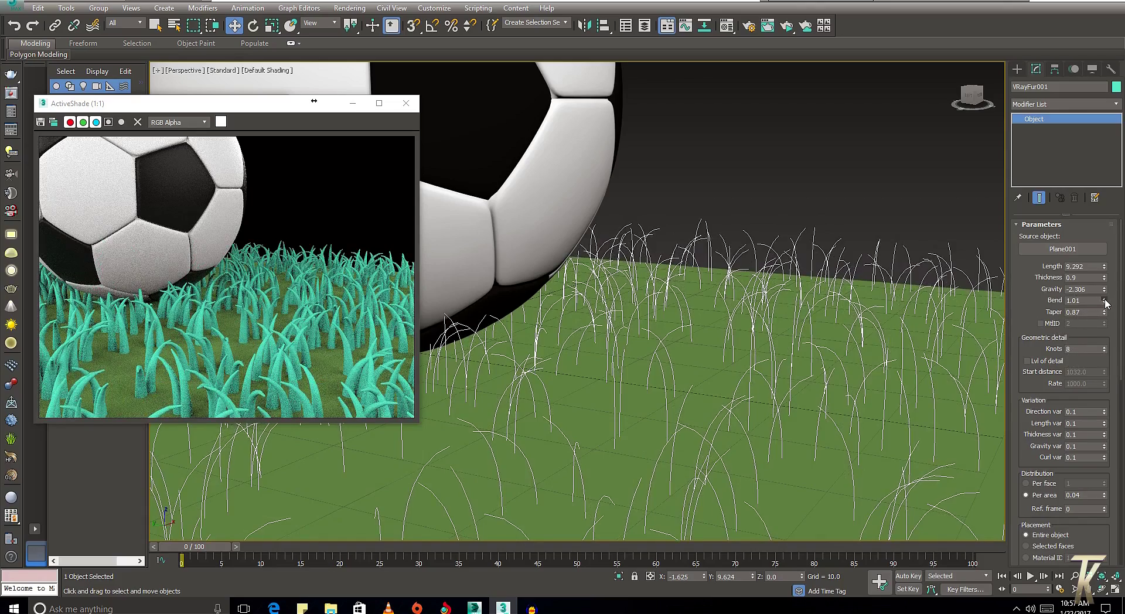
pyautogui.moveTo(1104, 301)
pyautogui.mouseDown()
pyautogui.moveTo(1090, 266)
pyautogui.moveTo(1099, 296)
pyautogui.moveTo(1096, 280)
pyautogui.mouseUp()
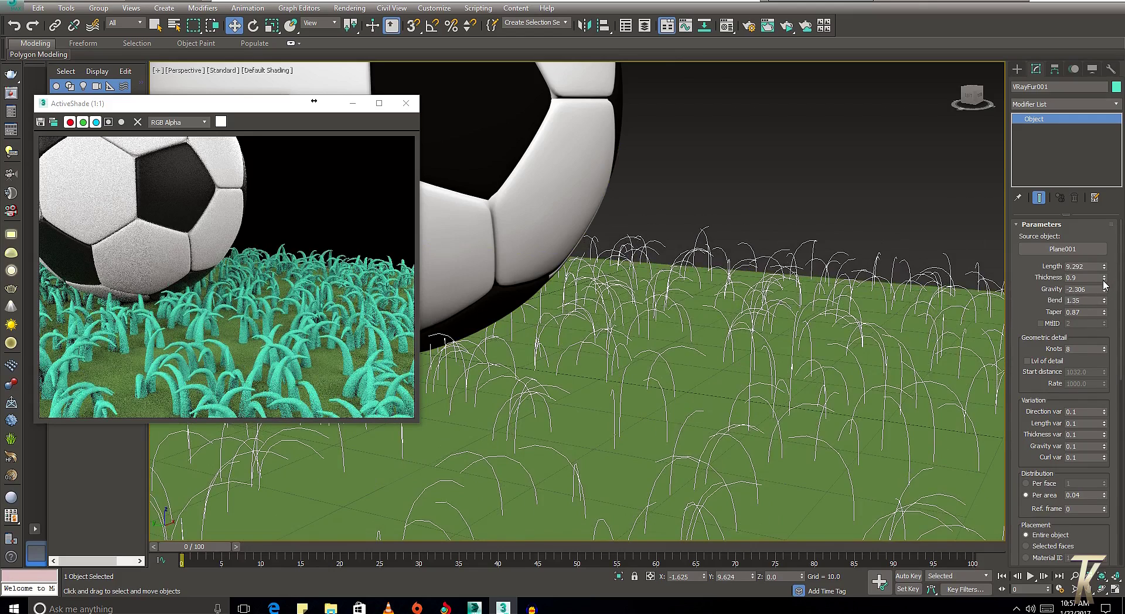
pyautogui.moveTo(1103, 280); pyautogui.dragTo(1103, 282)
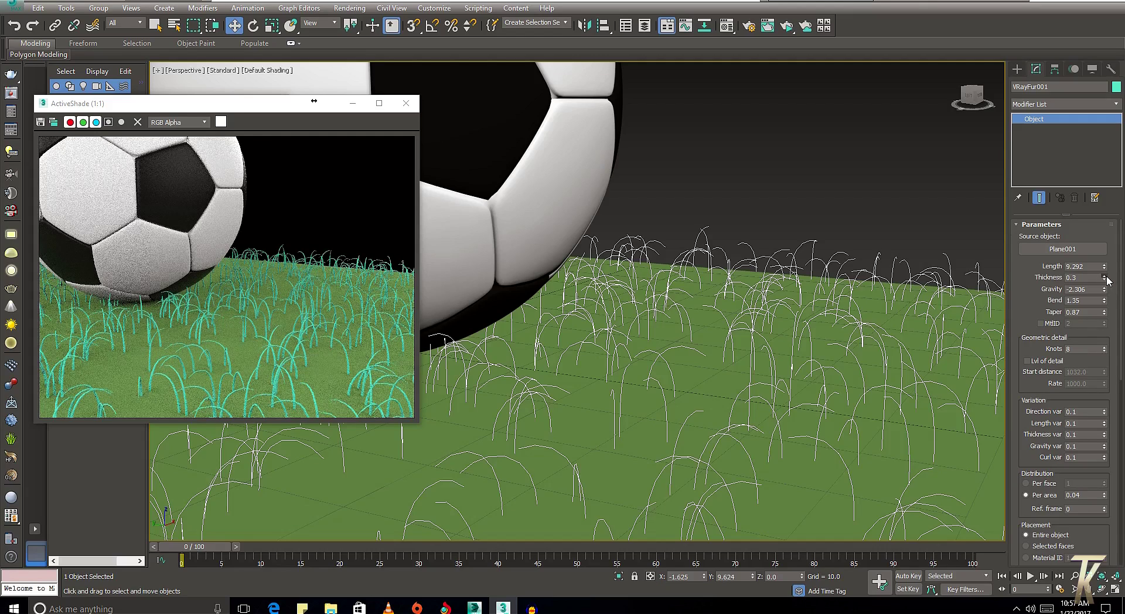
pyautogui.click(1104, 280)
# - Make the grass droop more under gravity and tune the fur taper, ending at 0.99
pyautogui.moveTo(1101, 295)
pyautogui.mouseDown()
pyautogui.moveTo(1103, 318)
pyautogui.moveTo(1093, 308)
pyautogui.mouseUp()
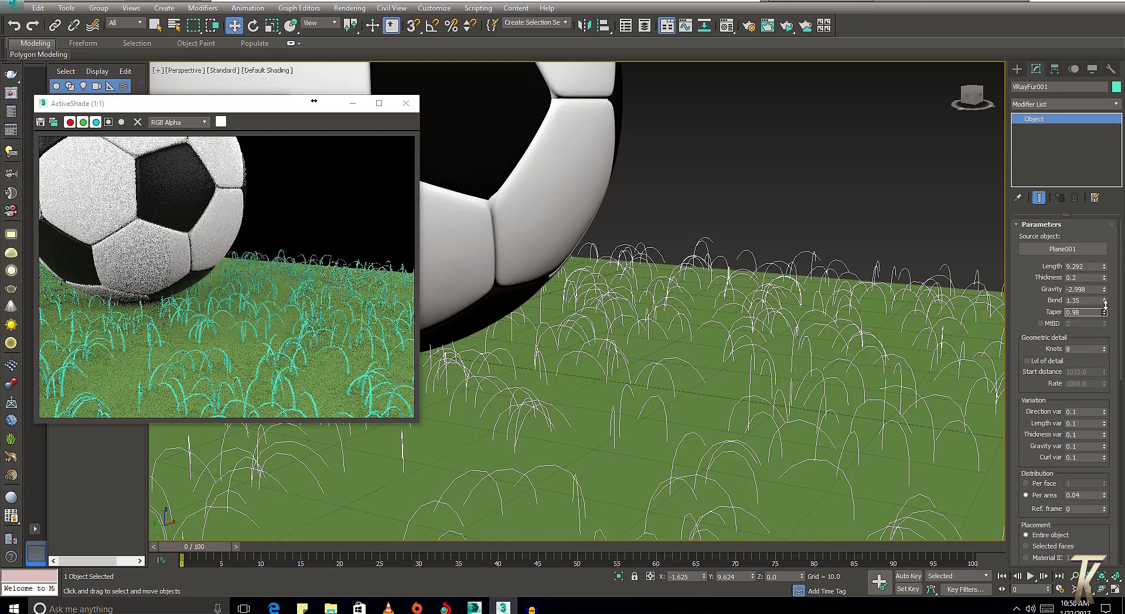
pyautogui.moveTo(1104, 306); pyautogui.dragTo(1105, 319)
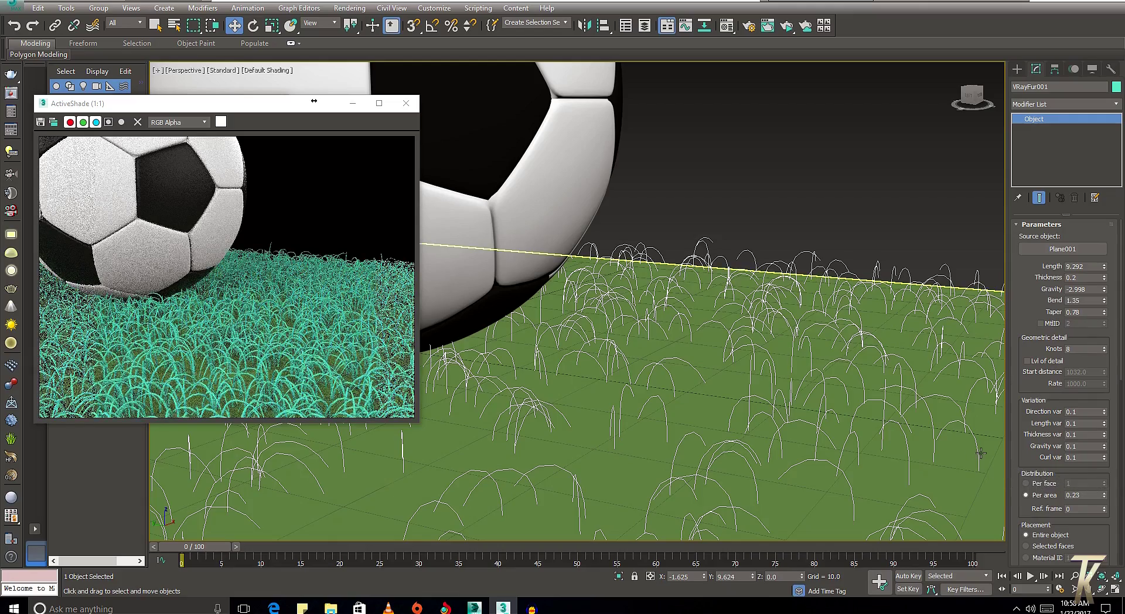
pyautogui.keyDown('alt'); pyautogui.moveTo(631, 308); pyautogui.dragTo(642, 301, button='middle'); pyautogui.keyUp('alt')
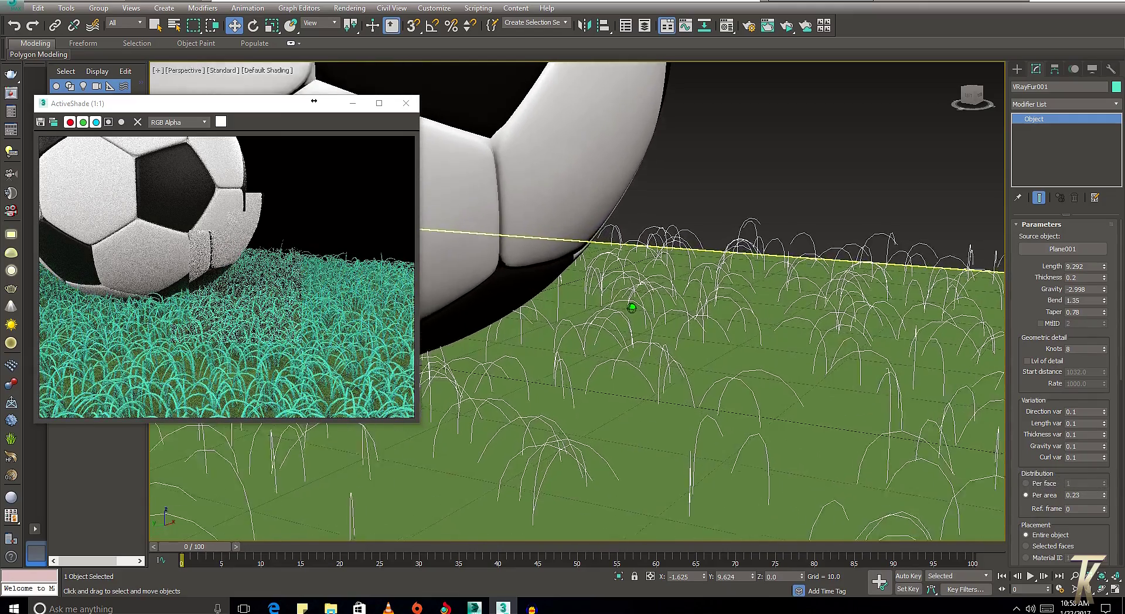
pyautogui.moveTo(631, 307)
pyautogui.keyDown('alt'); pyautogui.mouseDown(button='middle')
pyautogui.moveTo(640, 288)
pyautogui.moveTo(670, 318)
pyautogui.moveTo(635, 311)
pyautogui.moveTo(647, 294)
pyautogui.moveTo(640, 303)
pyautogui.moveTo(660, 303)
pyautogui.mouseUp(button='middle'); pyautogui.keyUp('alt')
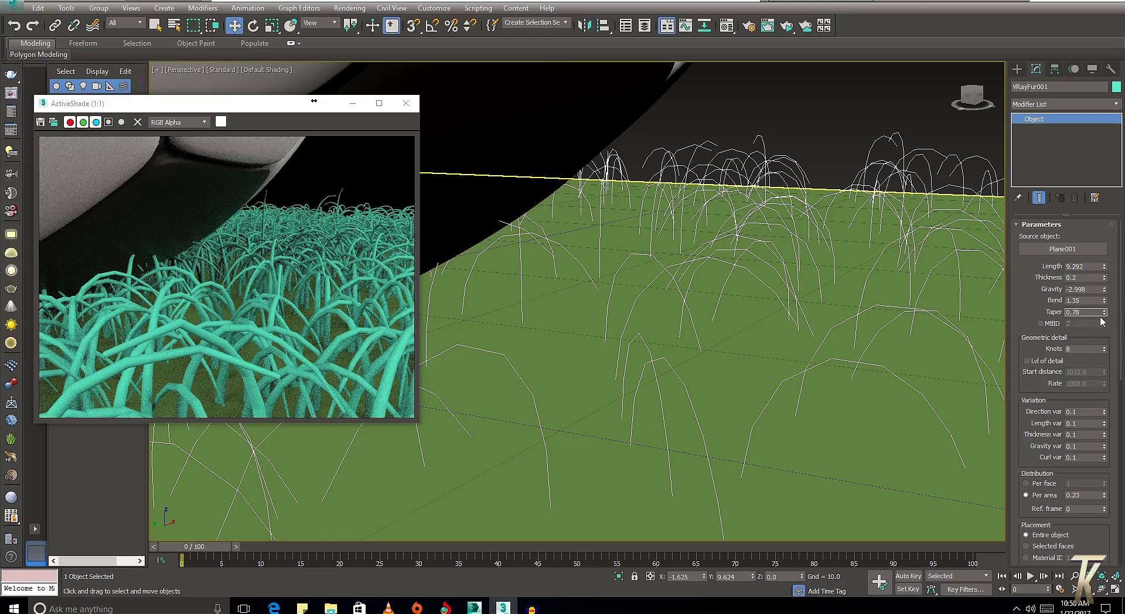
pyautogui.moveTo(1103, 318); pyautogui.dragTo(1107, 344)
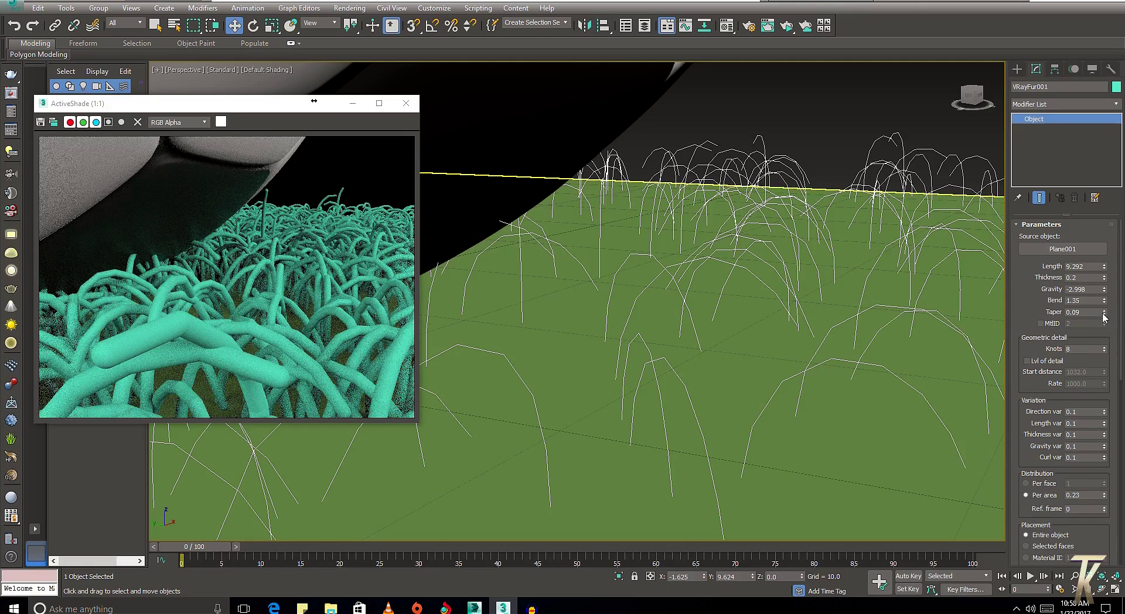
pyautogui.write('1')
pyautogui.press('Return')
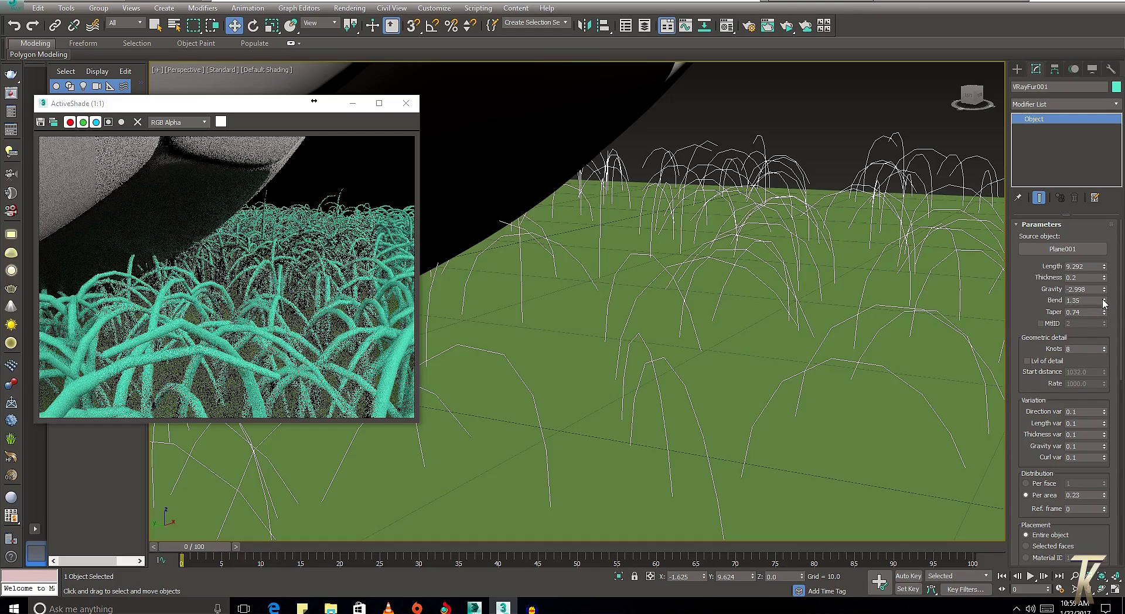
pyautogui.moveTo(1103, 315); pyautogui.dragTo(1105, 307)
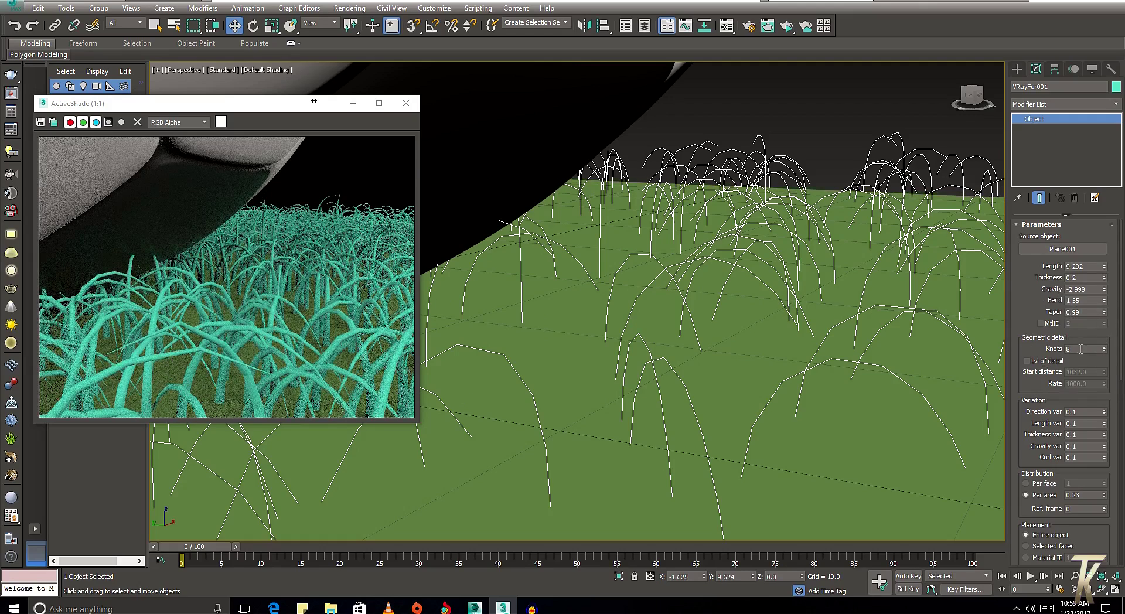
# - Adjust the fur's knot count up and down, settling on 6 knots
pyautogui.scroll(-3, 1039, 316)
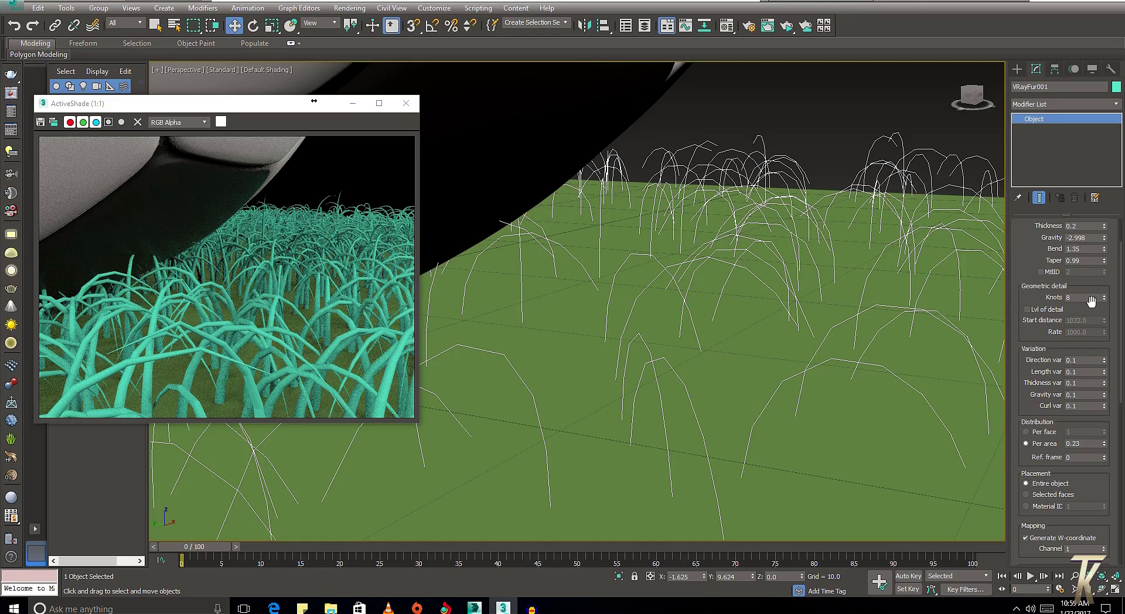
pyautogui.moveTo(1105, 298); pyautogui.dragTo(1107, 283)
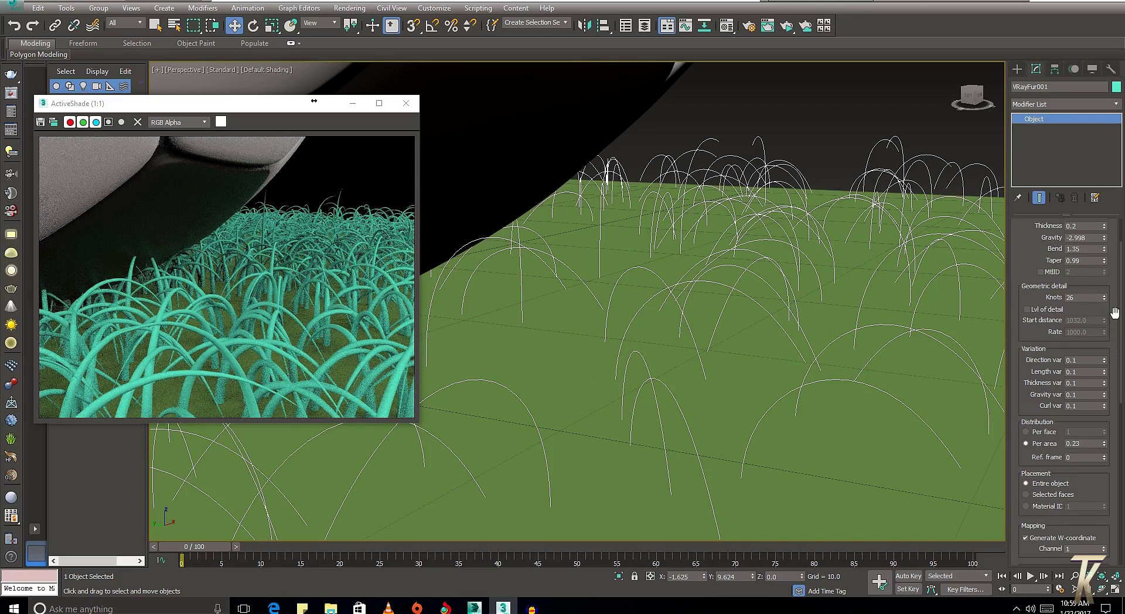
pyautogui.moveTo(1105, 300)
pyautogui.mouseDown()
pyautogui.moveTo(1110, 310)
pyautogui.moveTo(1107, 302)
pyautogui.mouseUp()
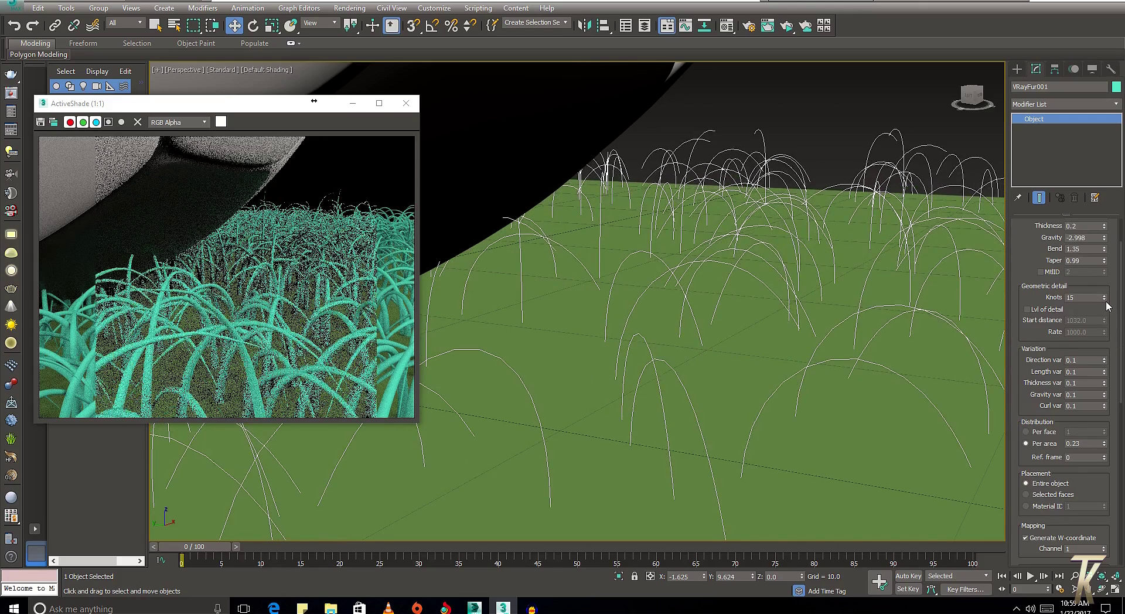
pyautogui.moveTo(1105, 300); pyautogui.dragTo(1107, 304)
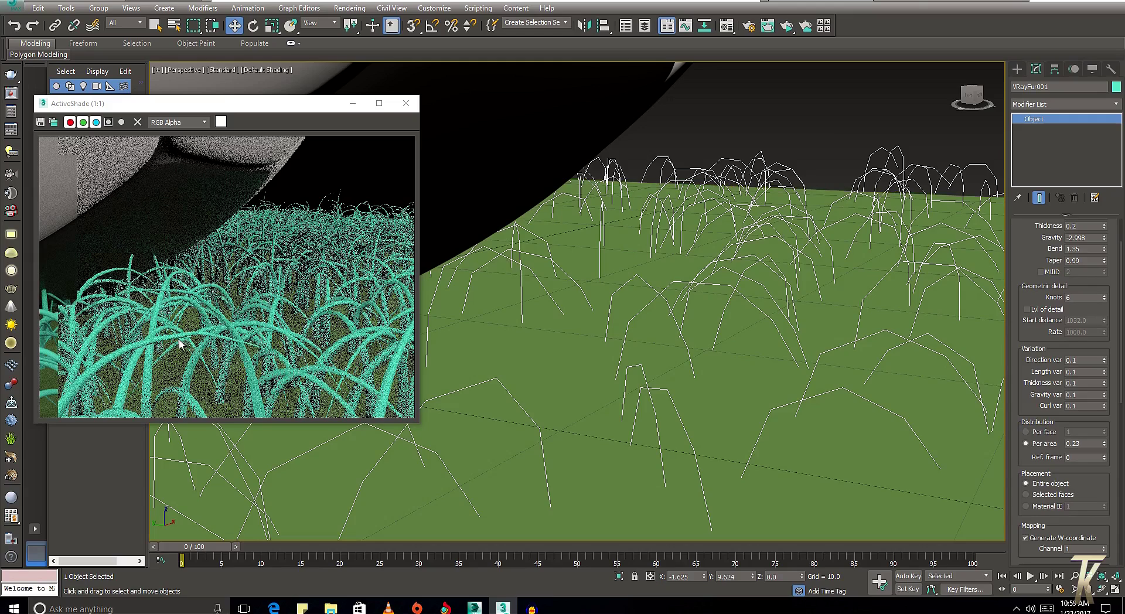
# - Select the ground plane Plane001 and reposition the ActiveShade preview window
pyautogui.click(795, 304)
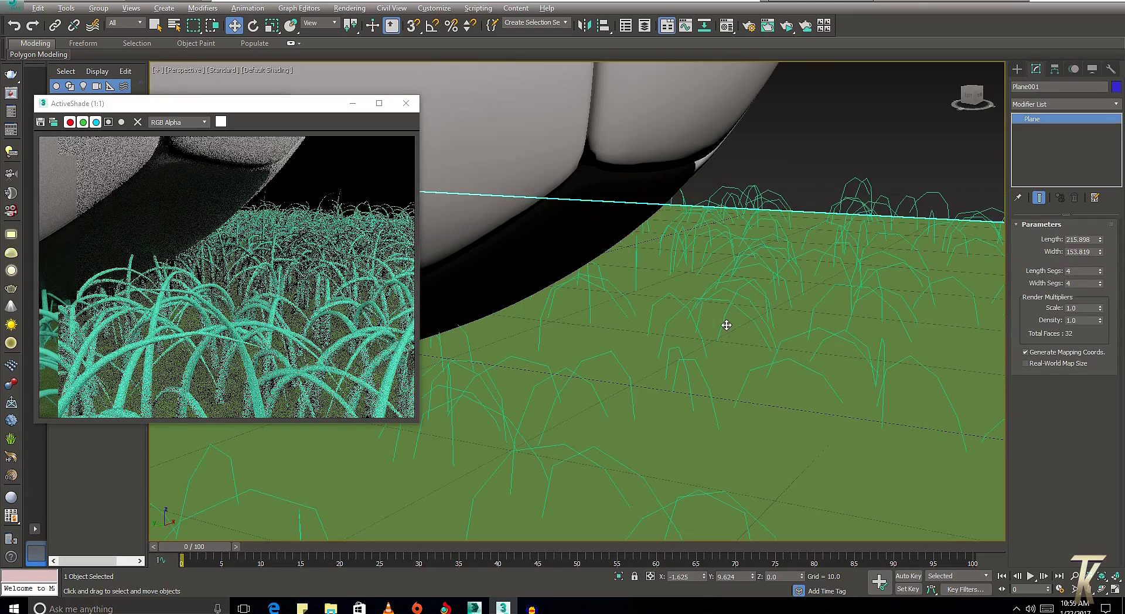
pyautogui.scroll(-2, 726, 325)
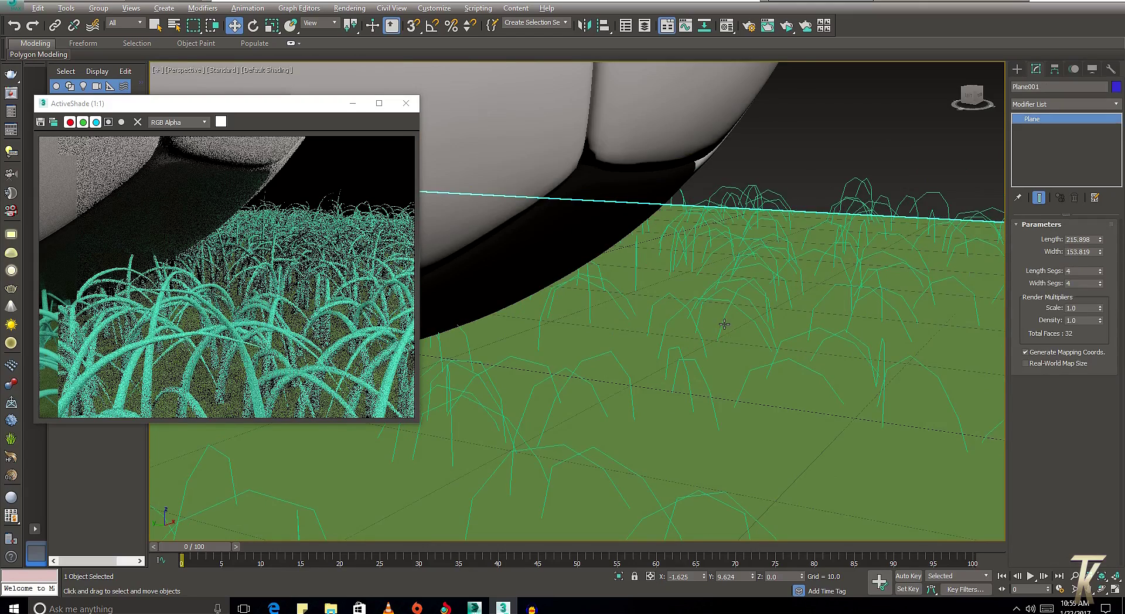
pyautogui.scroll(1, 724, 324)
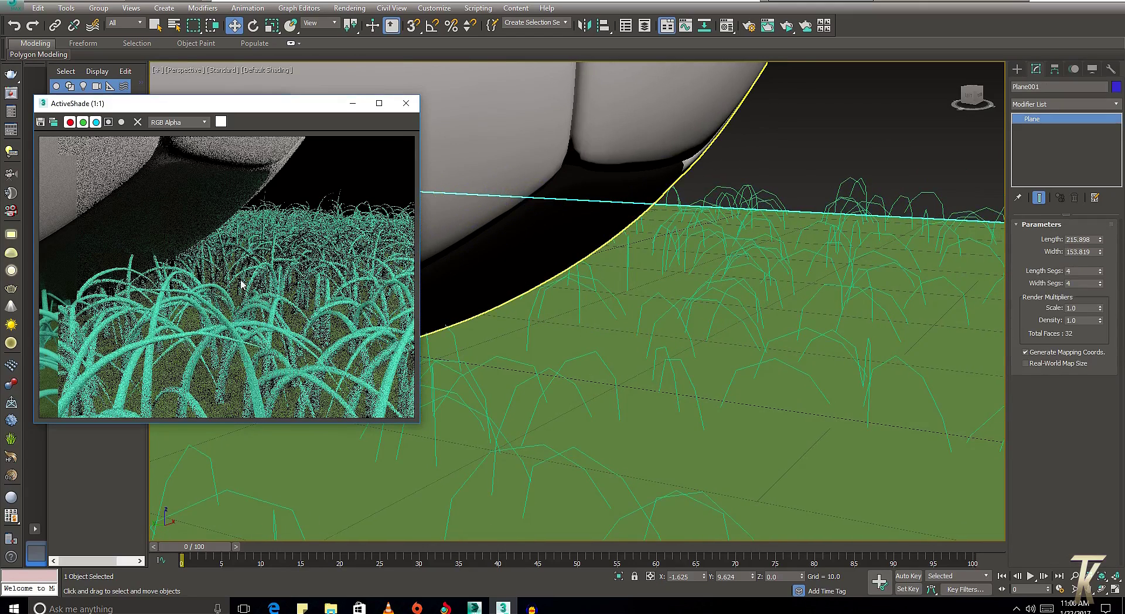
pyautogui.moveTo(210, 108); pyautogui.dragTo(221, 98)
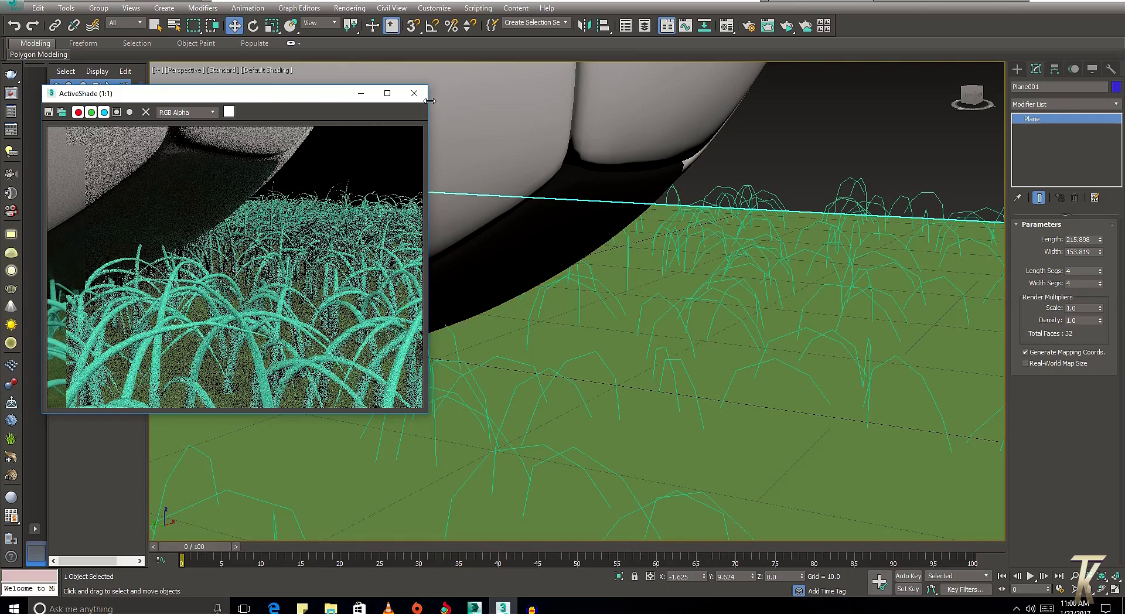
# - Replace the ActiveShade preview with a V-Ray interactive render and move its frame buffer aside
pyautogui.click(807, 28)
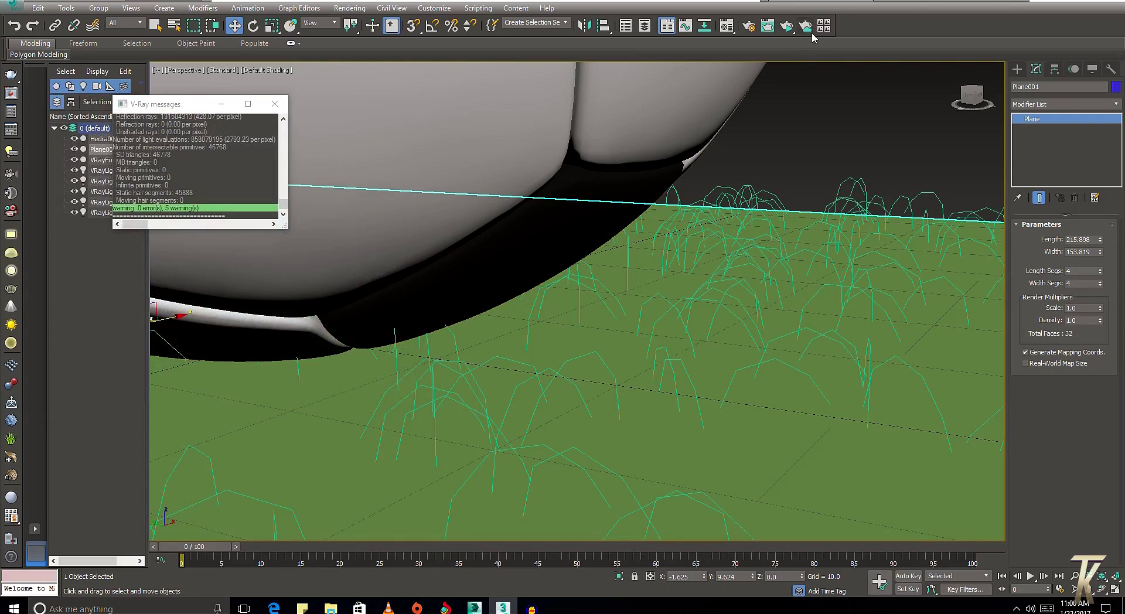
pyautogui.click(788, 27)
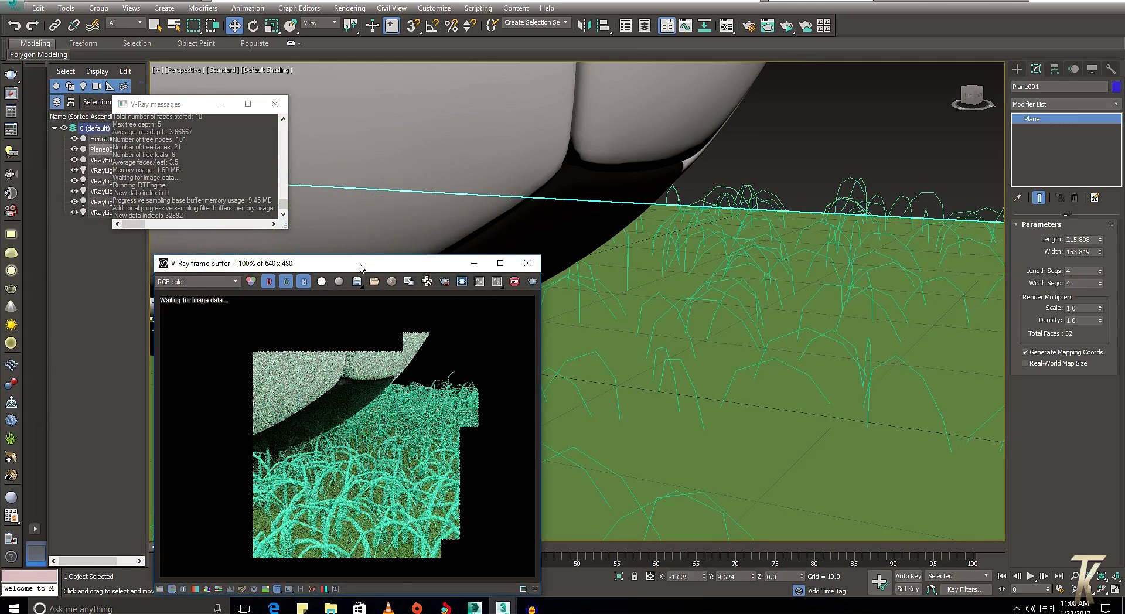
pyautogui.moveTo(359, 266); pyautogui.dragTo(259, 96)
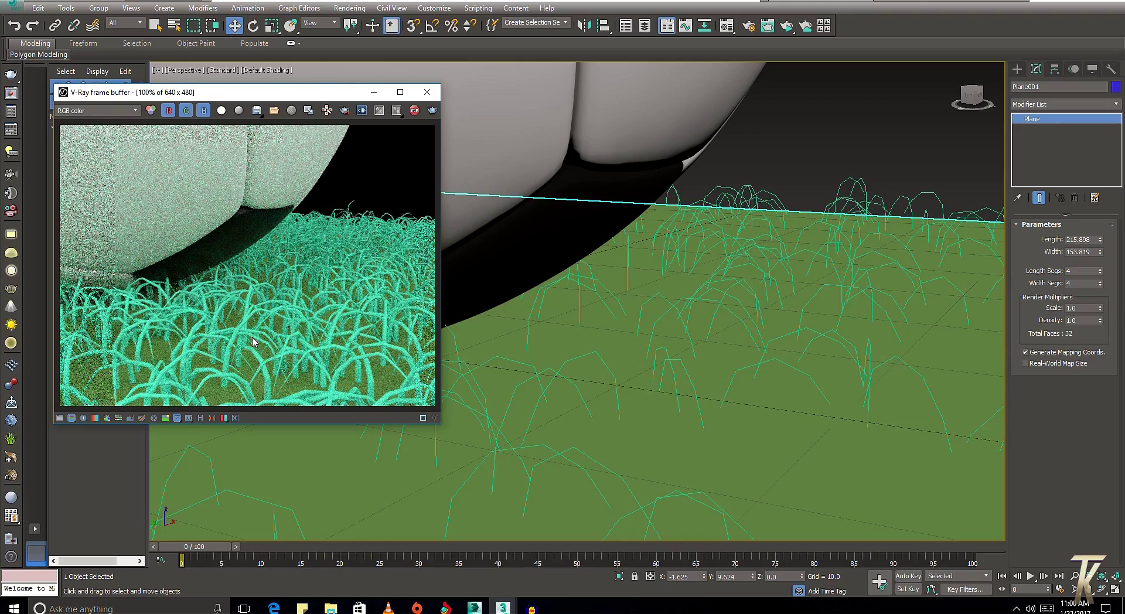
pyautogui.moveTo(620, 301); pyautogui.dragTo(623, 278, button='middle')
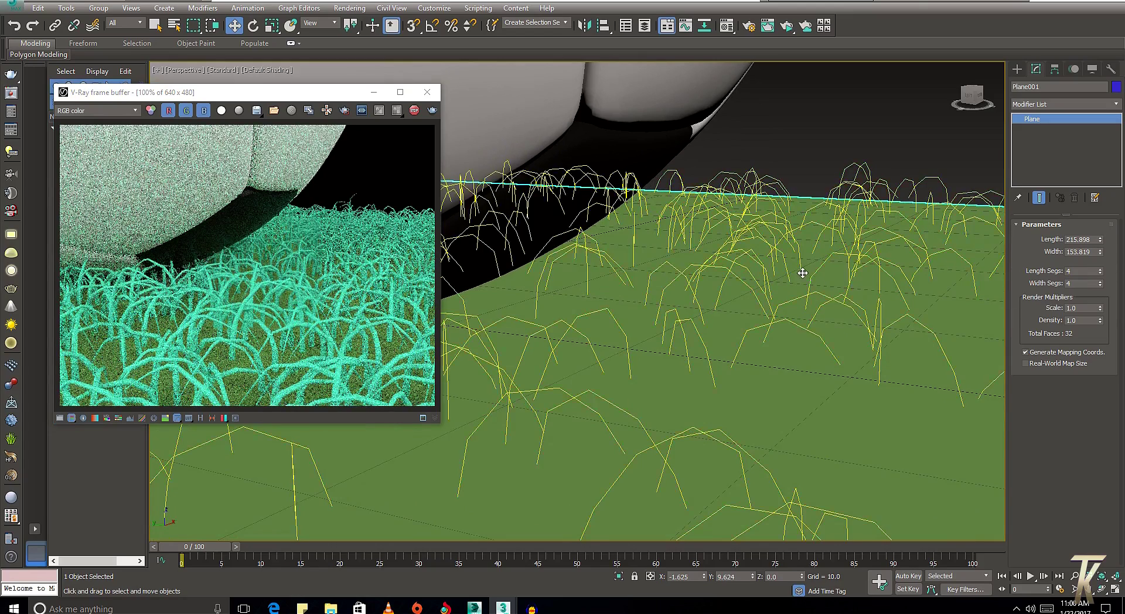
# - Select VRayFur001 and raise its Knots value to 14
pyautogui.click(781, 256)
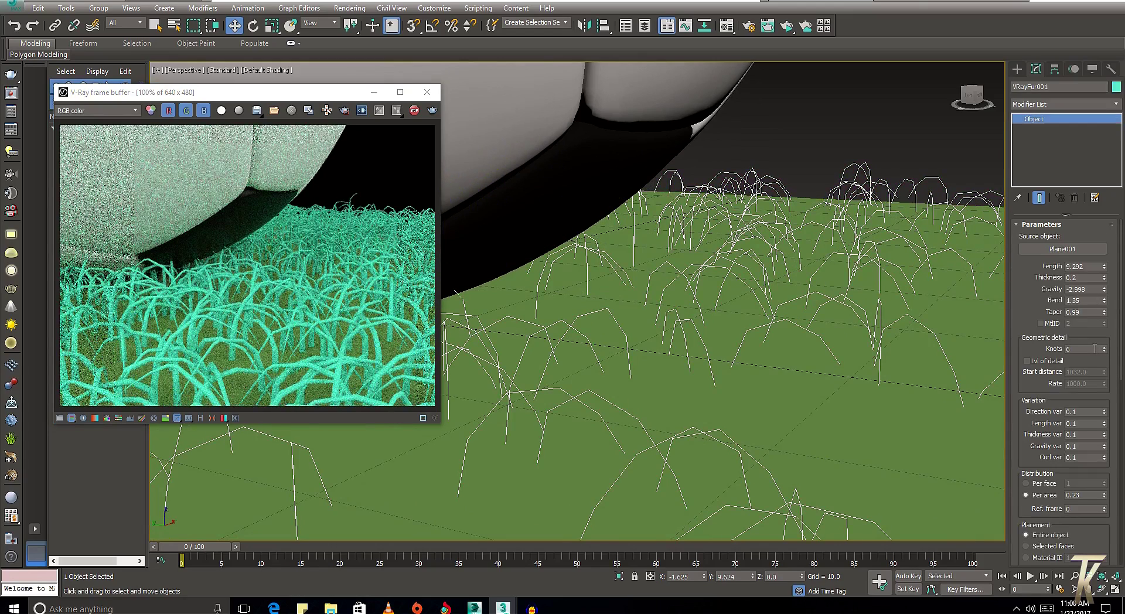
pyautogui.doubleClick(1076, 351)
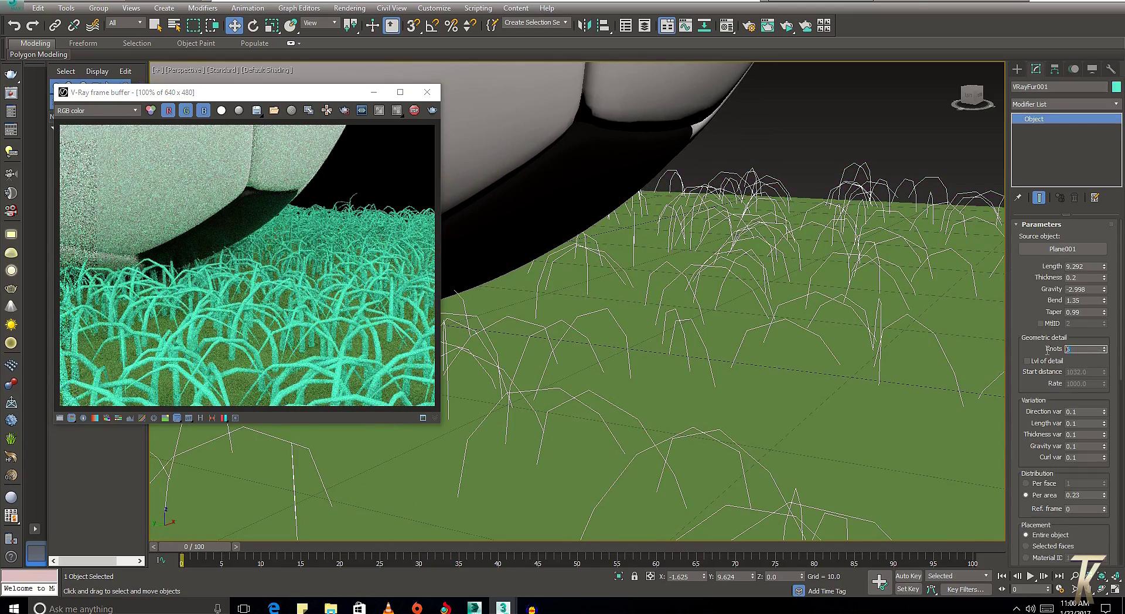
pyautogui.click(1104, 348)
pyautogui.click(1104, 347)
pyautogui.click(1104, 347)
pyautogui.click(1104, 347)
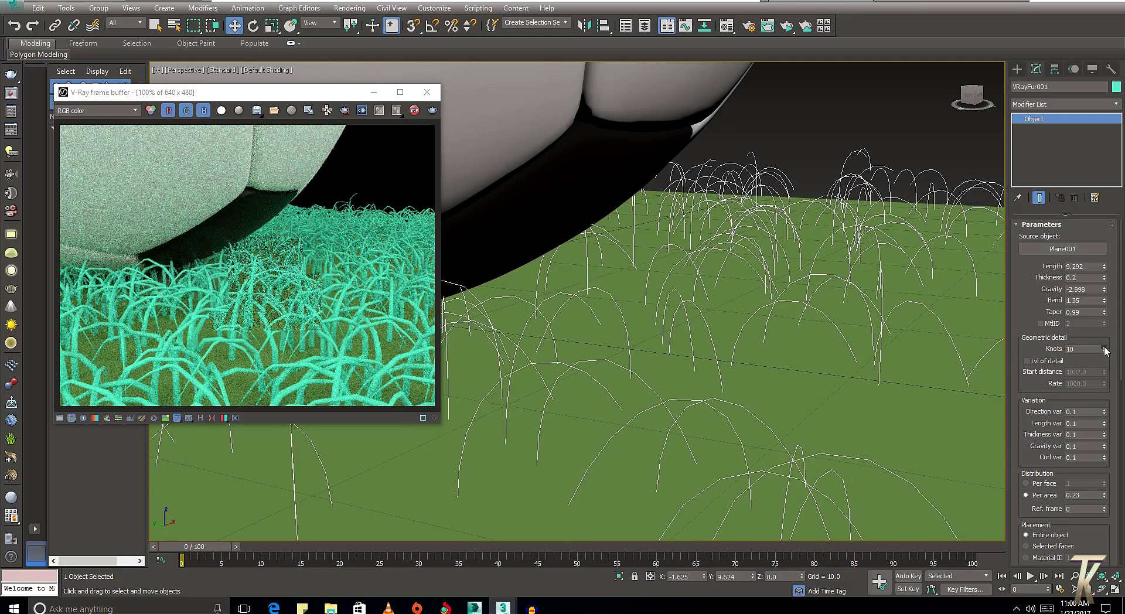
pyautogui.click(1104, 347)
pyautogui.click(1104, 347)
pyautogui.click(1104, 348)
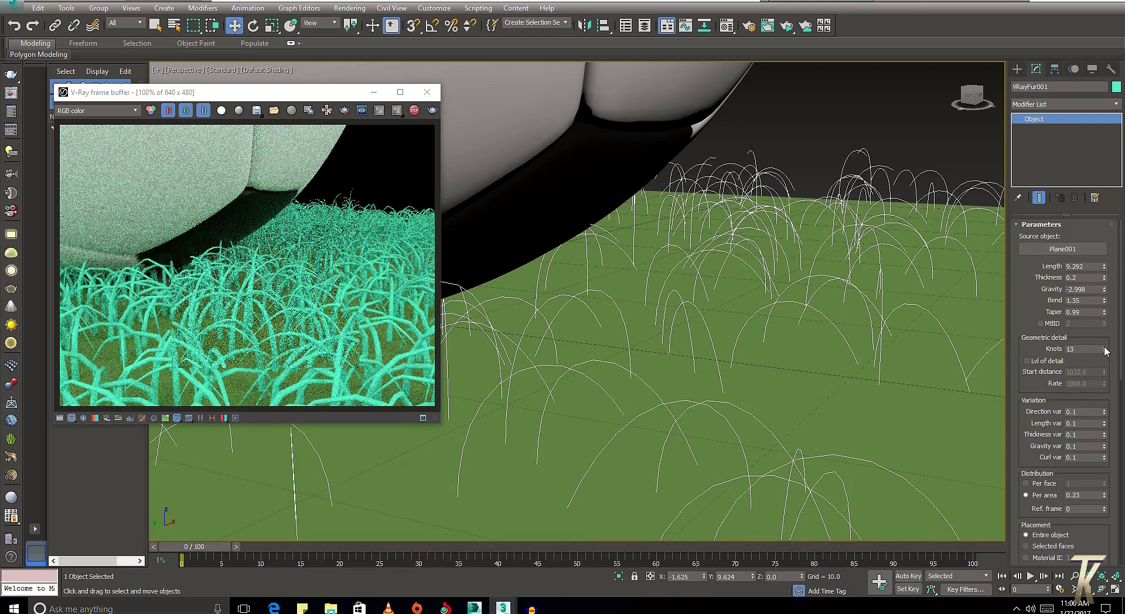
pyautogui.click(1104, 348)
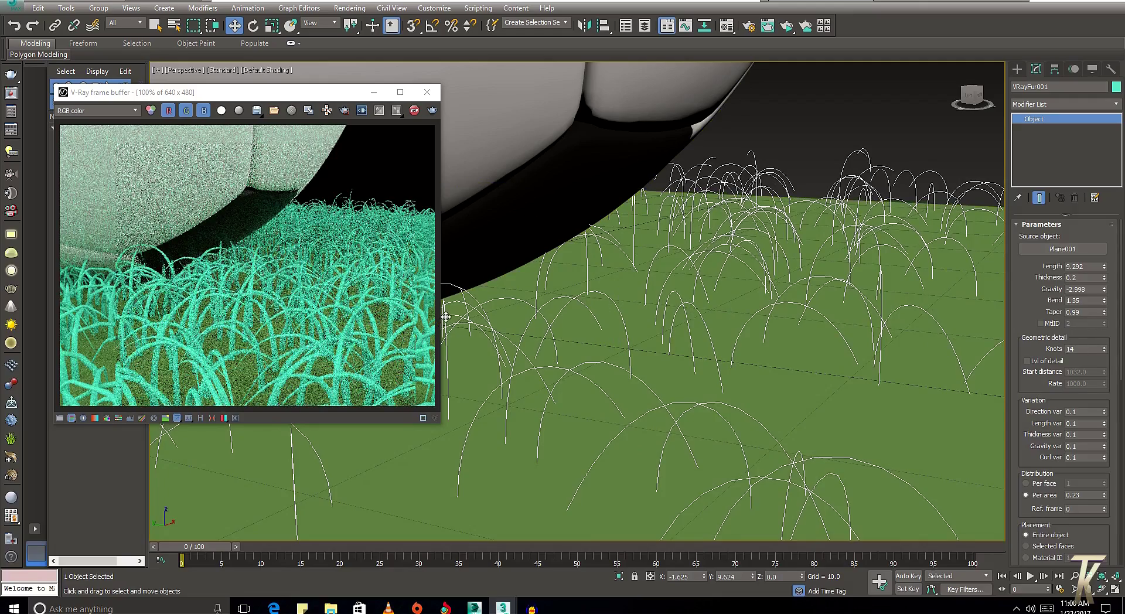
pyautogui.moveTo(477, 306); pyautogui.dragTo(516, 303, button='middle')
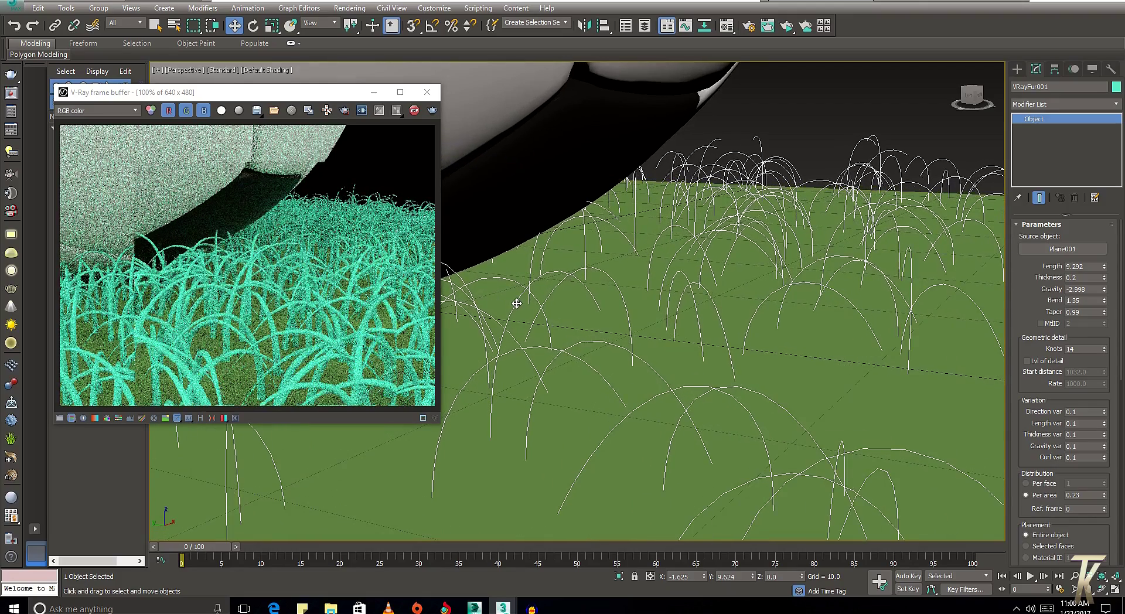
# - Set level-of-detail start distance to 952 and rate to 965, and Direction var to 0.4
pyautogui.scroll(2, 516, 303)
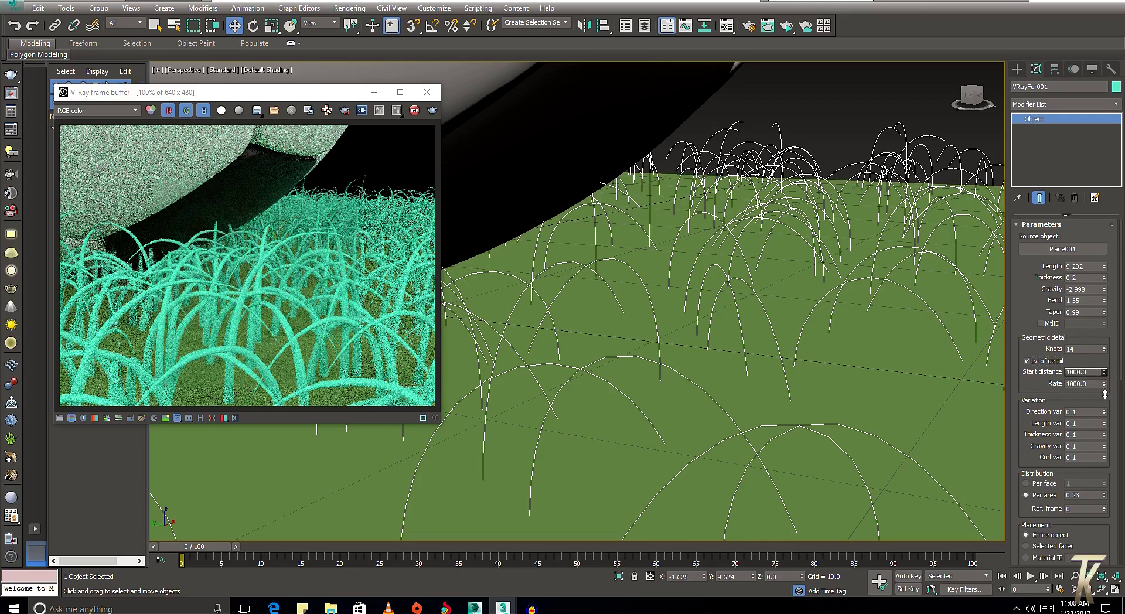
pyautogui.moveTo(1104, 394); pyautogui.dragTo(1105, 429)
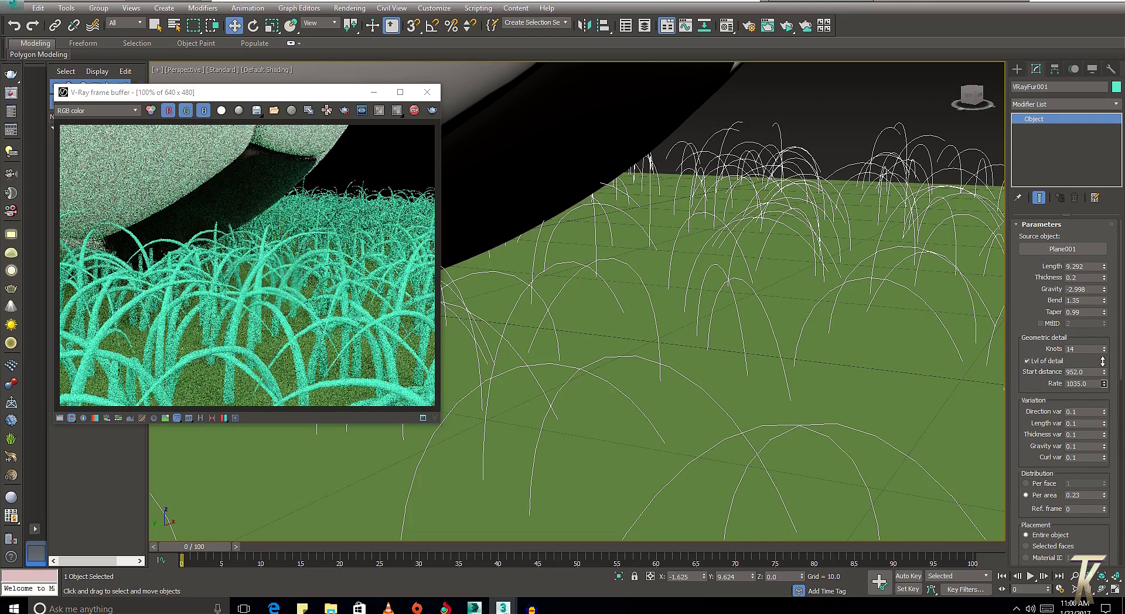
pyautogui.moveTo(1103, 362); pyautogui.dragTo(1102, 393)
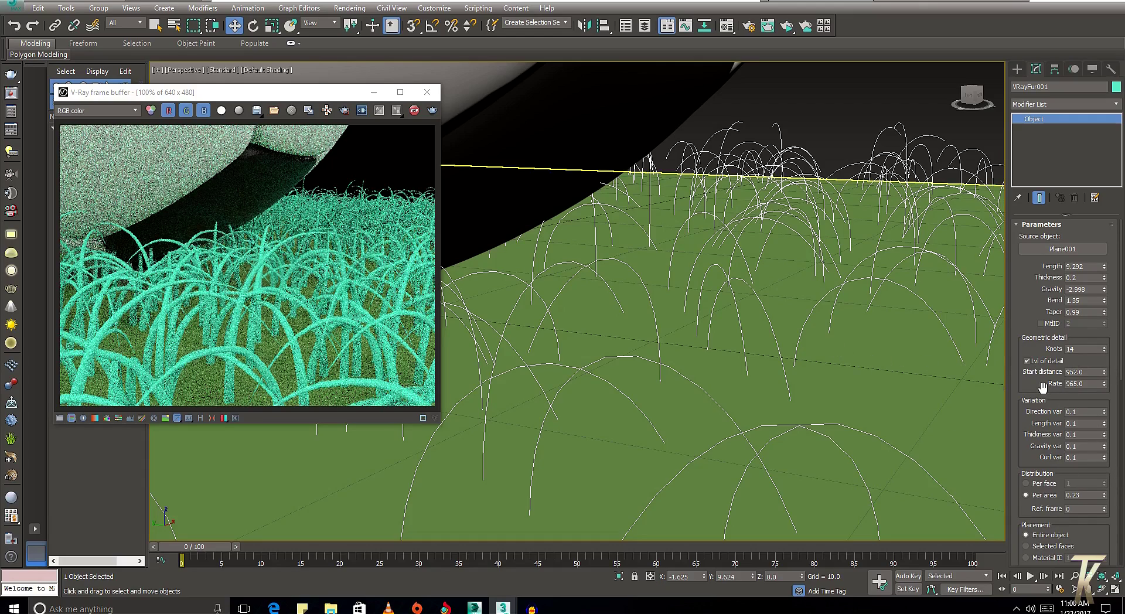
pyautogui.moveTo(1042, 386); pyautogui.dragTo(1028, 317)
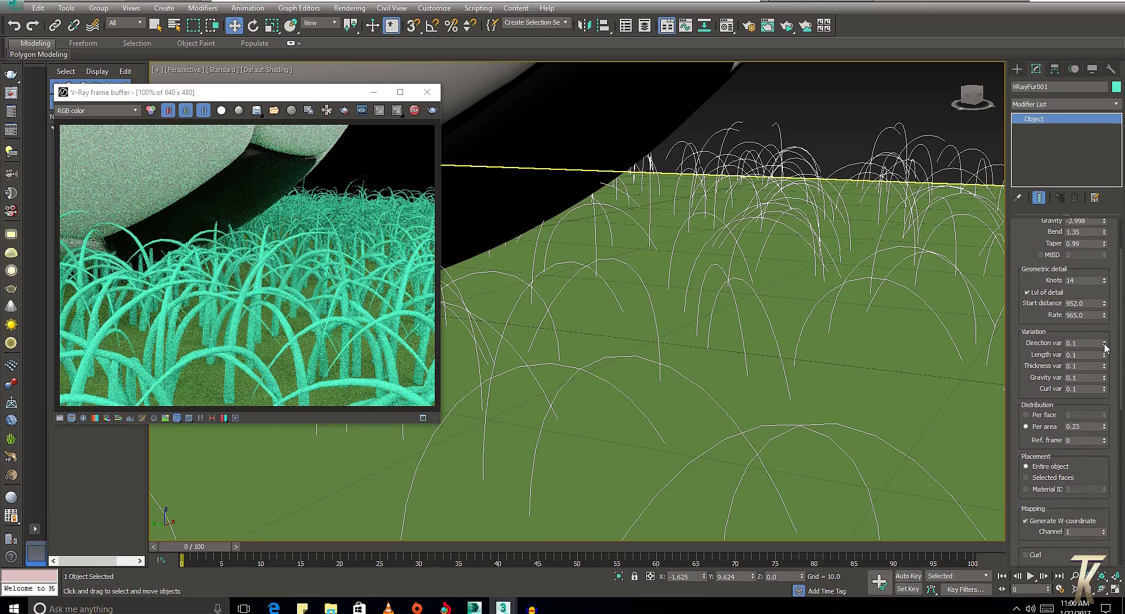
pyautogui.moveTo(1105, 345); pyautogui.dragTo(1106, 377)
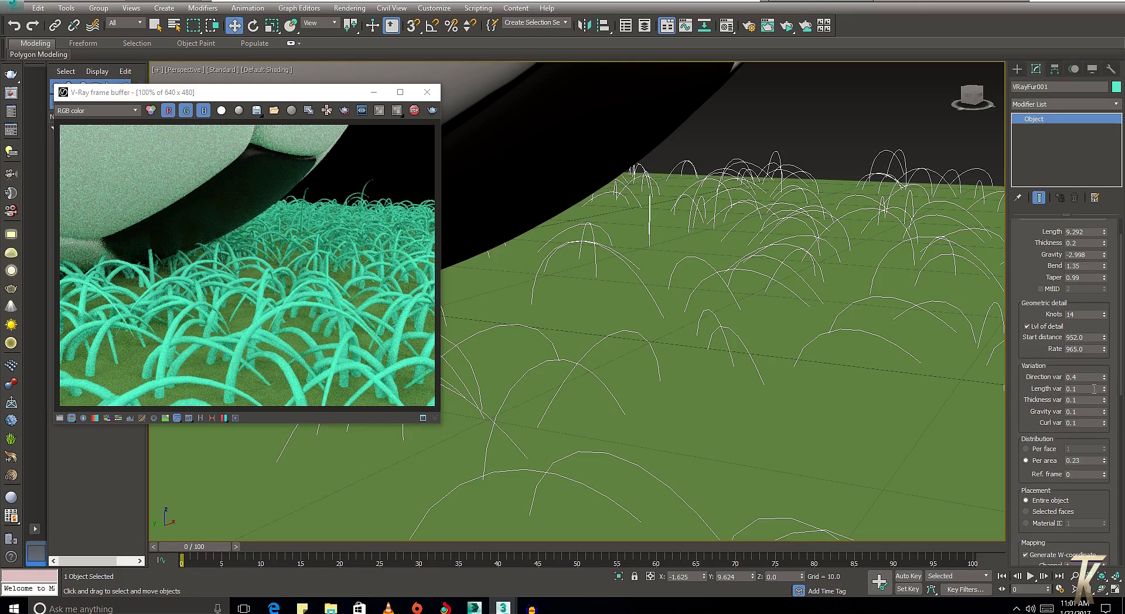
pyautogui.moveTo(1049, 389); pyautogui.dragTo(1103, 349)
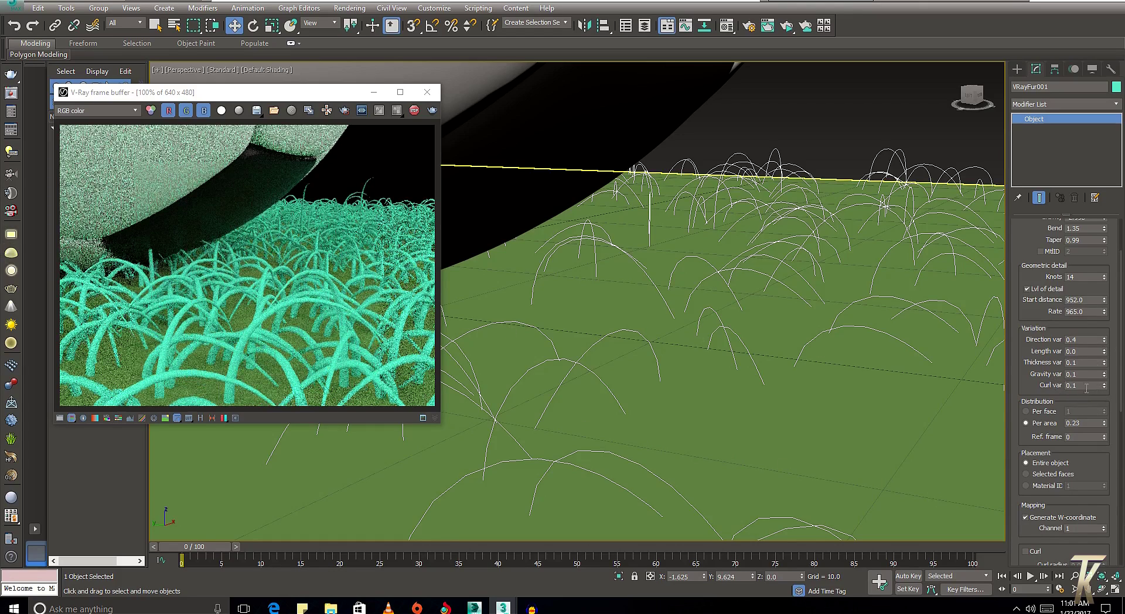
pyautogui.click(1104, 349)
pyautogui.click(1103, 349)
pyautogui.click(1104, 349)
pyautogui.click(1104, 349)
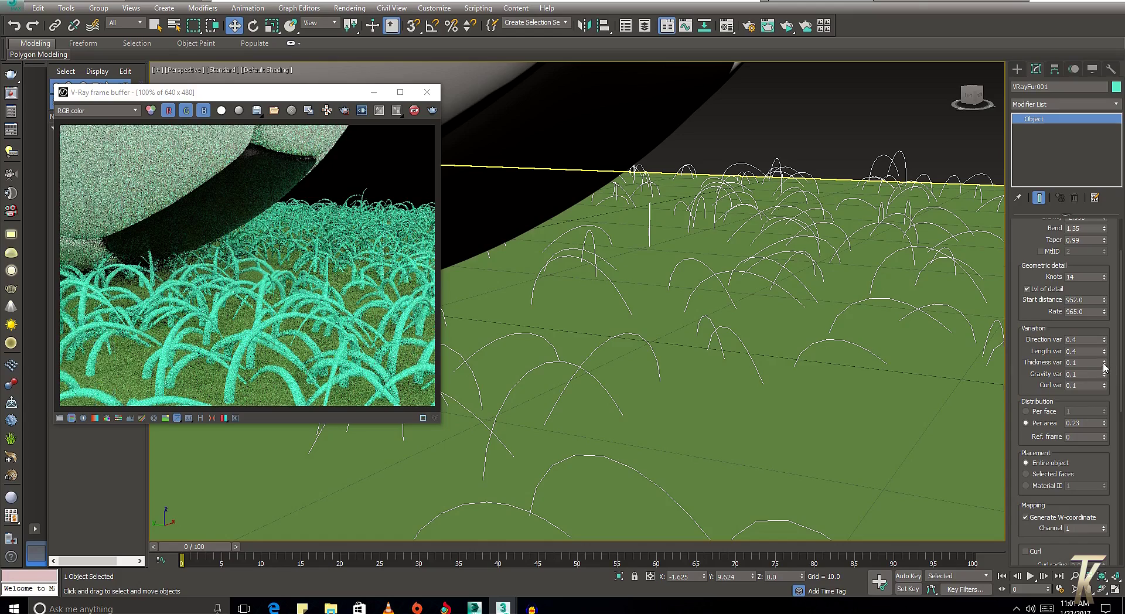
pyautogui.moveTo(1103, 365); pyautogui.dragTo(1105, 359)
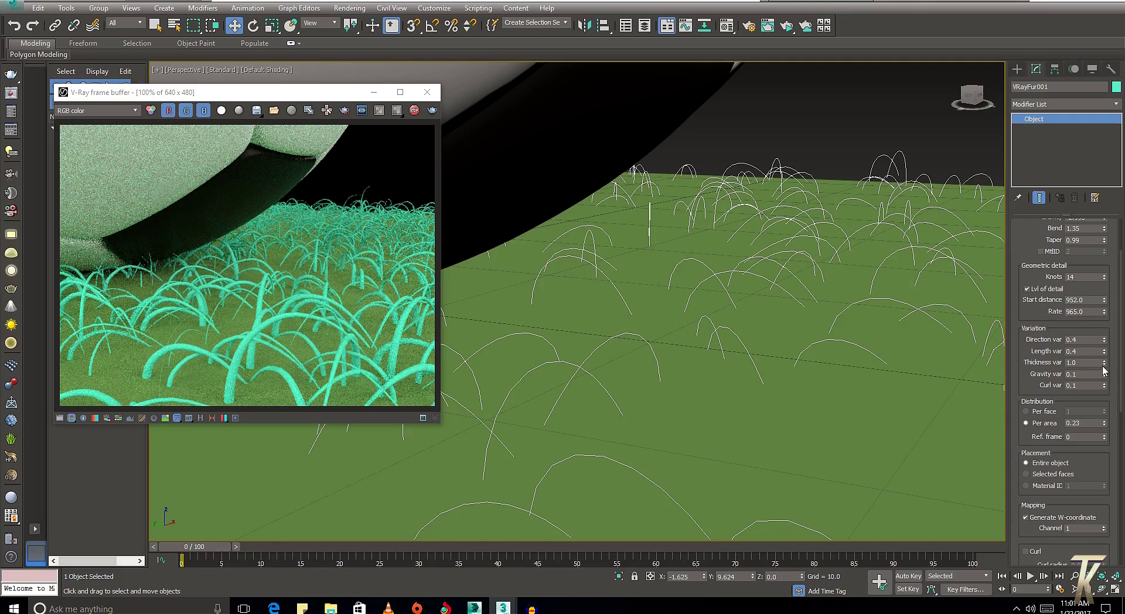
pyautogui.moveTo(1104, 366)
pyautogui.mouseDown()
pyautogui.moveTo(1089, 396)
pyautogui.moveTo(1034, 325)
pyautogui.mouseUp()
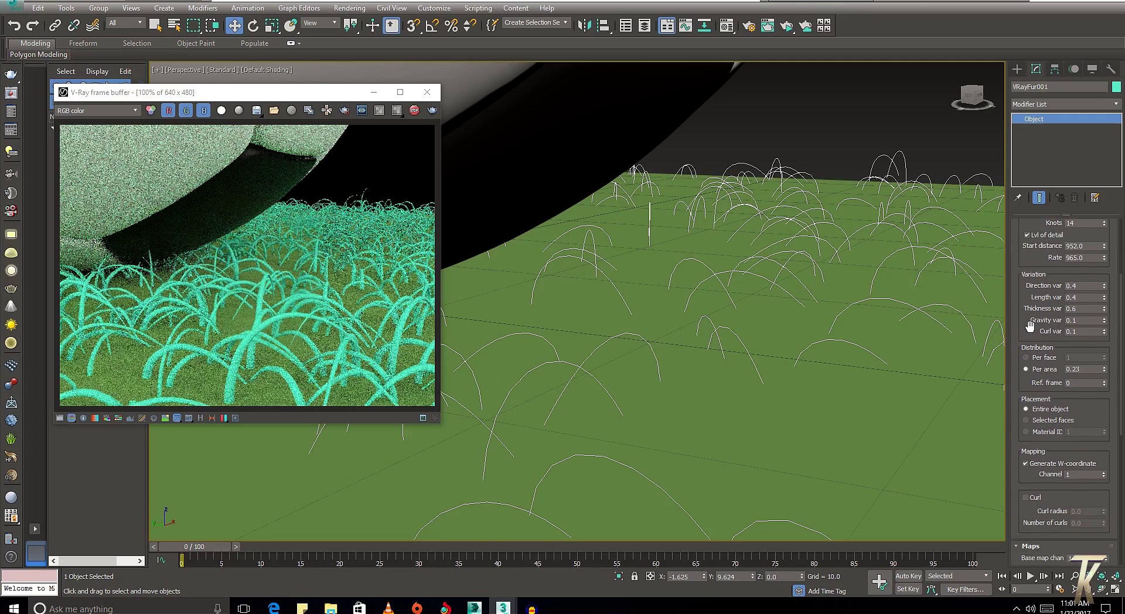
pyautogui.moveTo(1104, 320); pyautogui.dragTo(1104, 319)
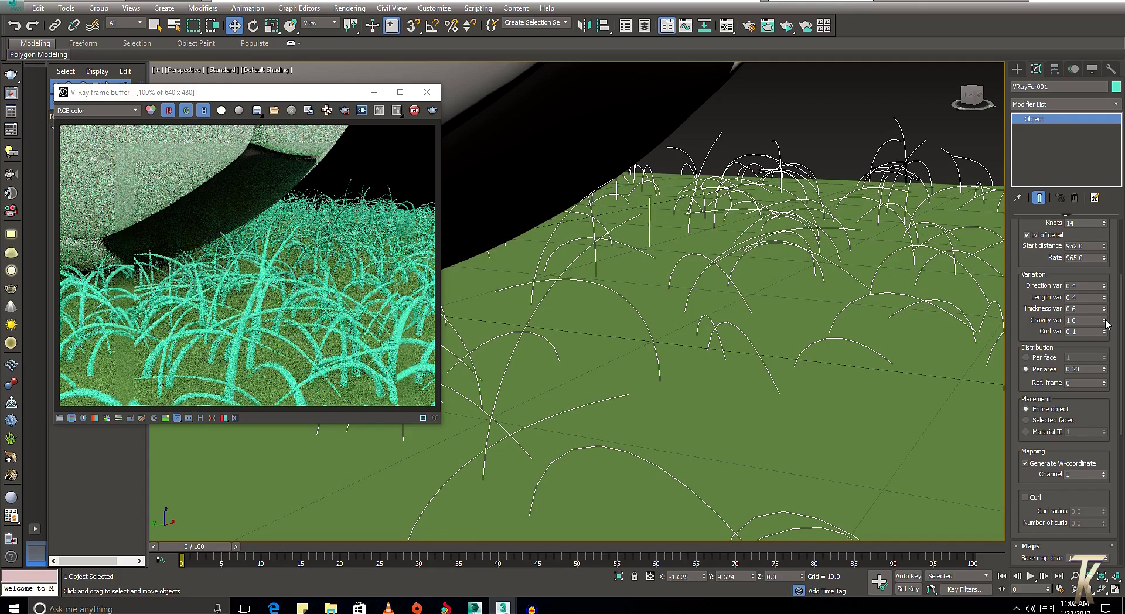
pyautogui.moveTo(1106, 323); pyautogui.dragTo(1105, 326)
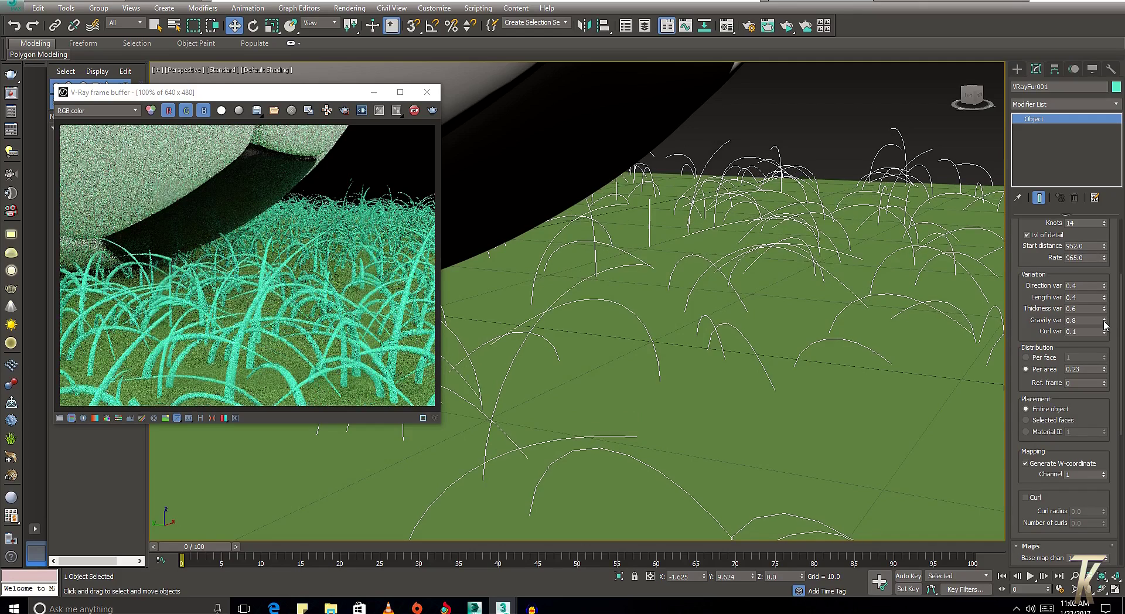
pyautogui.scroll(-1, 1098, 346)
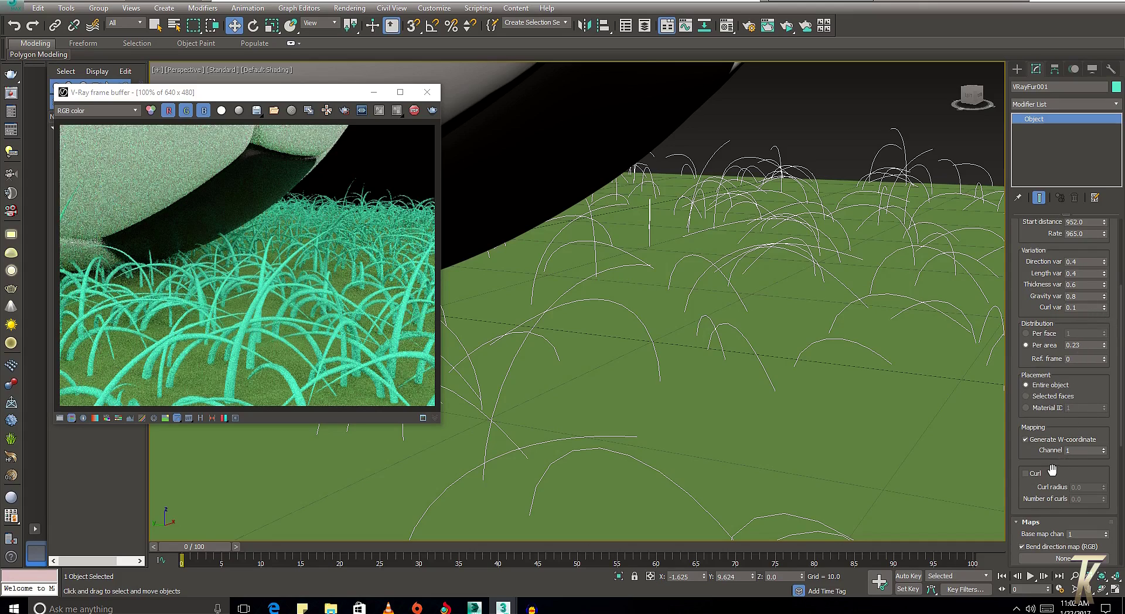
# - Scroll through VRayFur001's rollouts and raise Distribution Per area from 0.23 to 0.75
pyautogui.moveTo(1057, 491); pyautogui.dragTo(1051, 413)
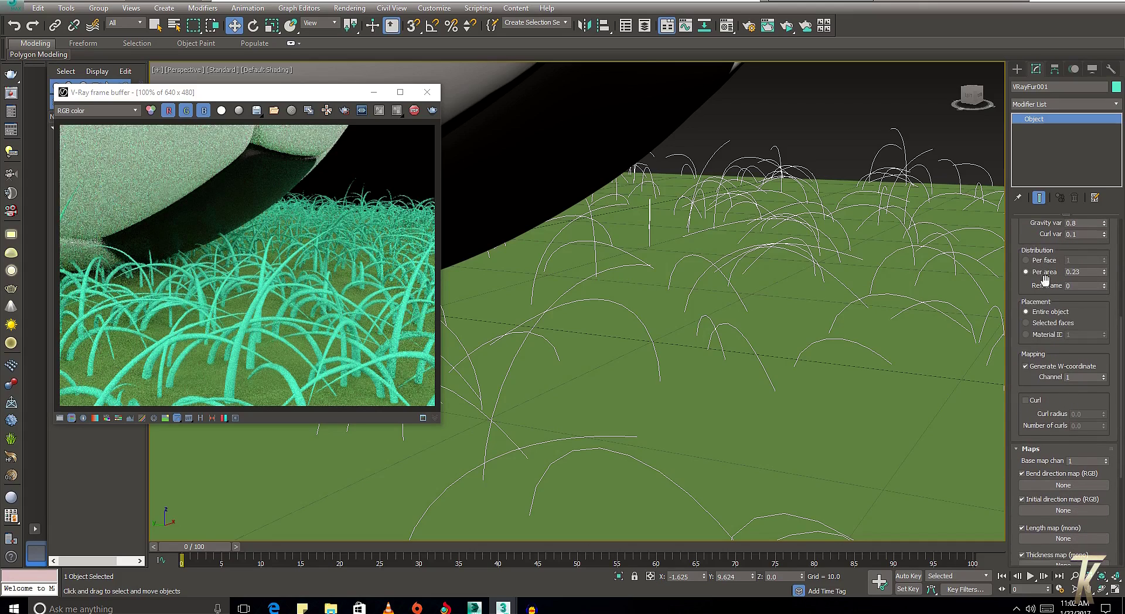
pyautogui.moveTo(1045, 280)
pyautogui.mouseDown()
pyautogui.moveTo(1013, 448)
pyautogui.moveTo(1029, 397)
pyautogui.mouseUp()
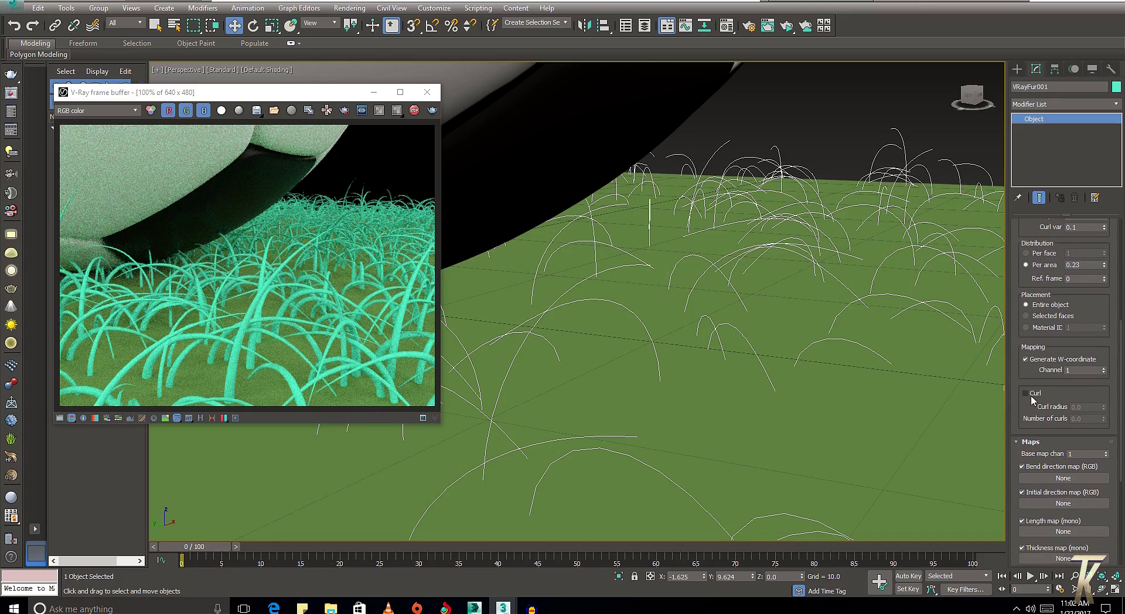
pyautogui.moveTo(1055, 390); pyautogui.dragTo(1053, 431)
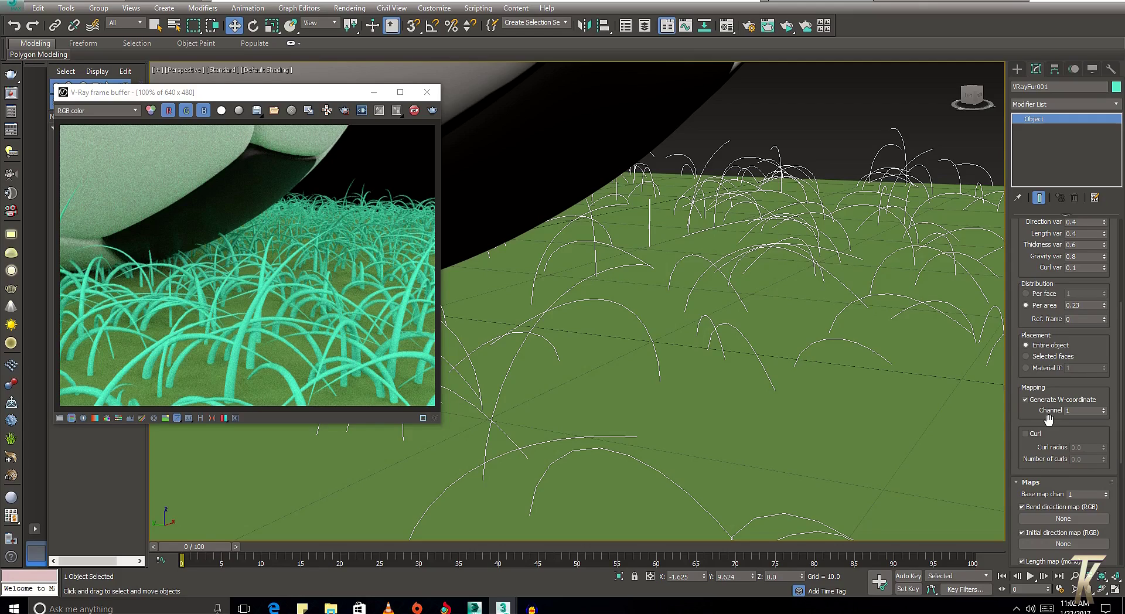
pyautogui.moveTo(1083, 422); pyautogui.dragTo(1081, 457)
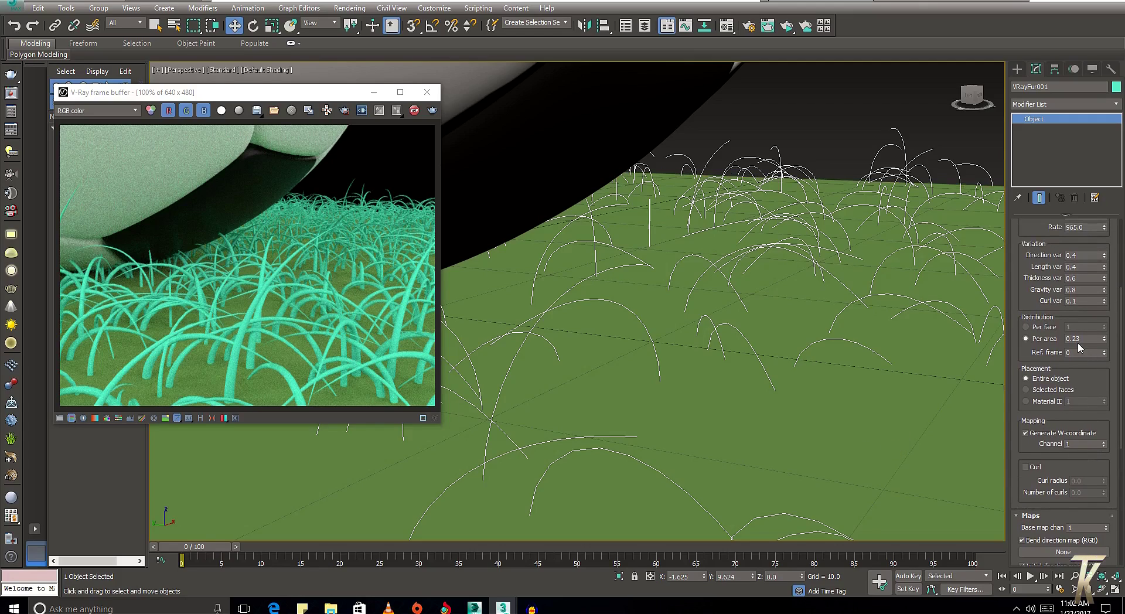
pyautogui.moveTo(1022, 291); pyautogui.dragTo(1054, 338)
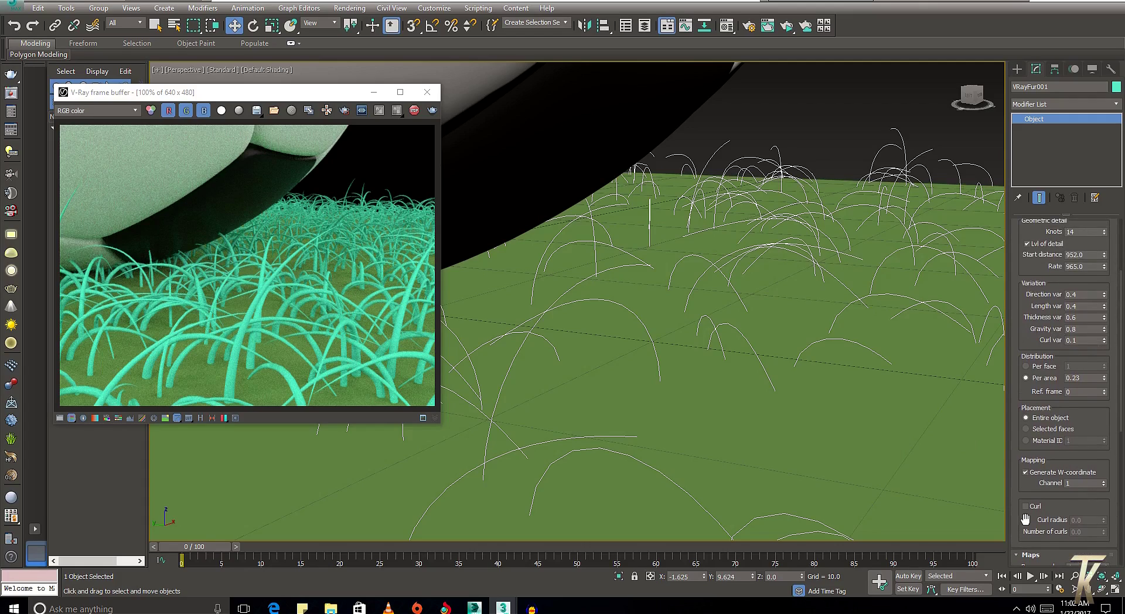
pyautogui.moveTo(1104, 421); pyautogui.dragTo(1104, 375)
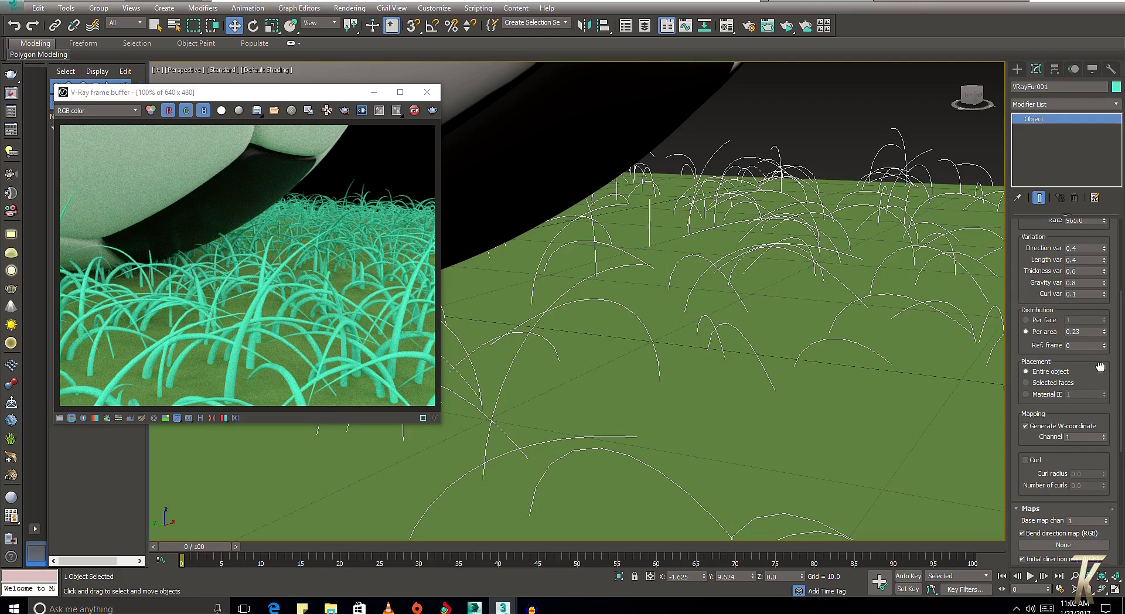
pyautogui.moveTo(1100, 366); pyautogui.dragTo(1089, 416)
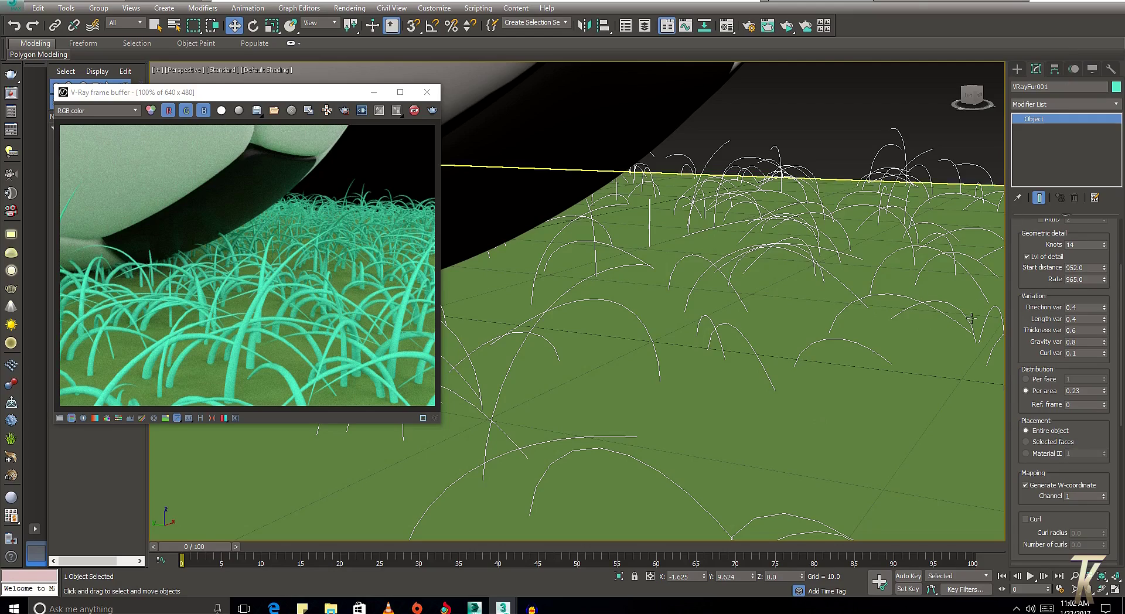
pyautogui.moveTo(1044, 358); pyautogui.dragTo(1039, 291)
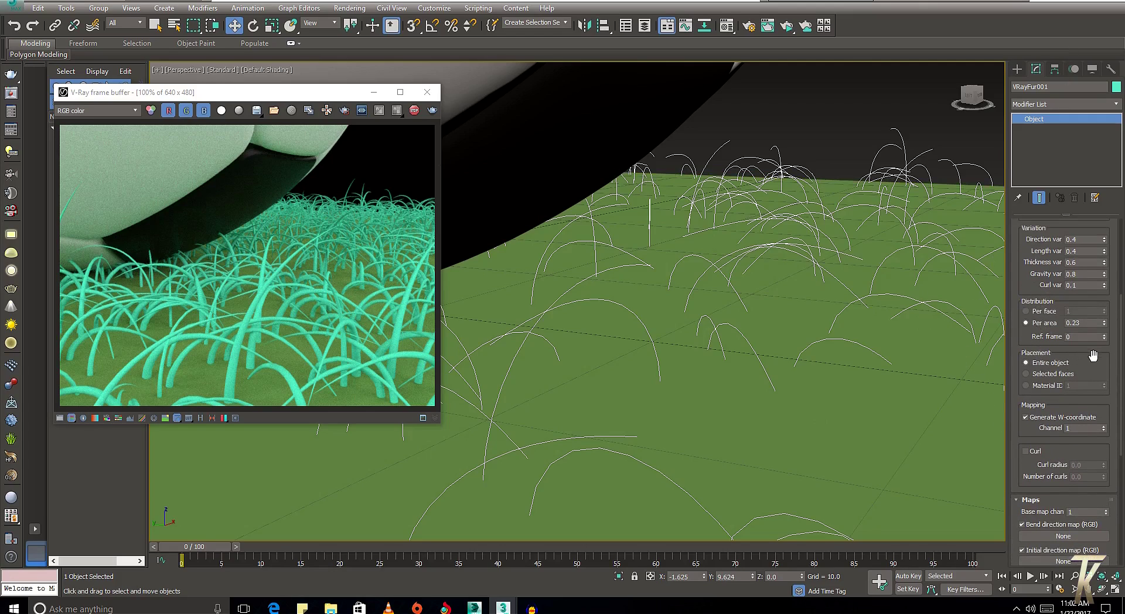
pyautogui.scroll(-2, 1093, 356)
pyautogui.moveTo(1077, 355); pyautogui.dragTo(1081, 309)
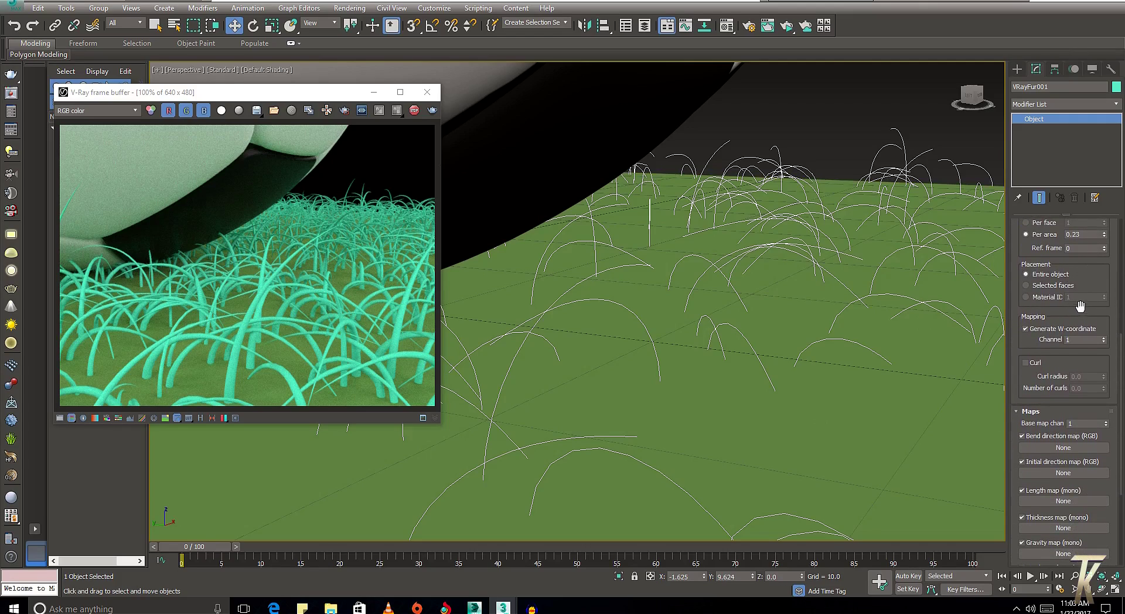
pyautogui.moveTo(1062, 254); pyautogui.dragTo(1062, 360)
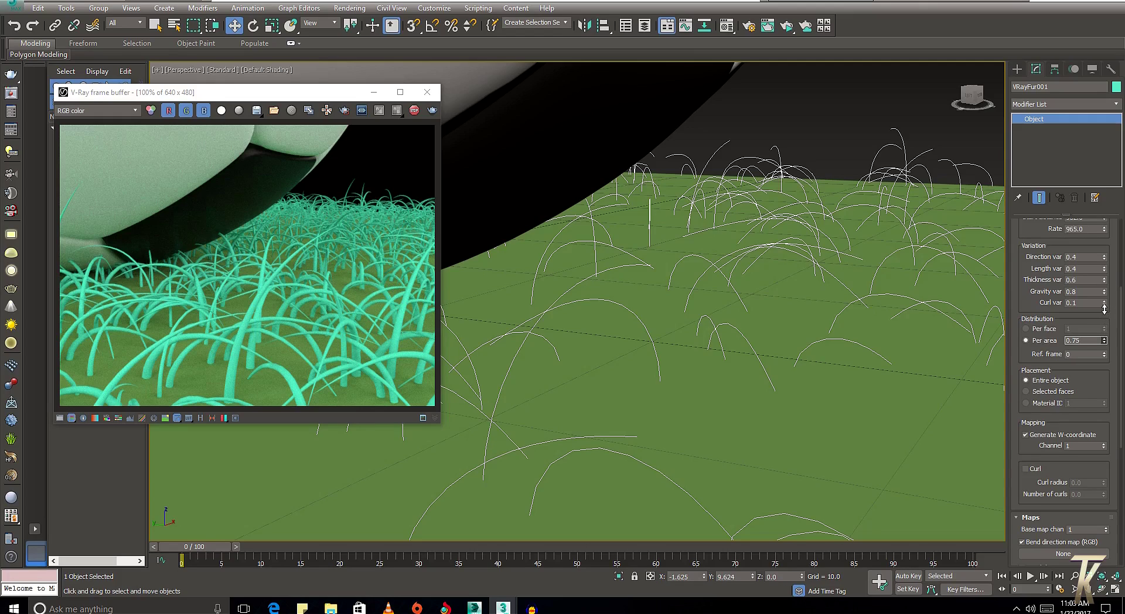
# - Push the Per area density up to about 1.37, then settle it at 1.274
pyautogui.moveTo(1106, 342); pyautogui.dragTo(1104, 303)
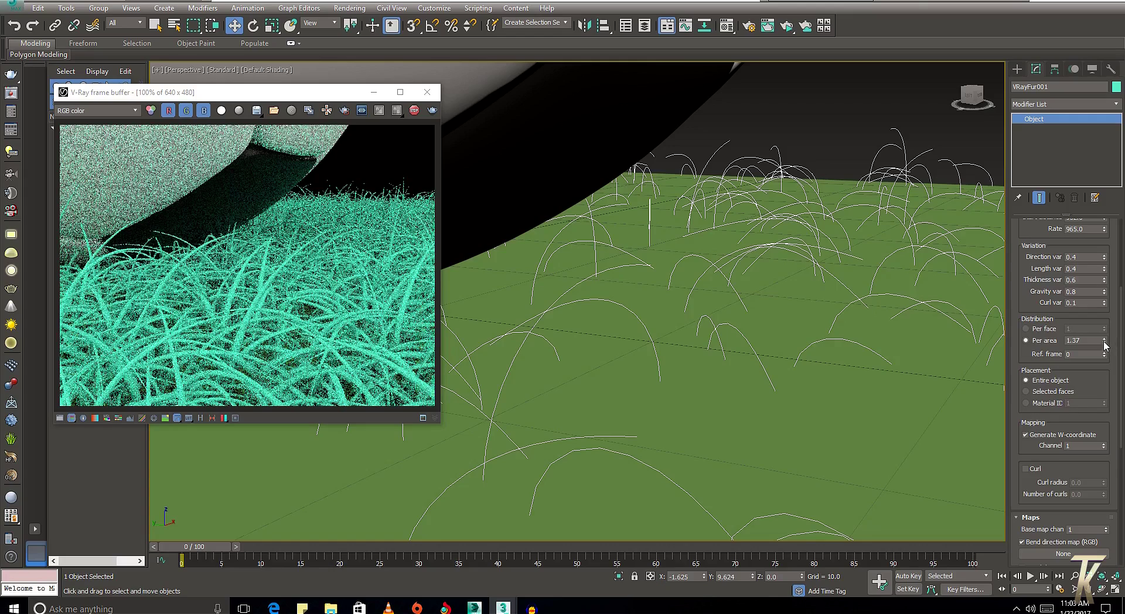
pyautogui.moveTo(1104, 342); pyautogui.dragTo(1107, 342)
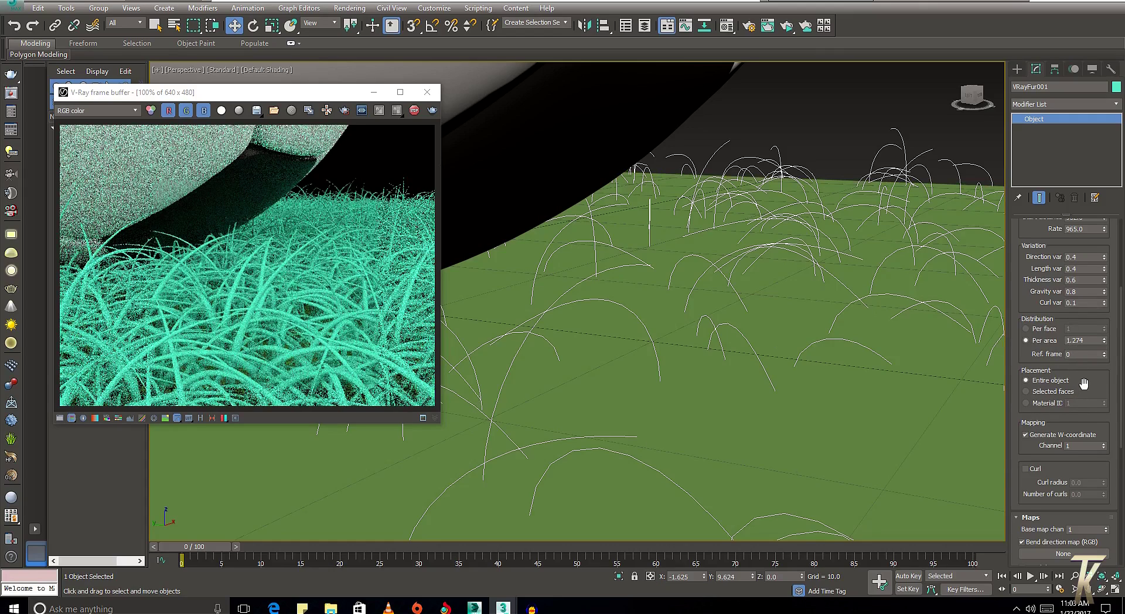
pyautogui.scroll(-1, 1083, 383)
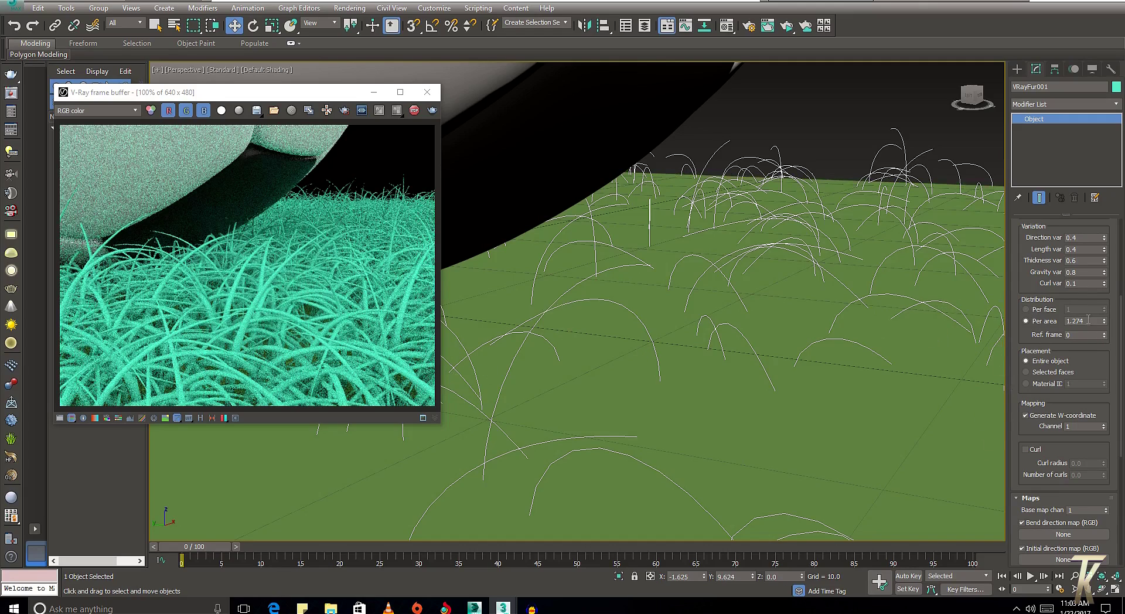
# - Try Per face distribution and Selected faces placement, then revert to Per area and Entire object
pyautogui.click(1025, 309)
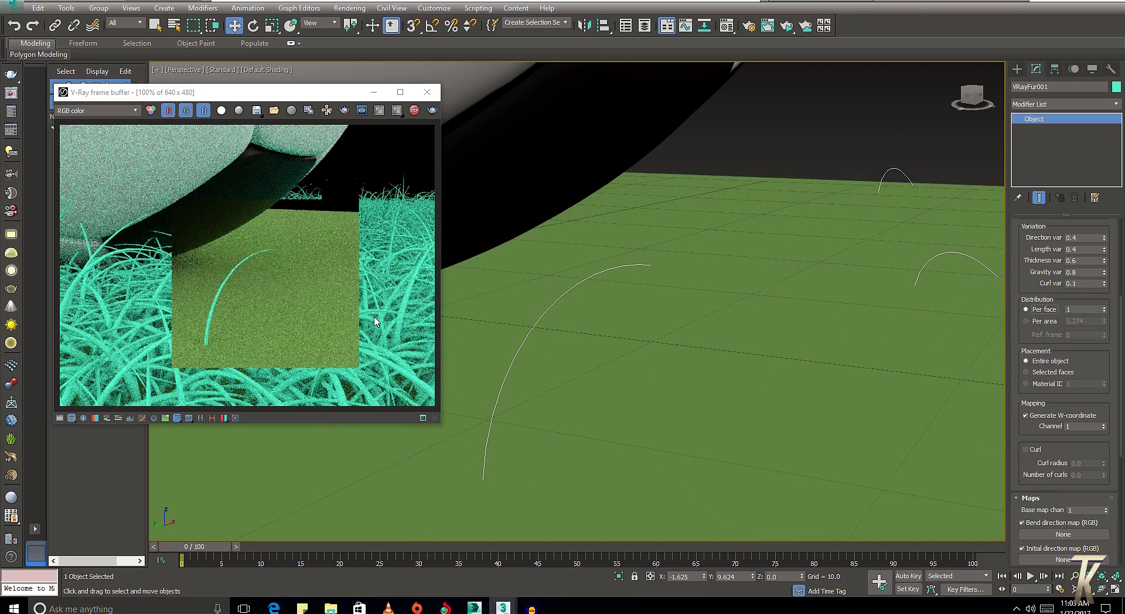
pyautogui.click(1043, 321)
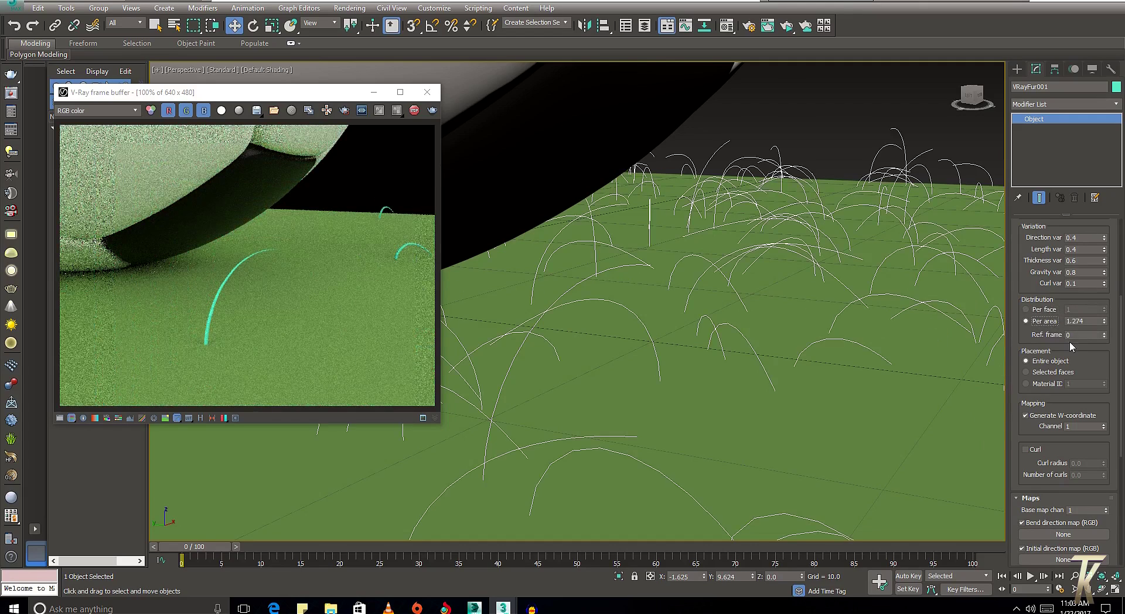
pyautogui.scroll(-1, 1082, 326)
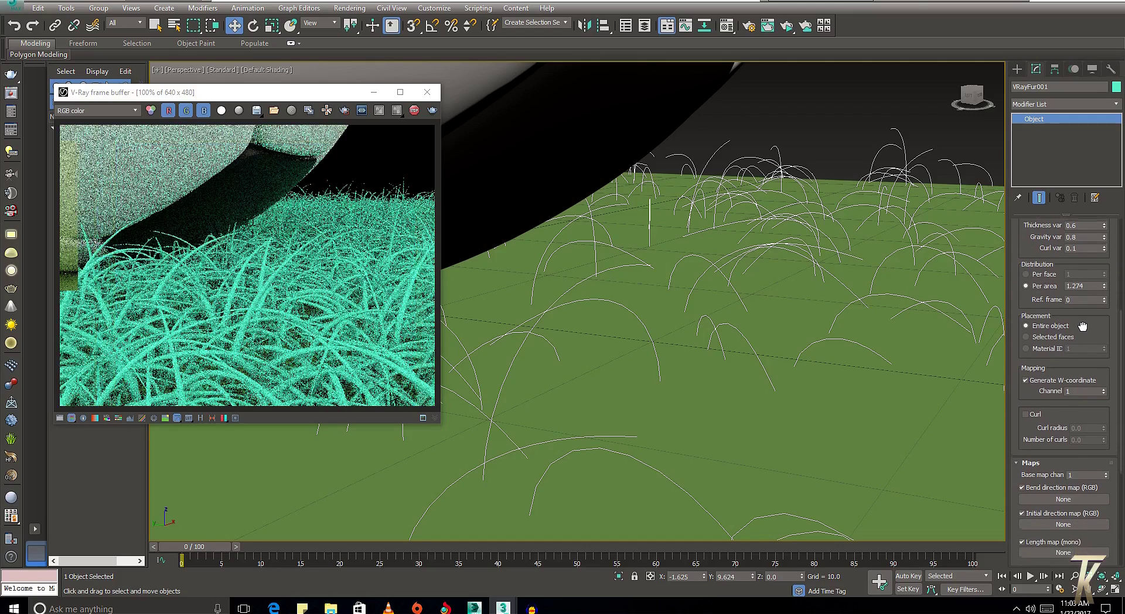
pyautogui.moveTo(1082, 326); pyautogui.dragTo(1078, 323)
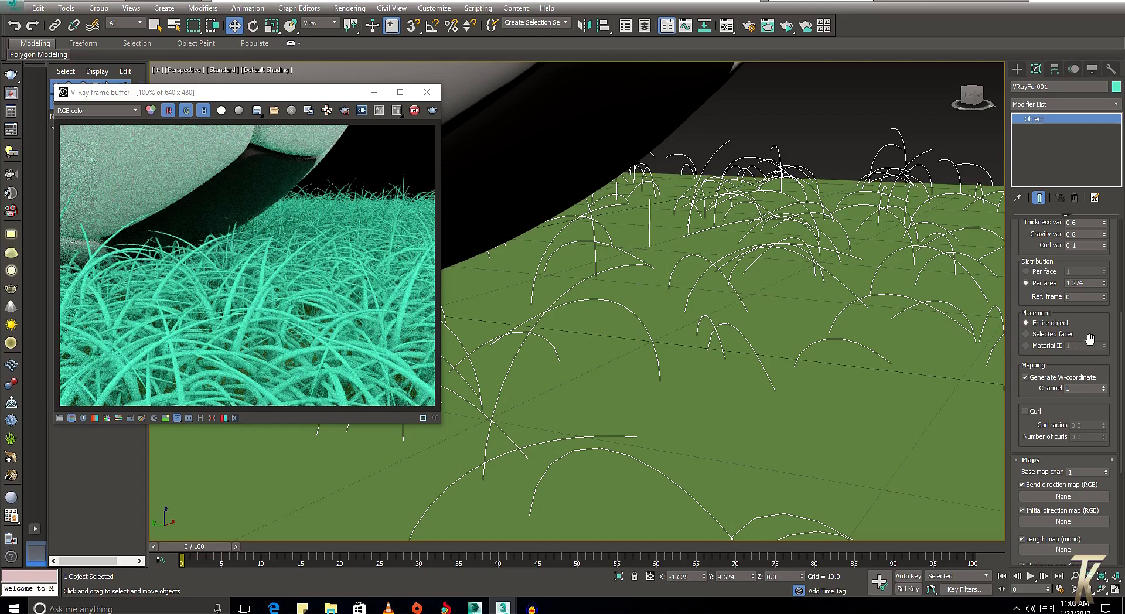
pyautogui.click(1056, 335)
pyautogui.hotkey('shift', 'q')
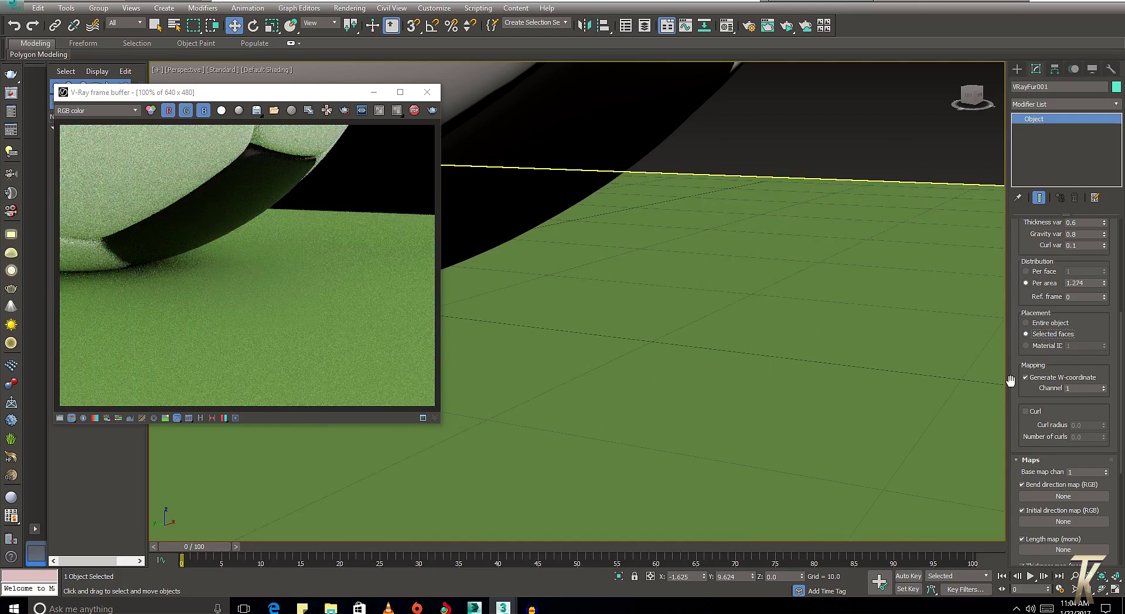
pyautogui.hotkey('shift', 'q')
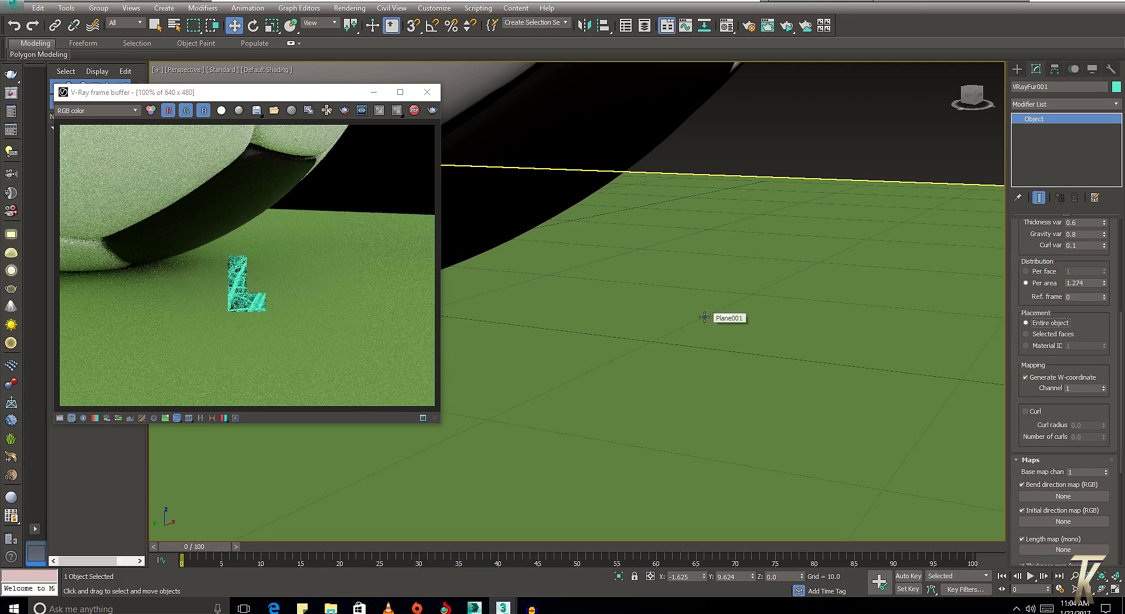
# - Reselect the ground plane Plane001 in the viewport
pyautogui.click(704, 317)
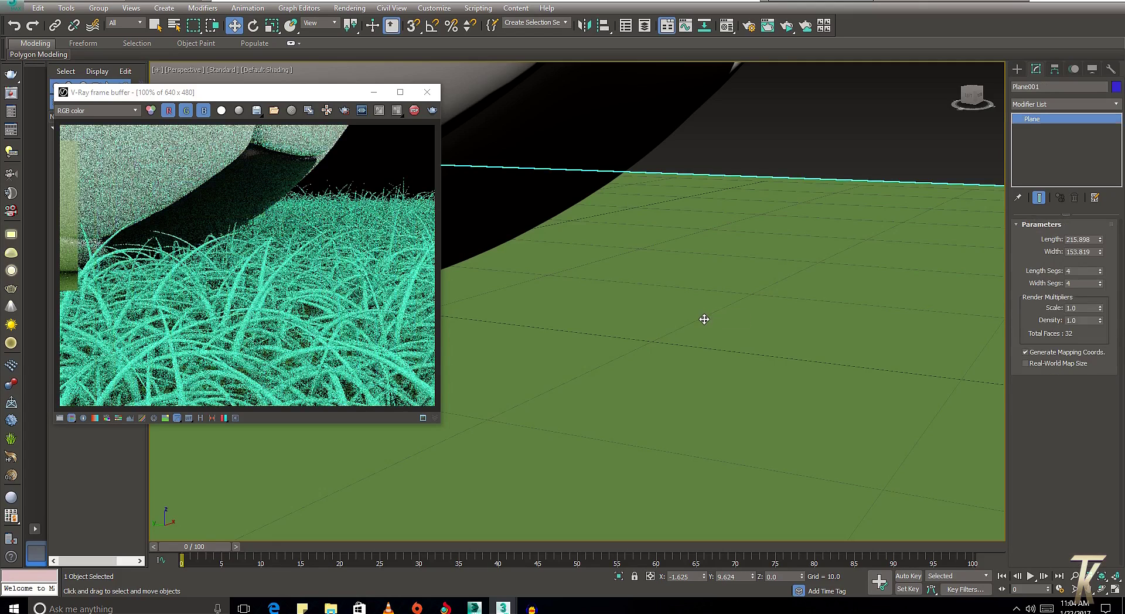
pyautogui.scroll(-5, 704, 317)
pyautogui.scroll(4, 708, 321)
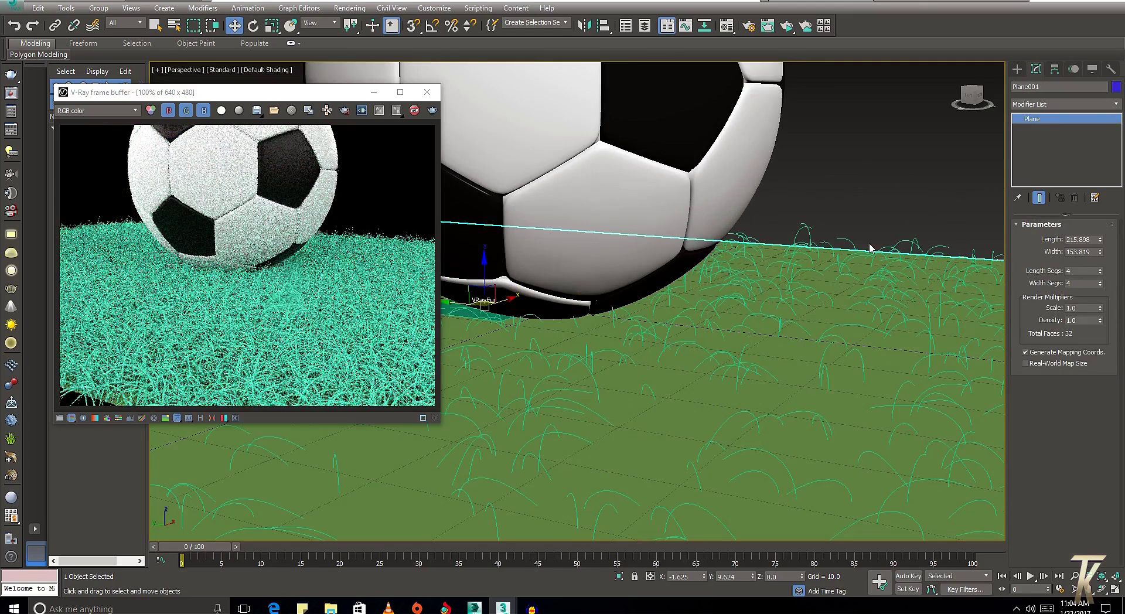
pyautogui.click(839, 222)
pyautogui.click(786, 280)
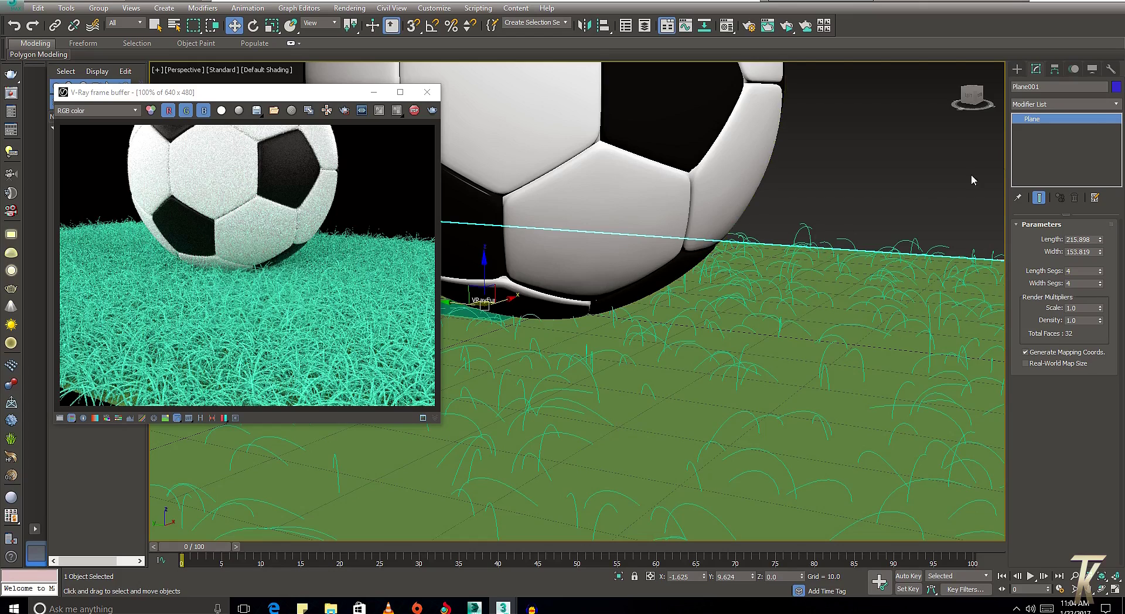
# - Add an Edit Poly modifier to the plane and select its polygon
pyautogui.click(1100, 106)
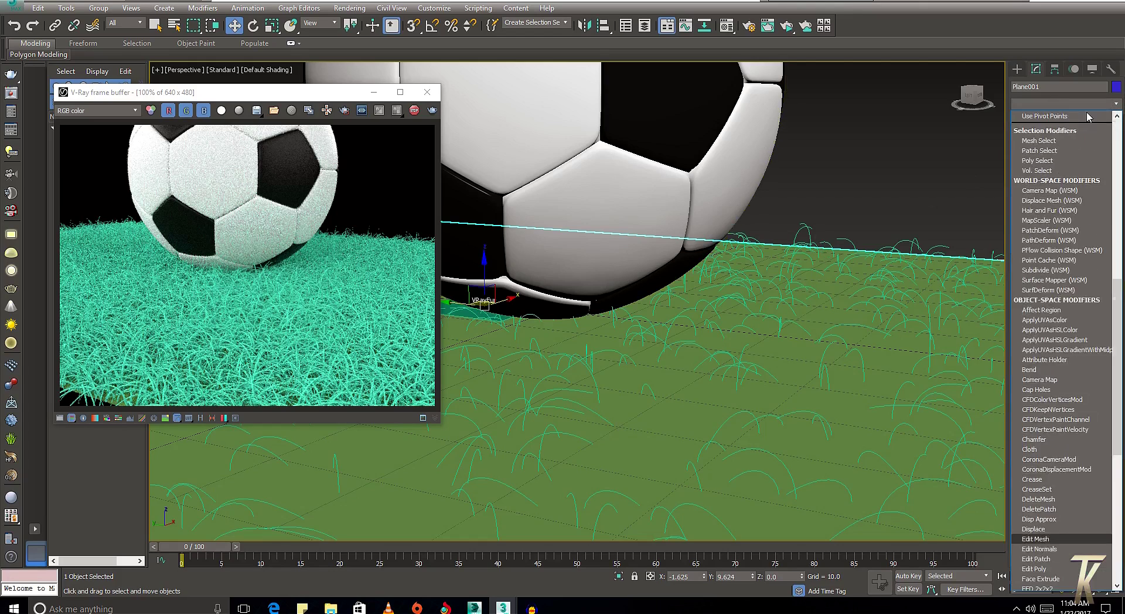
pyautogui.press('e')
pyautogui.click(1067, 145)
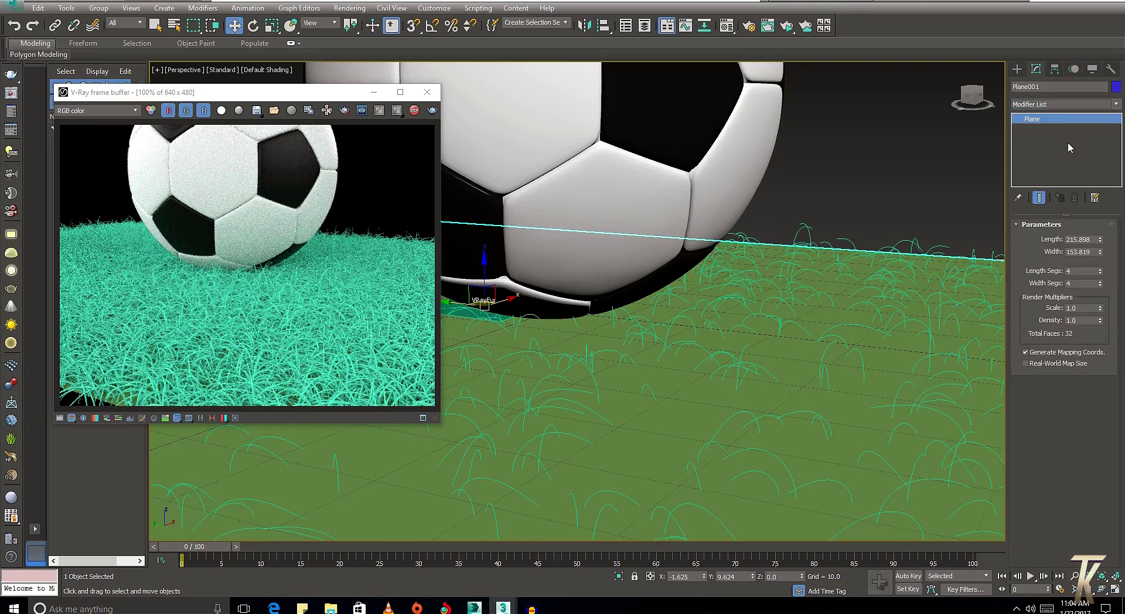
pyautogui.click(1076, 319)
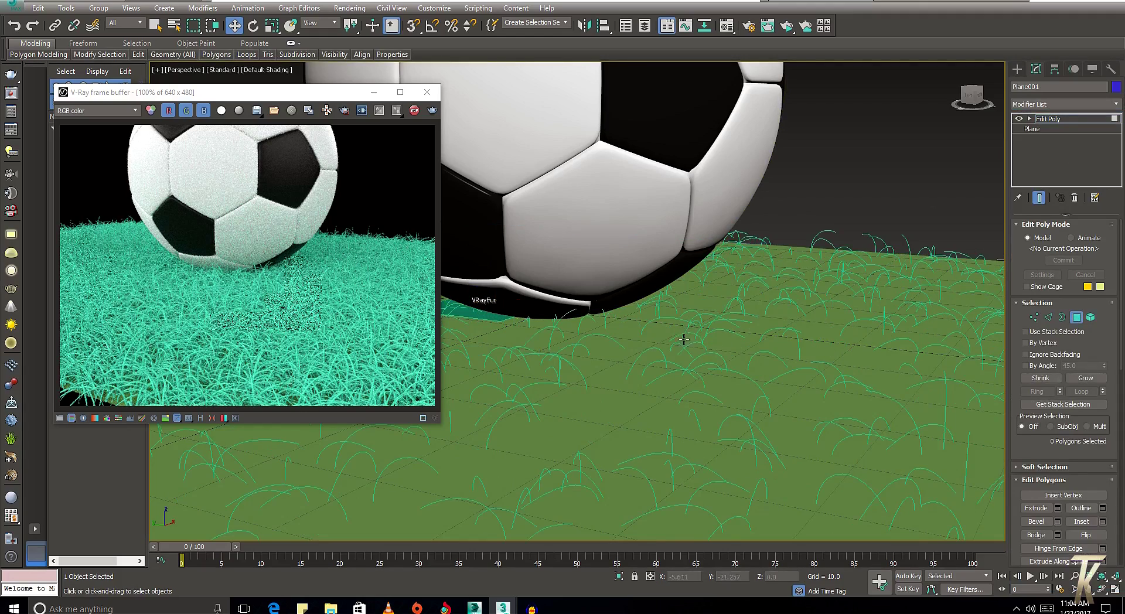
pyautogui.click(684, 346)
pyautogui.keyDown('alt'); pyautogui.moveTo(743, 400); pyautogui.dragTo(751, 386, button='middle'); pyautogui.keyUp('alt')
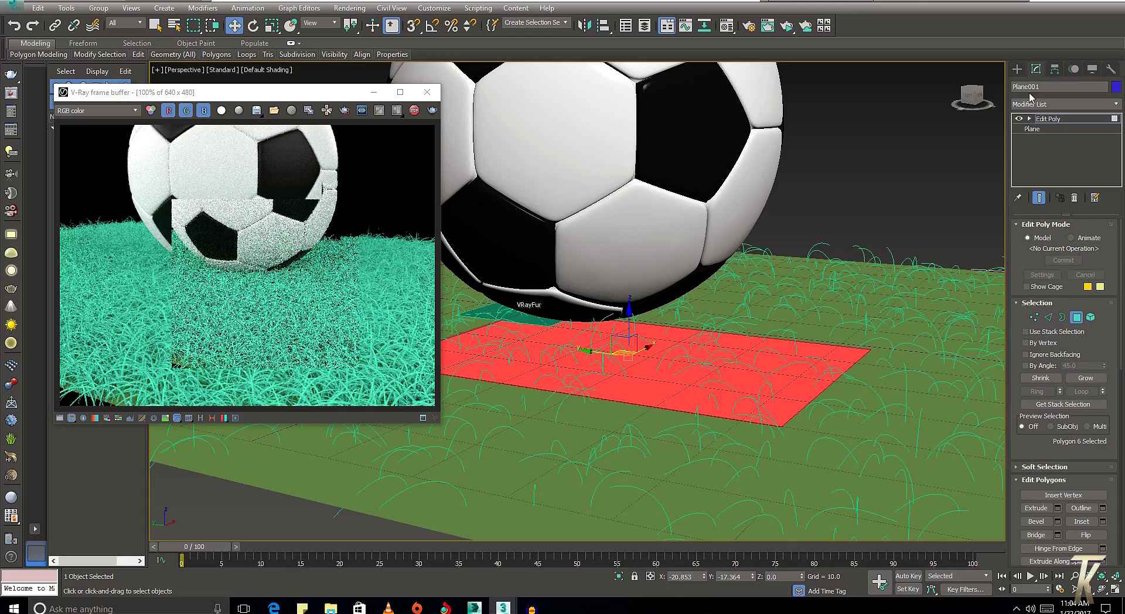
# - Create a VRayFur object on the plane from the V-Ray geometry options and select it
pyautogui.click(1017, 68)
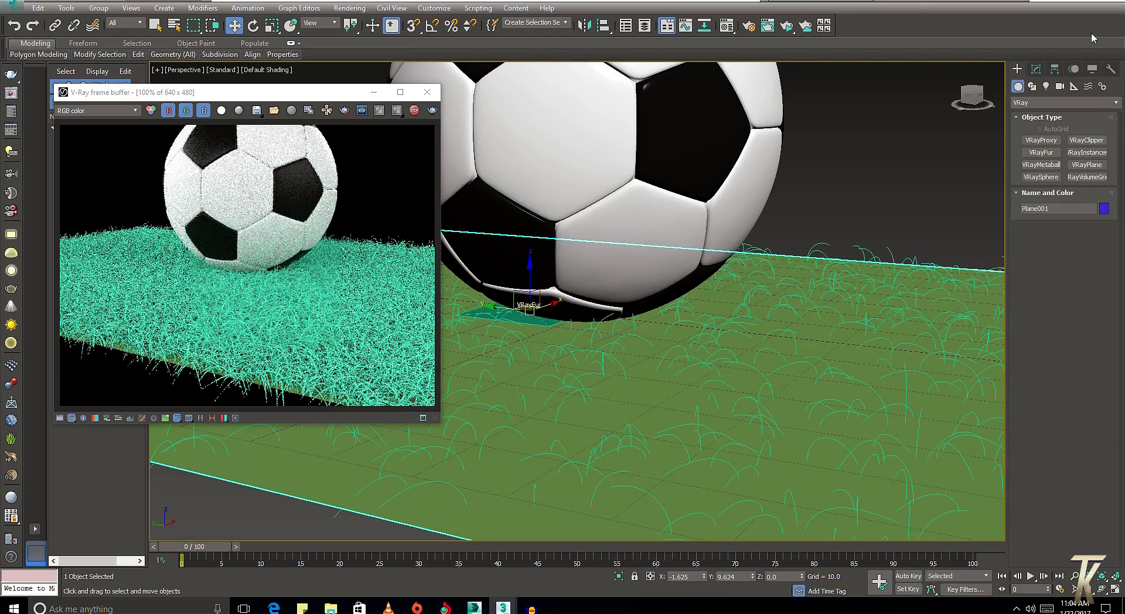
pyautogui.click(1036, 71)
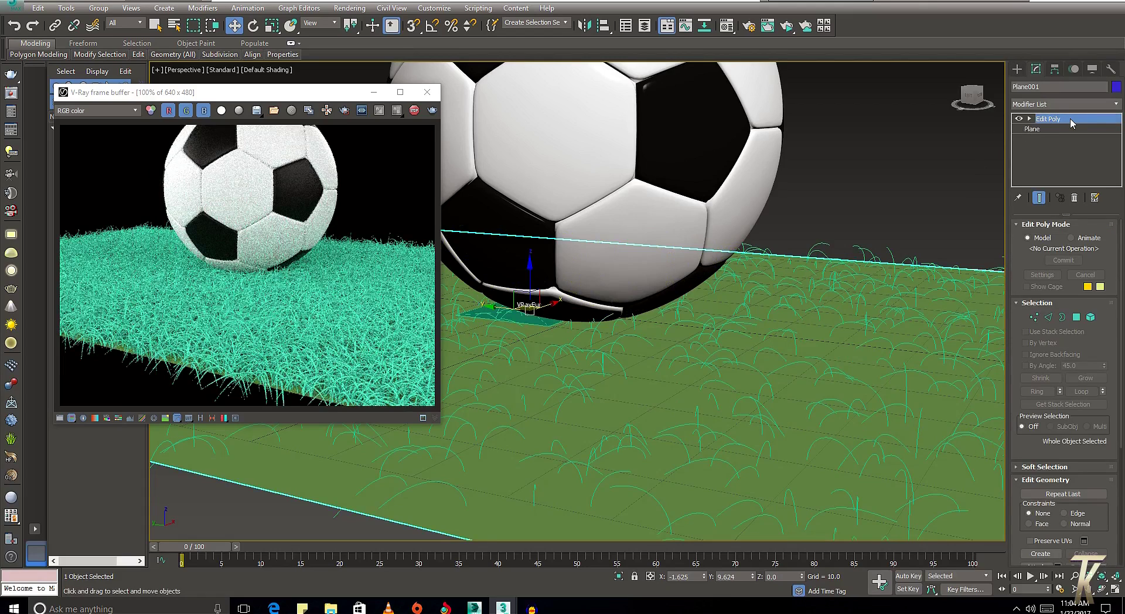
pyautogui.click(1076, 318)
pyautogui.click(845, 361)
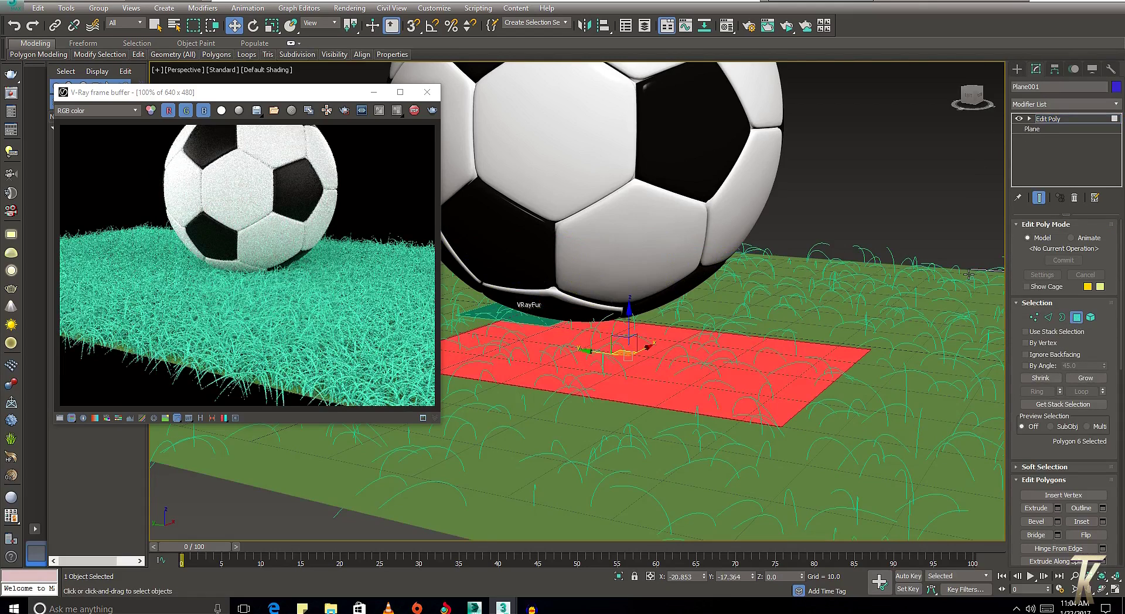
pyautogui.click(1017, 68)
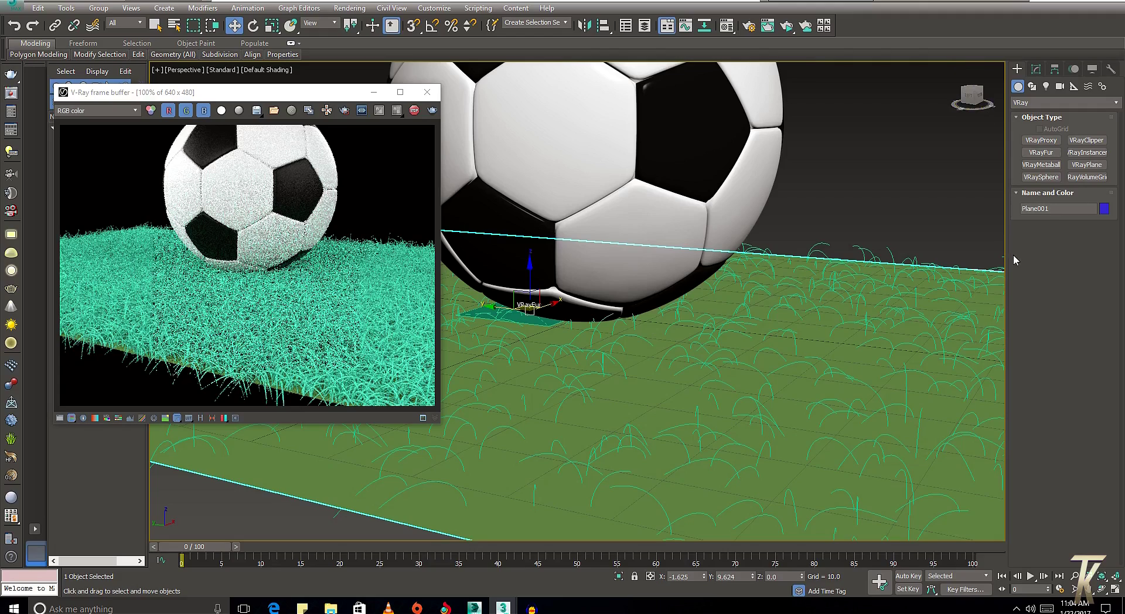
pyautogui.click(535, 314)
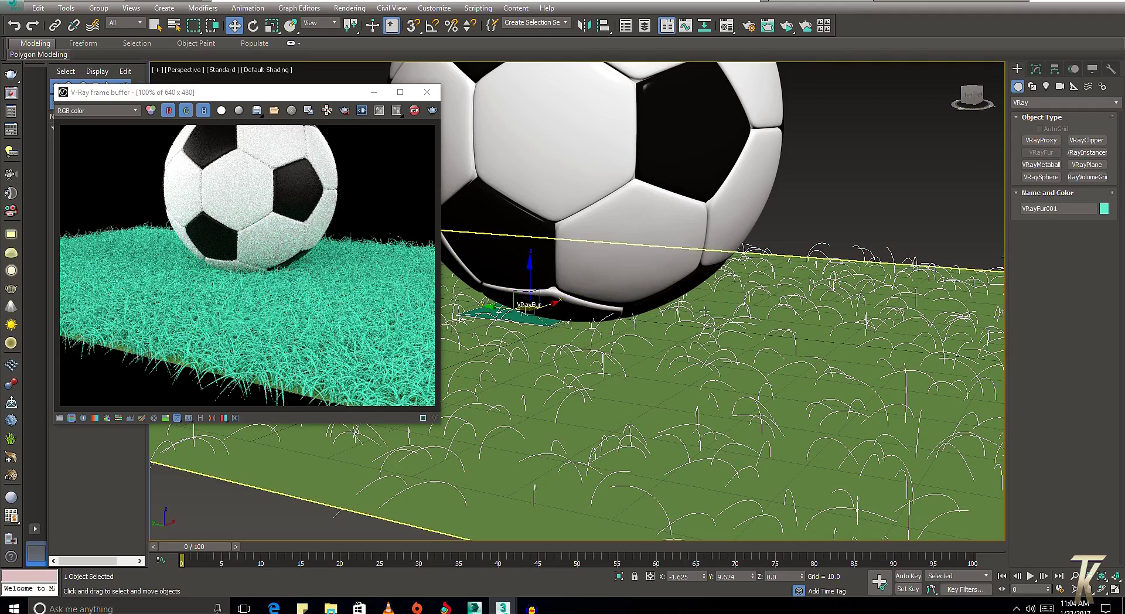
# - Switch VRayFur001's placement to Selected faces, then back to Entire object
pyautogui.click(1036, 68)
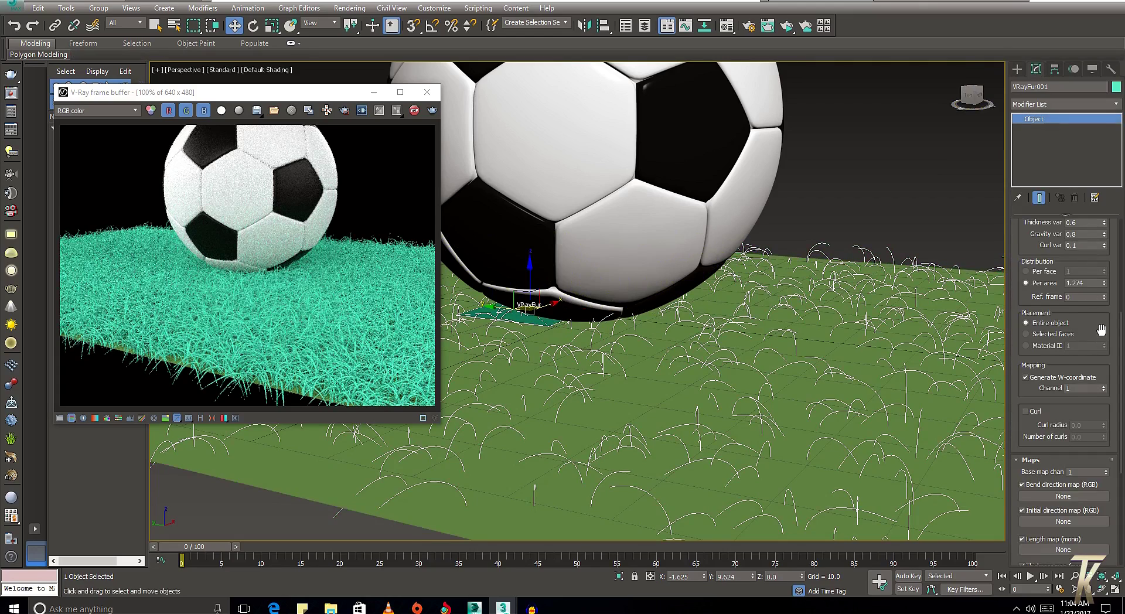
pyautogui.moveTo(1101, 329); pyautogui.dragTo(1089, 289)
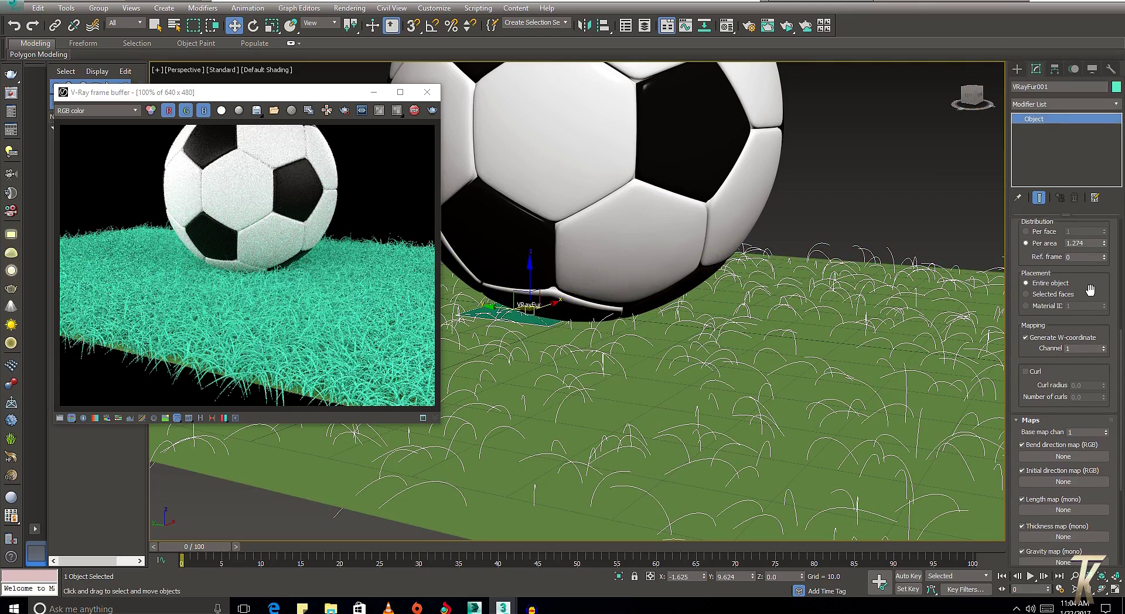
pyautogui.click(1029, 295)
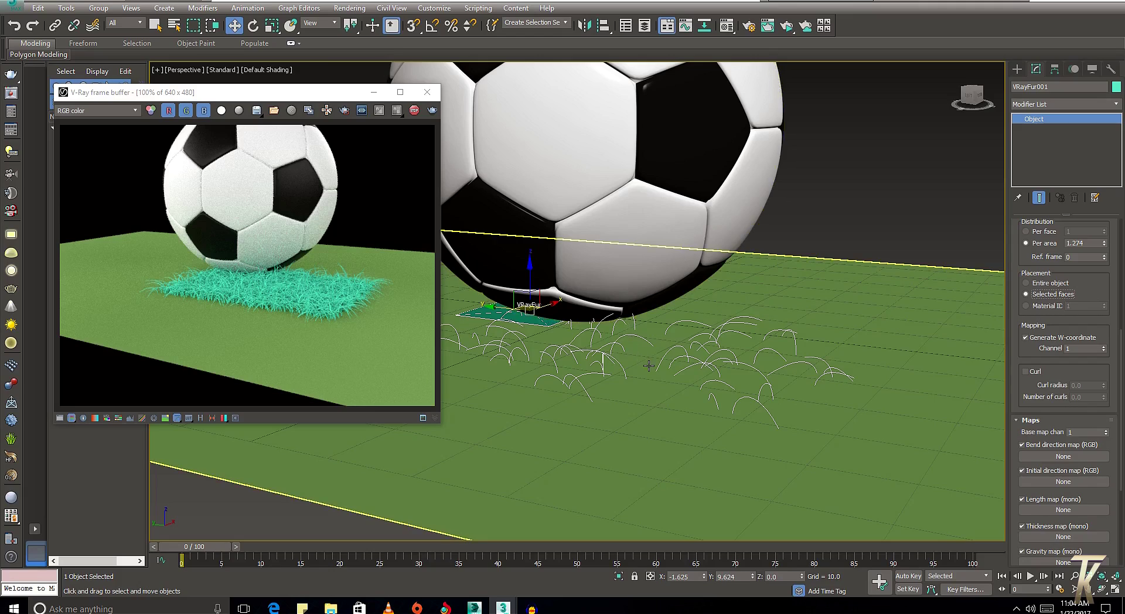
pyautogui.click(1046, 283)
pyautogui.click(1049, 294)
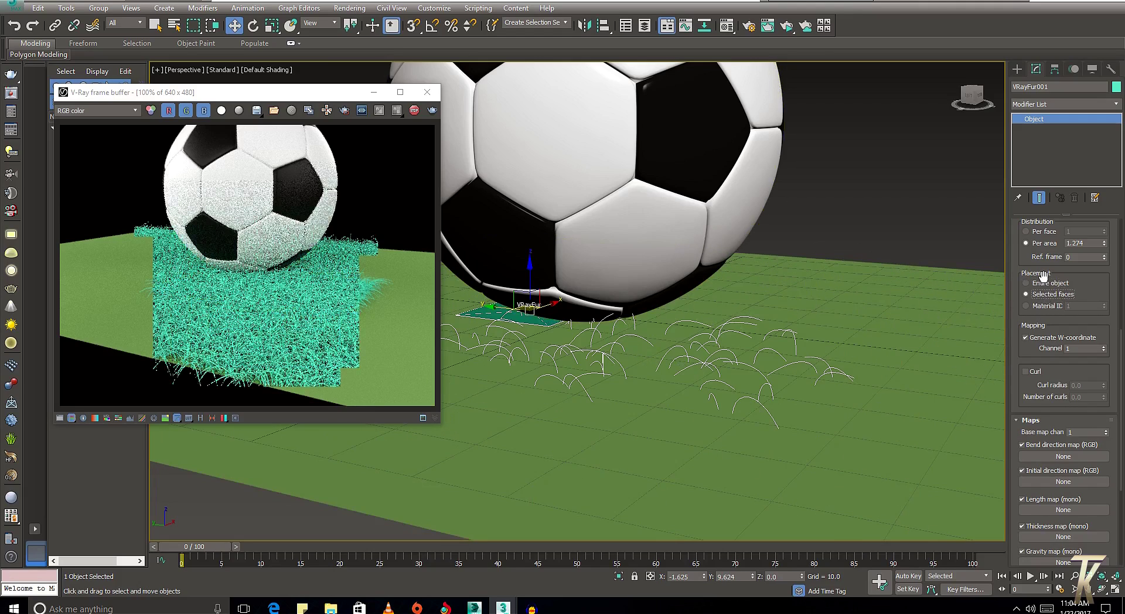
pyautogui.click(1046, 283)
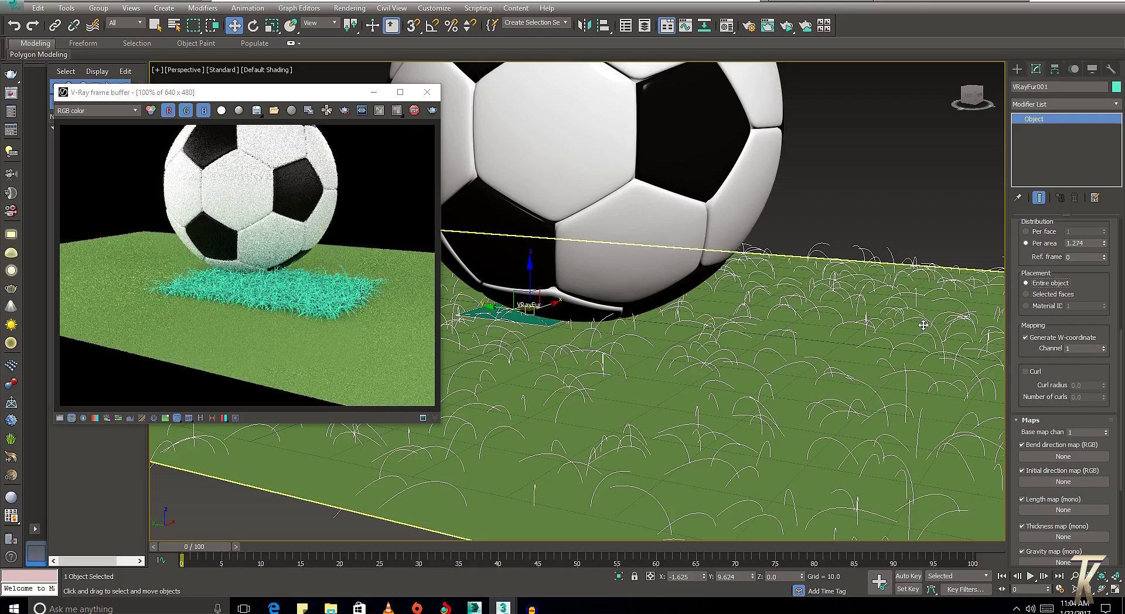
pyautogui.scroll(3, 802, 326)
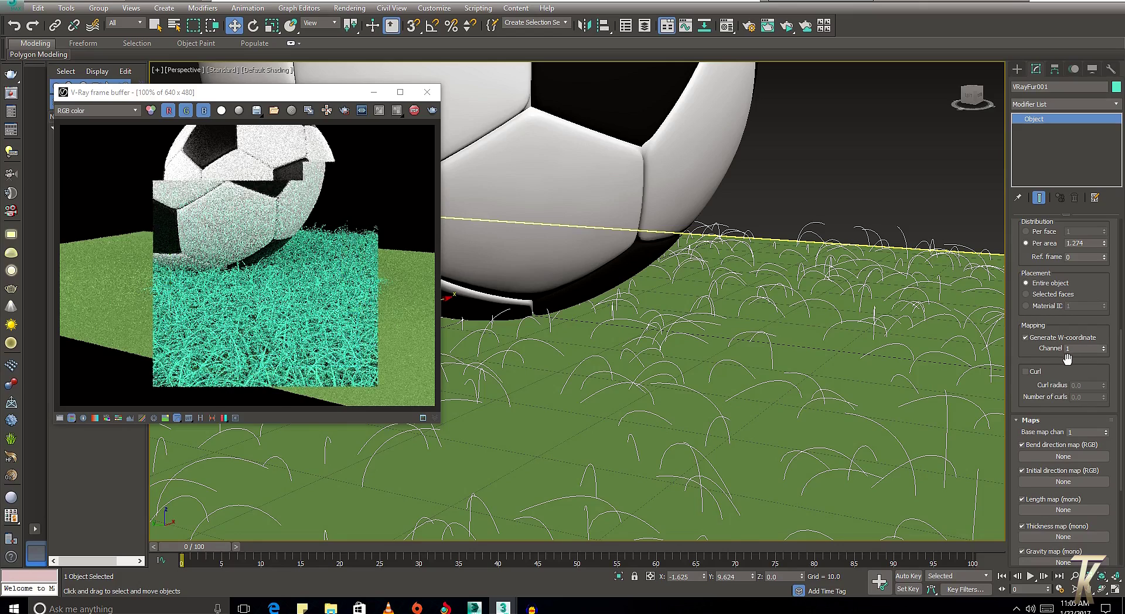
# - Scroll VRayFur001's parameters down to the Maps rollout and click the Bend direction map slot
pyautogui.scroll(-2, 1071, 301)
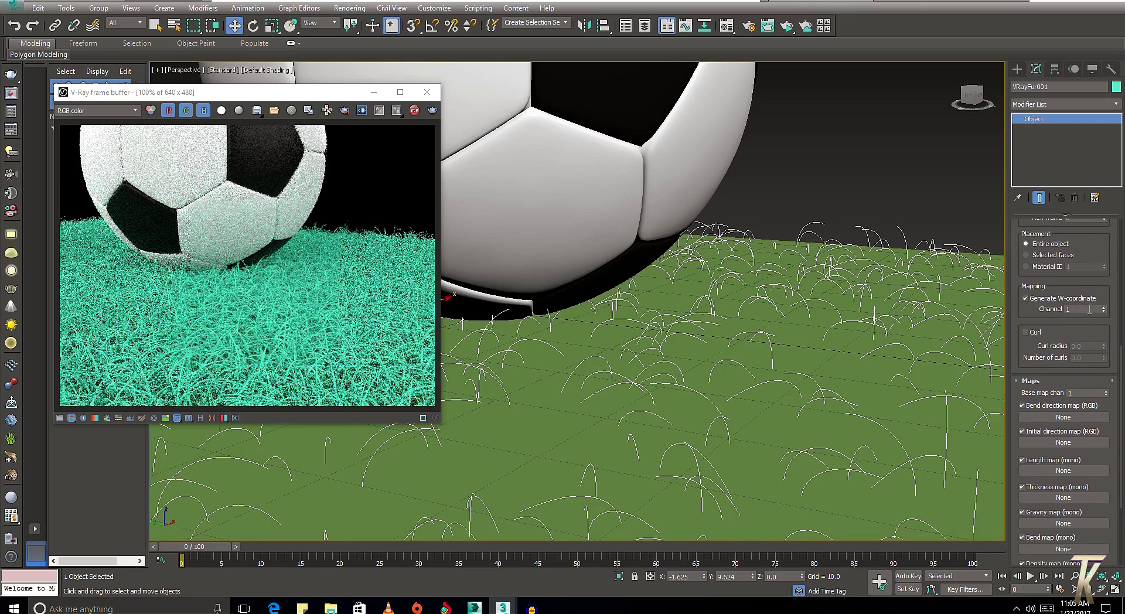
pyautogui.moveTo(1060, 323); pyautogui.dragTo(1056, 278)
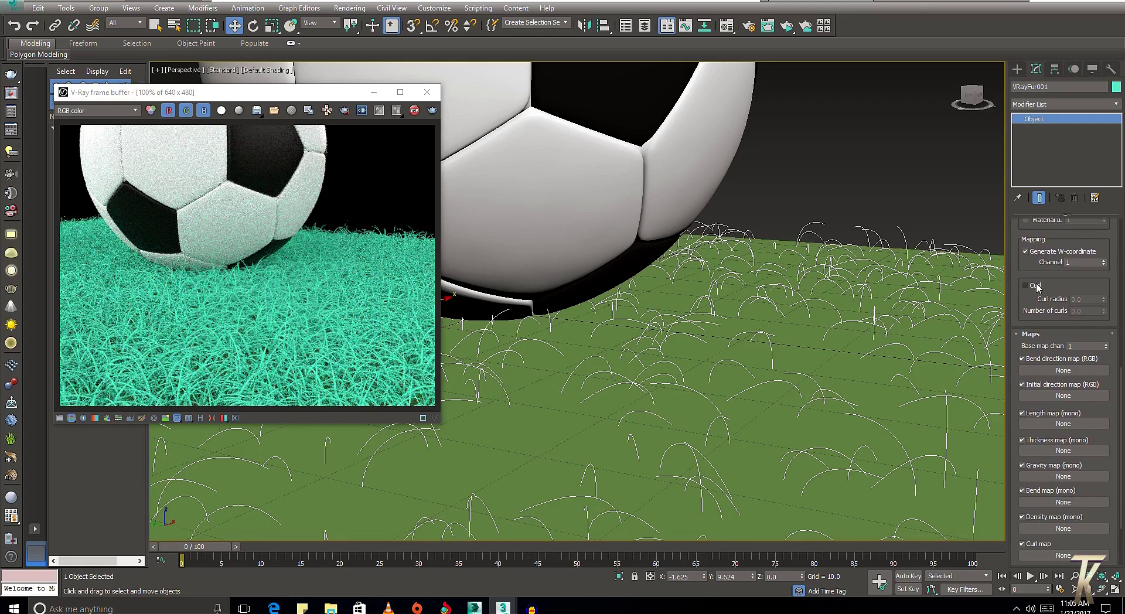
pyautogui.moveTo(1051, 282); pyautogui.dragTo(1054, 229)
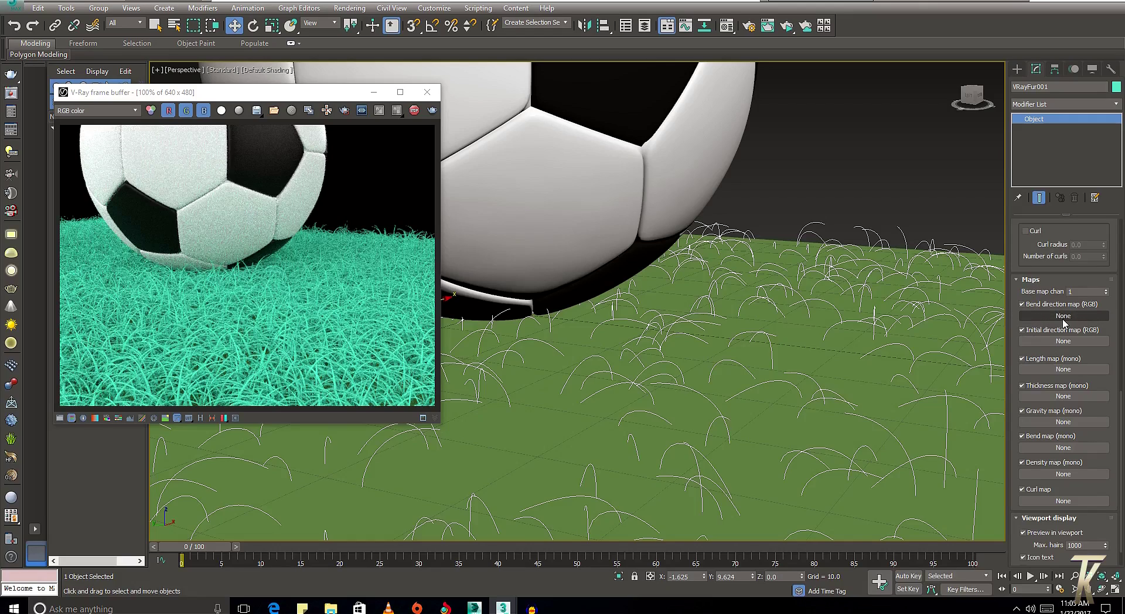
pyautogui.scroll(4, 1089, 242)
pyautogui.scroll(5, 1076, 256)
pyautogui.scroll(3, 1062, 270)
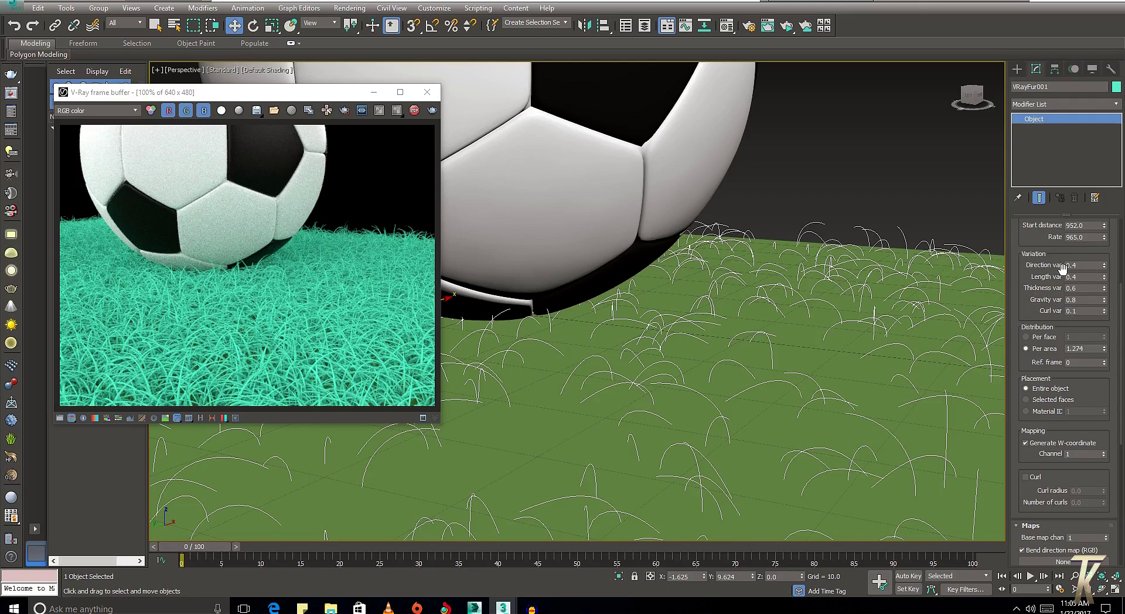
pyautogui.moveTo(1084, 407); pyautogui.dragTo(1092, 233)
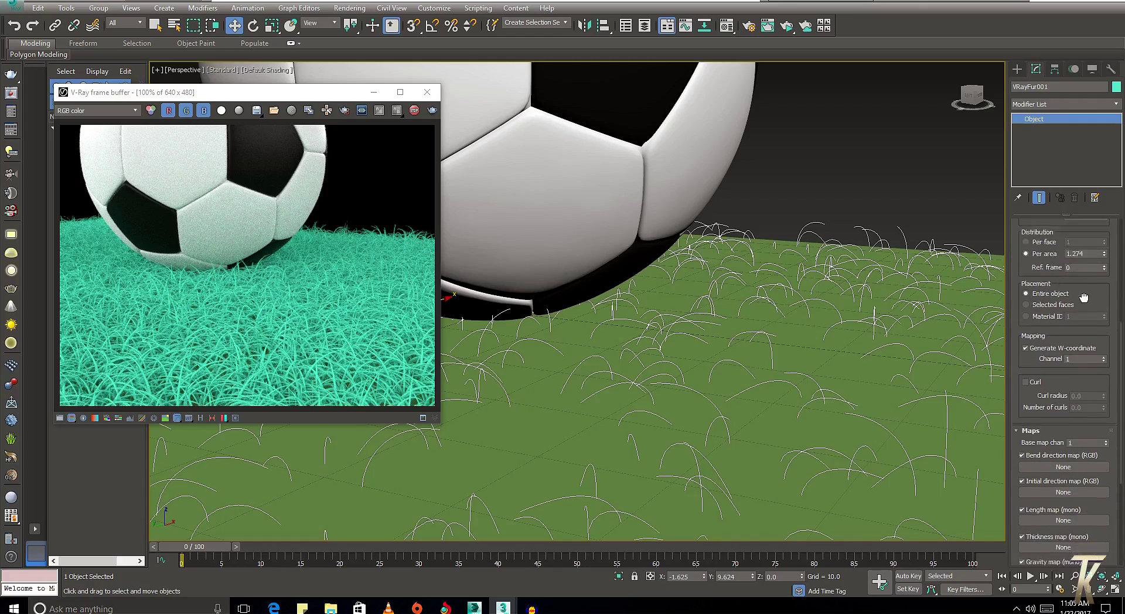
pyautogui.moveTo(1056, 353); pyautogui.dragTo(1057, 323)
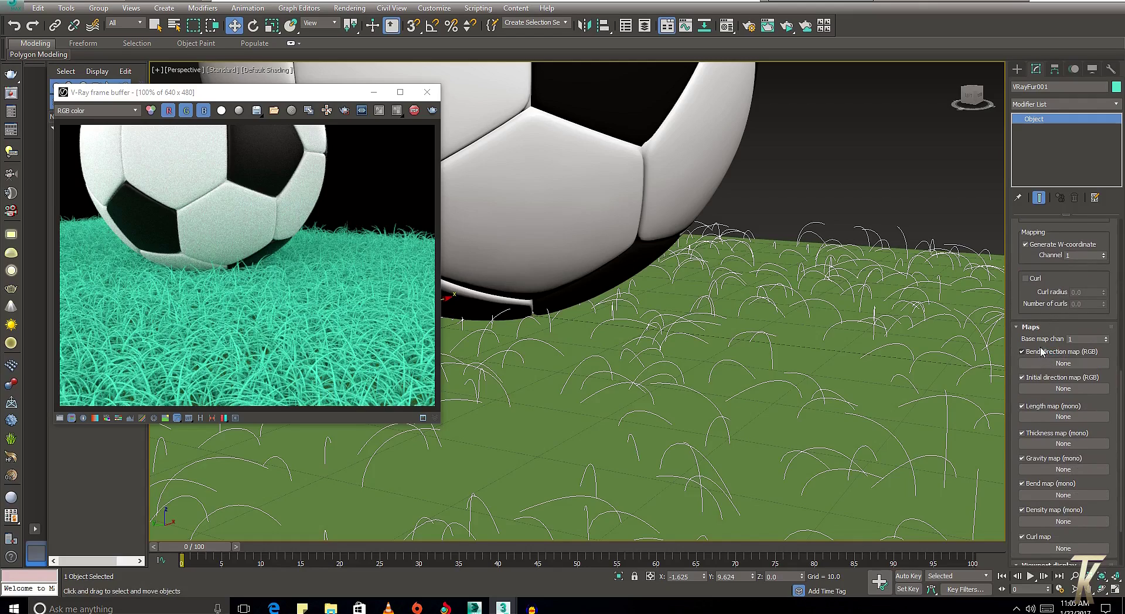
pyautogui.click(1051, 364)
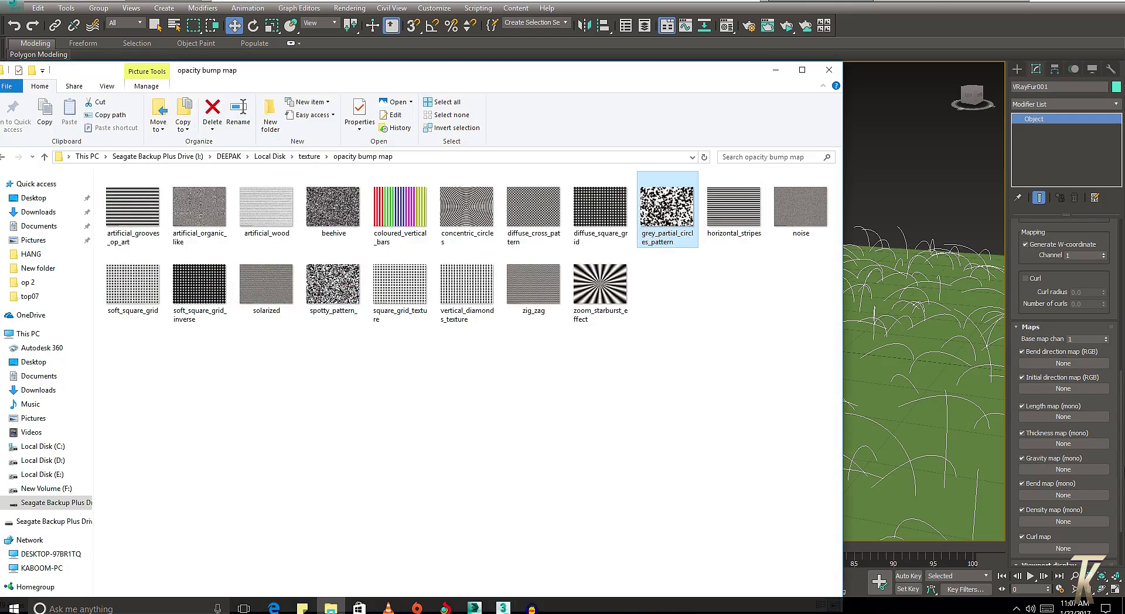
# - Assign zoom_starburst_effect.jpg from the texture folder as the Bend direction map
pyautogui.moveTo(691, 76); pyautogui.dragTo(804, 429)
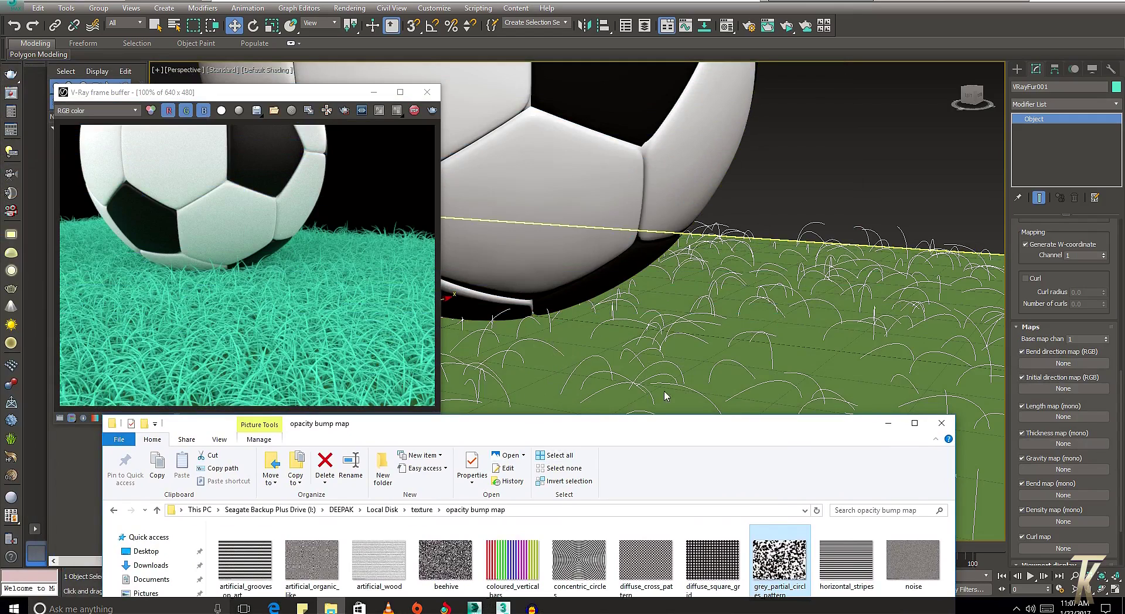
pyautogui.moveTo(589, 432); pyautogui.dragTo(572, 341)
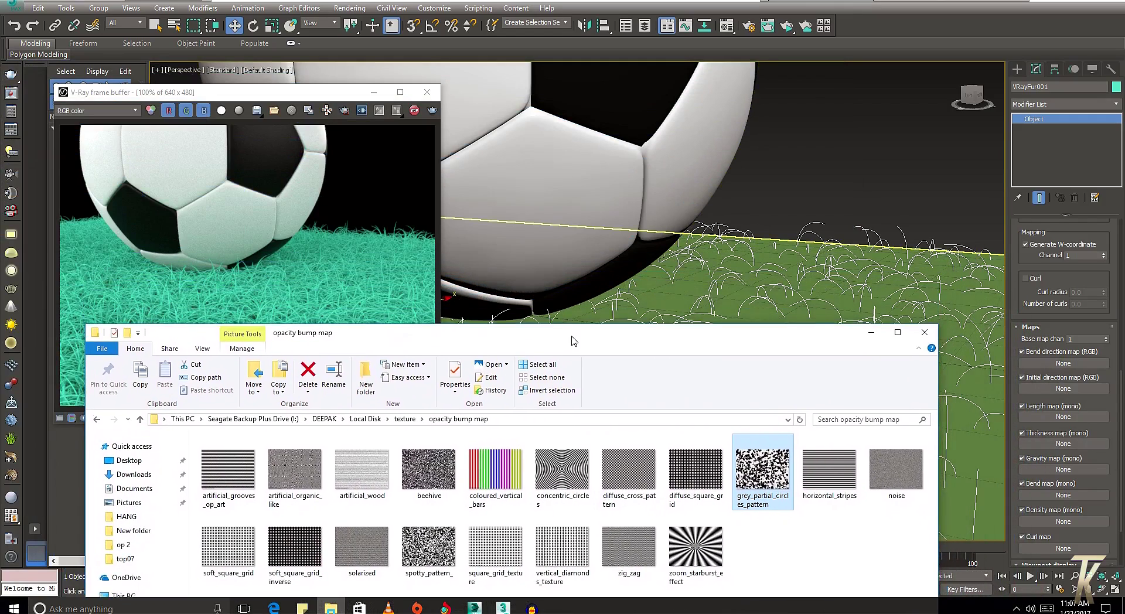
pyautogui.click(639, 498)
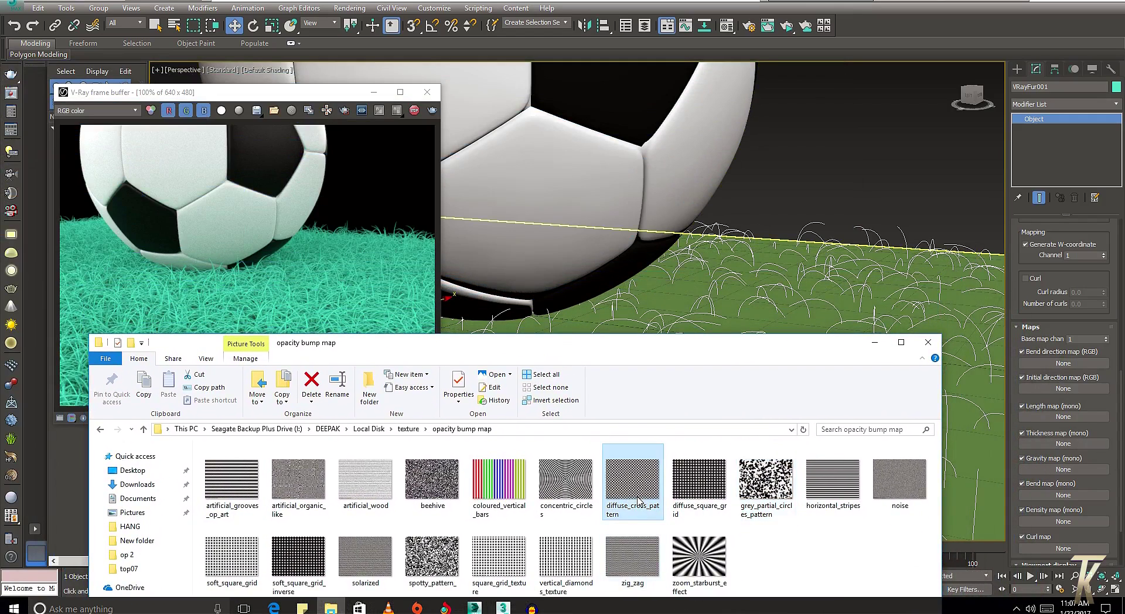
pyautogui.click(772, 501)
pyautogui.click(694, 564)
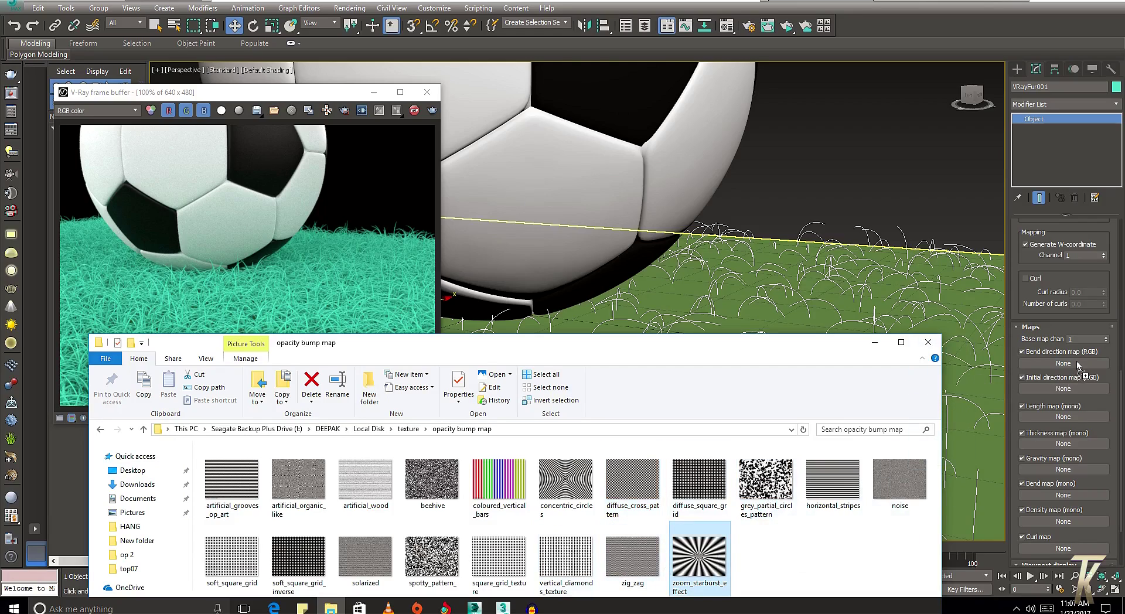
pyautogui.moveTo(1078, 364); pyautogui.dragTo(1063, 363)
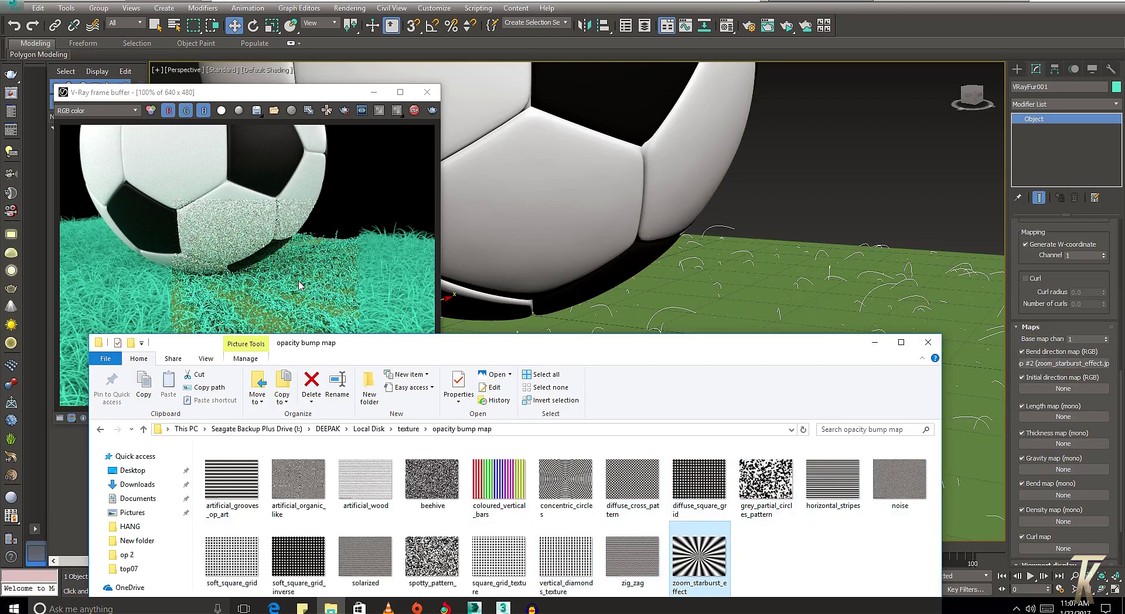
# - Zoom the viewport out to check the starburst-bent grass in the render
pyautogui.moveTo(573, 342); pyautogui.dragTo(581, 444)
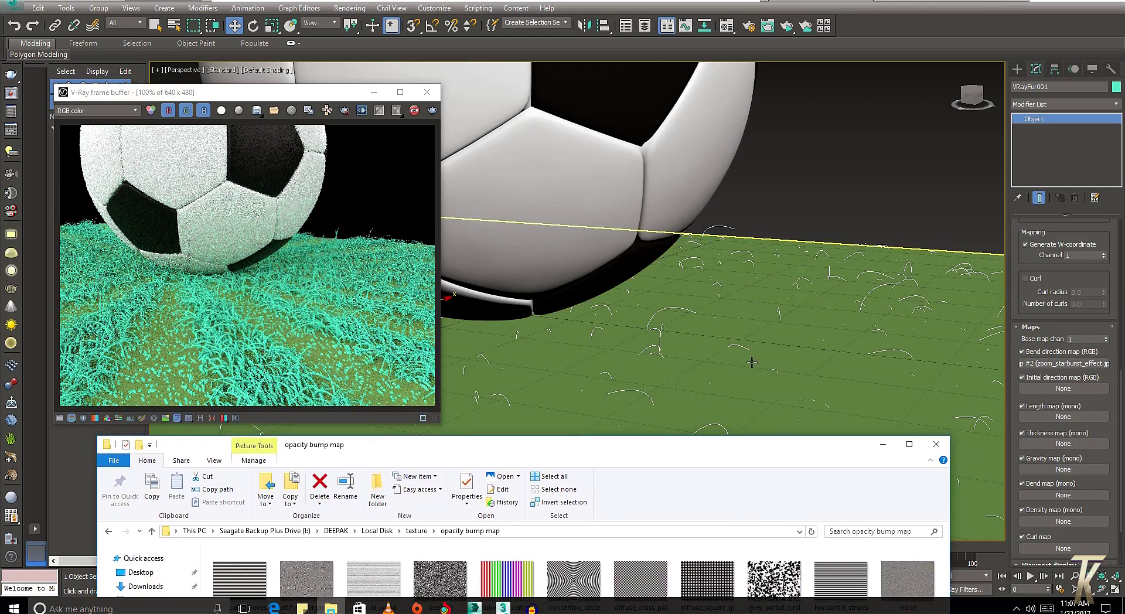
pyautogui.click(673, 311)
pyautogui.scroll(-2, 681, 313)
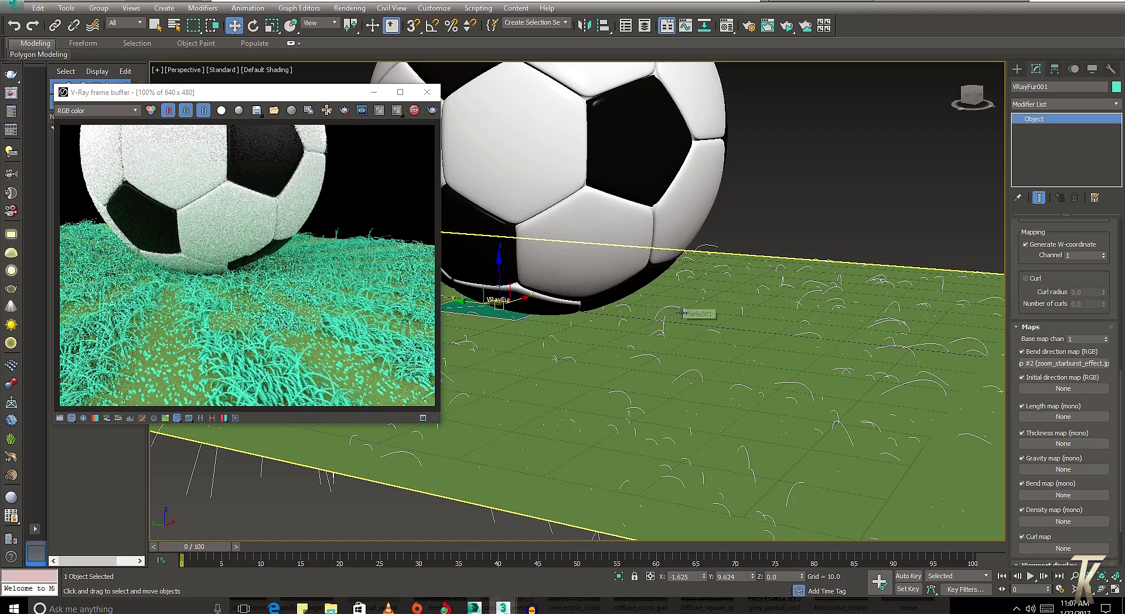
pyautogui.scroll(-2, 692, 315)
pyautogui.scroll(-2, 580, 324)
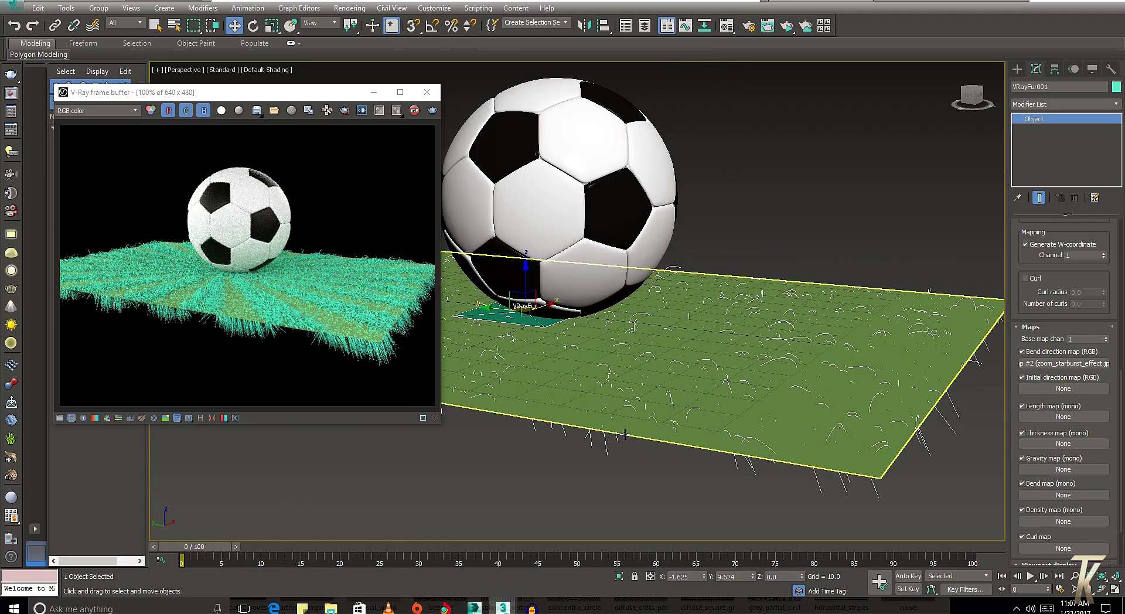
pyautogui.click(332, 609)
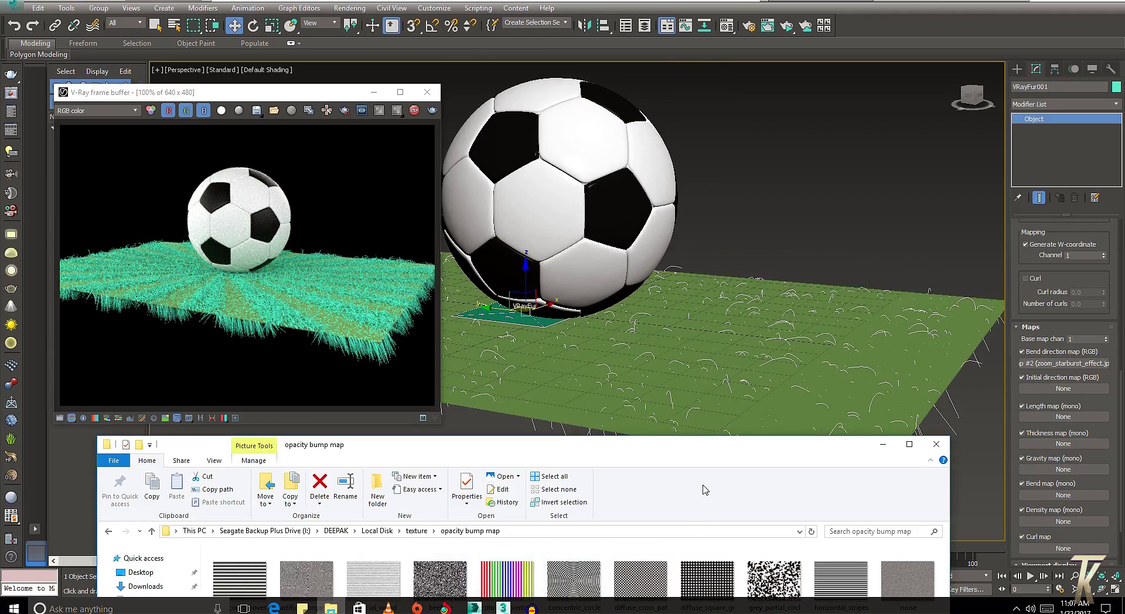
# - Try coloured_vertical_bars as the Bend direction map and view the grass from above
pyautogui.moveTo(681, 448); pyautogui.dragTo(577, 351)
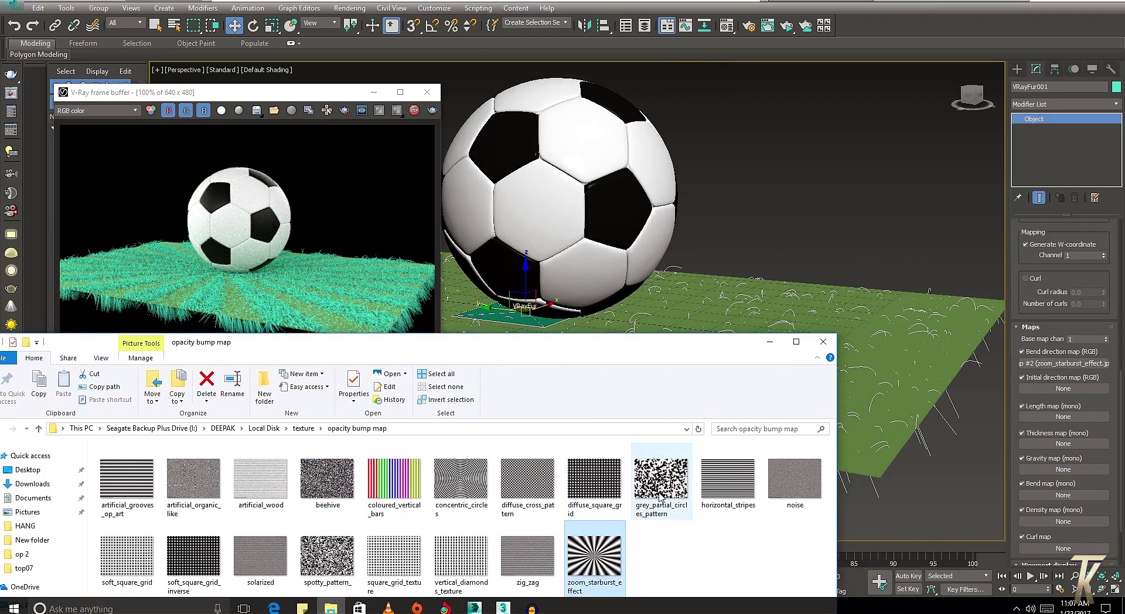
pyautogui.click(385, 500)
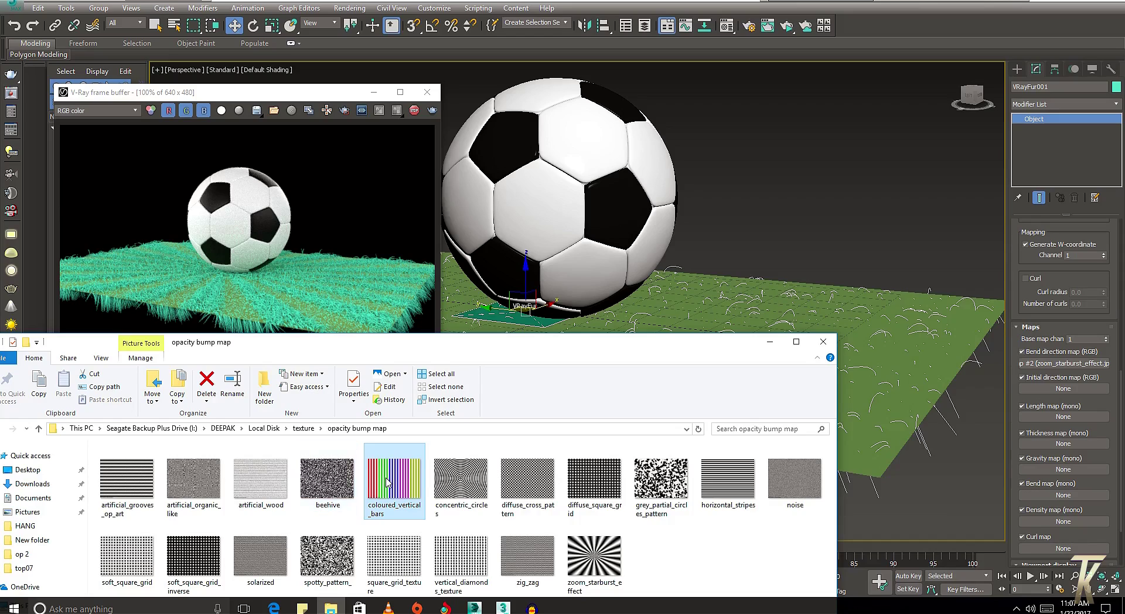
pyautogui.moveTo(392, 480)
pyautogui.mouseDown()
pyautogui.moveTo(1048, 383)
pyautogui.moveTo(1054, 363)
pyautogui.mouseUp()
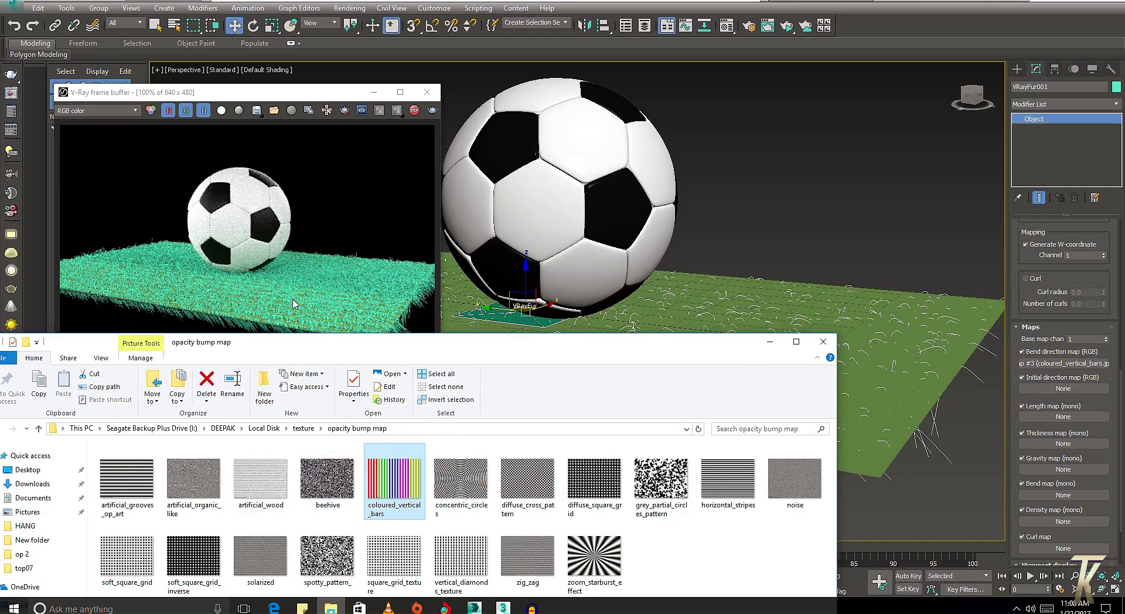
pyautogui.click(802, 300)
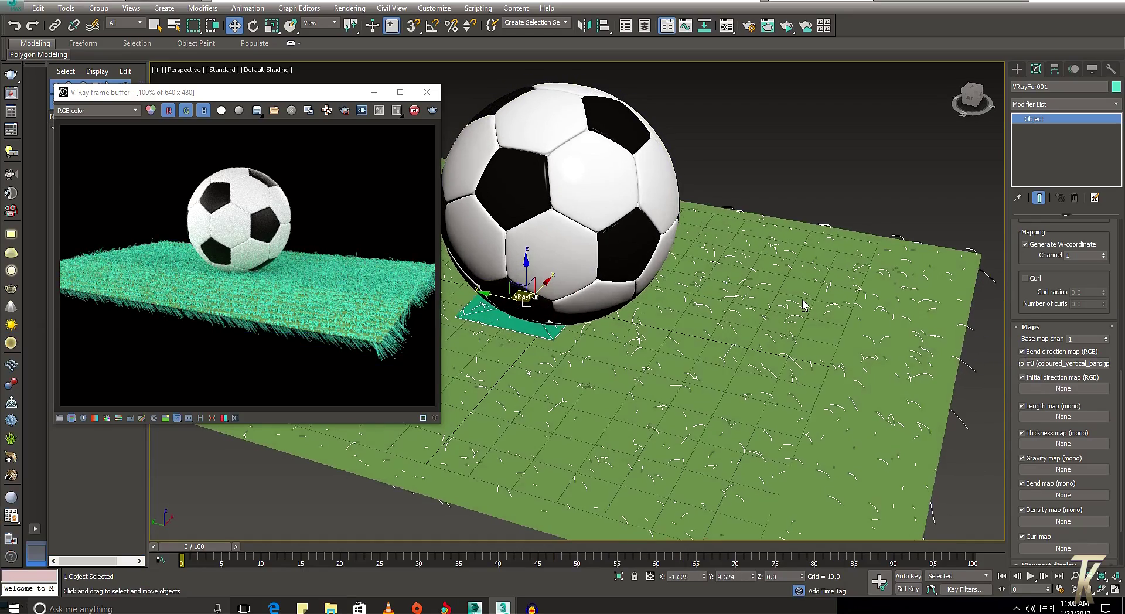
pyautogui.keyDown('alt'); pyautogui.moveTo(802, 300); pyautogui.dragTo(458, 293, button='middle'); pyautogui.keyUp('alt')
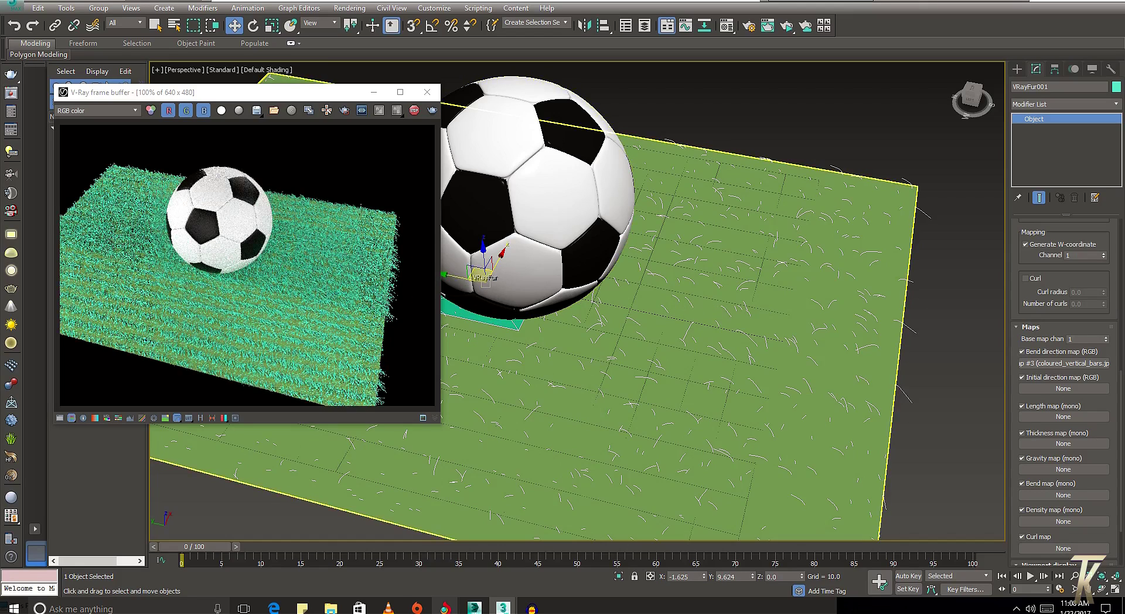
# - Swap the Bend direction map to concentric_circles
pyautogui.click(334, 609)
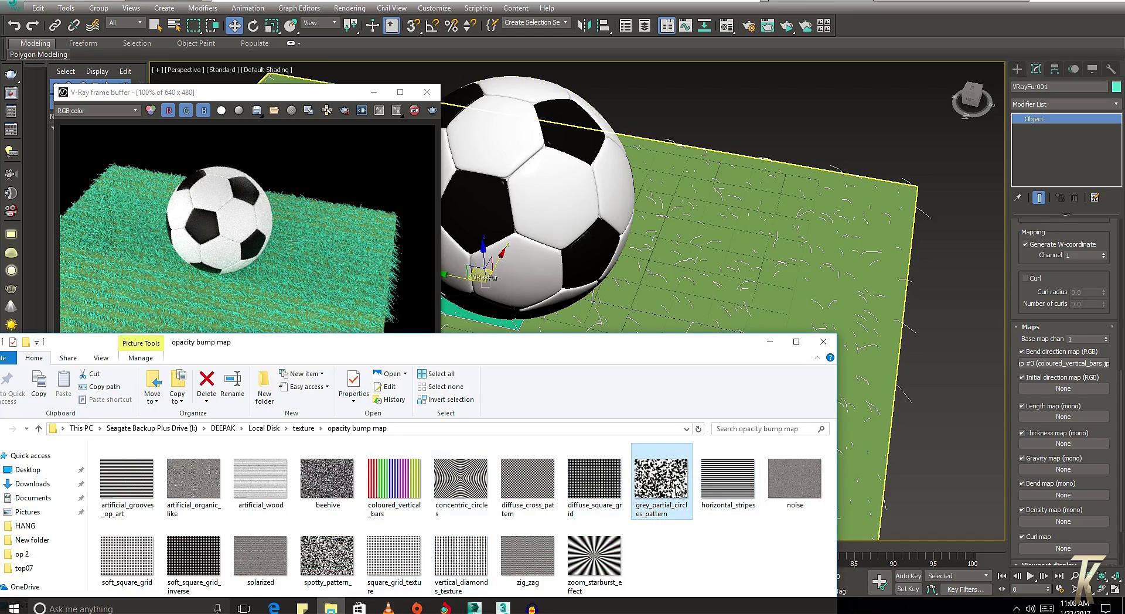
pyautogui.moveTo(1064, 359); pyautogui.dragTo(1064, 363)
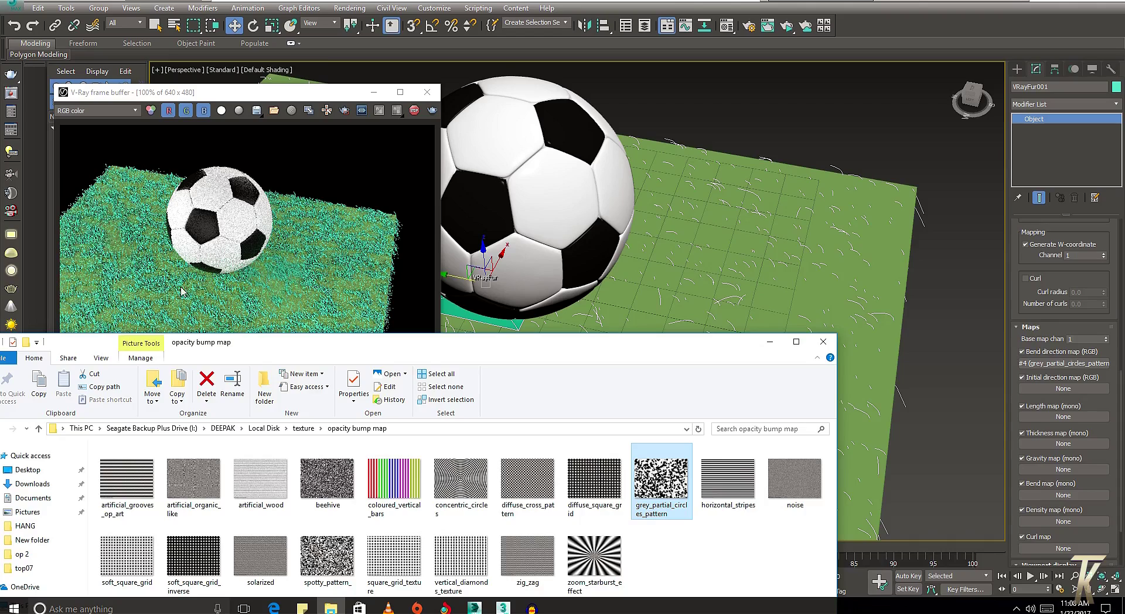
pyautogui.click(449, 513)
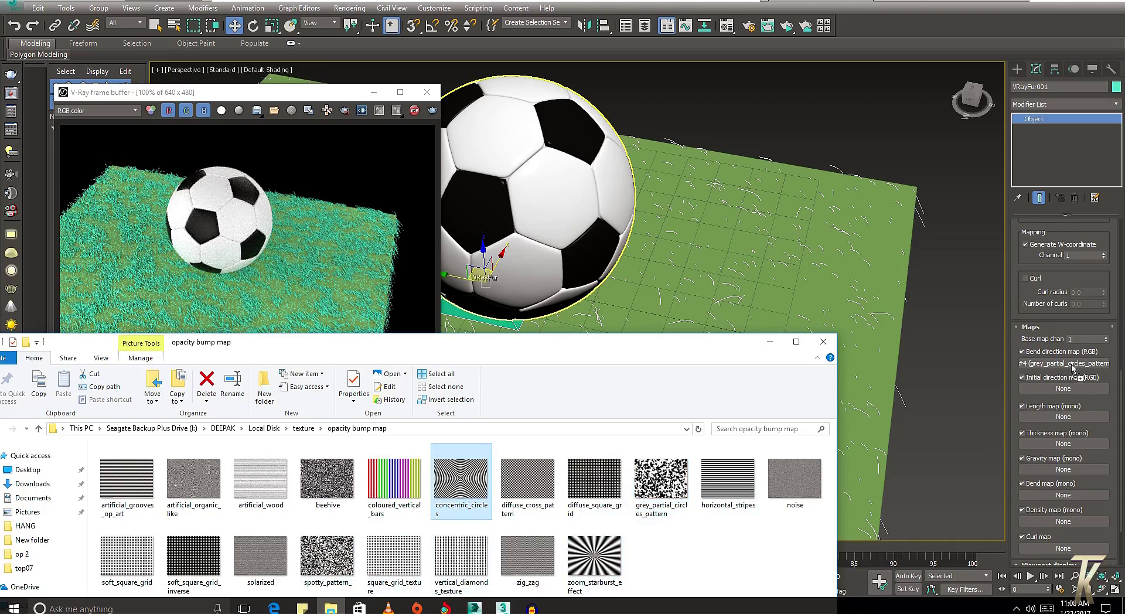
pyautogui.moveTo(1072, 366); pyautogui.dragTo(1072, 365)
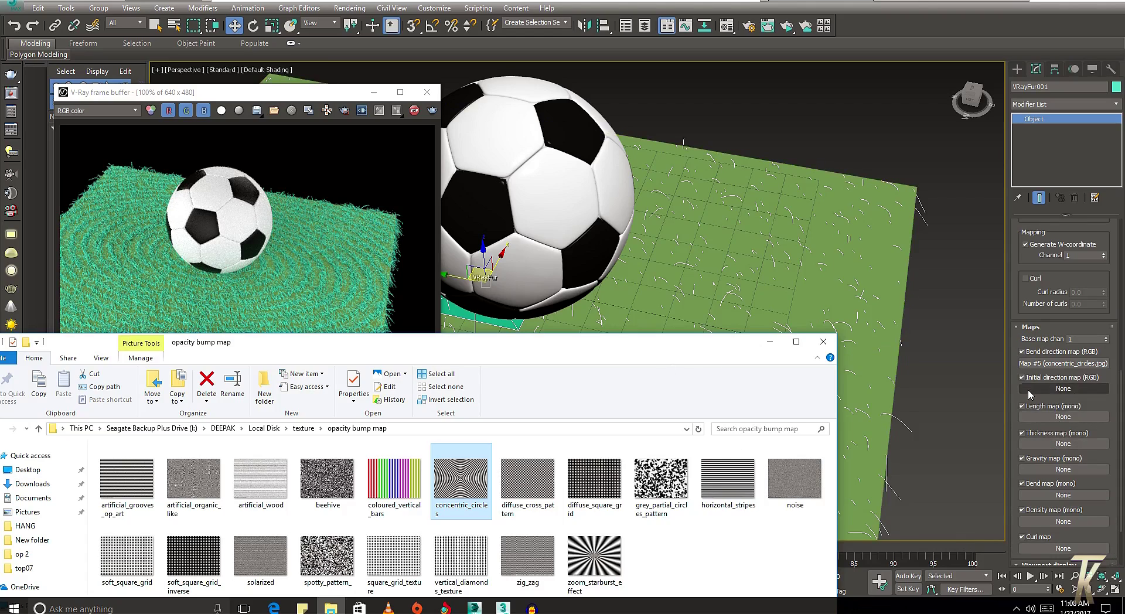
# - Use zoom_starburst_effect for thickness and grey_partial_circles_pattern as the initial direction map
pyautogui.click(594, 477)
pyautogui.click(599, 553)
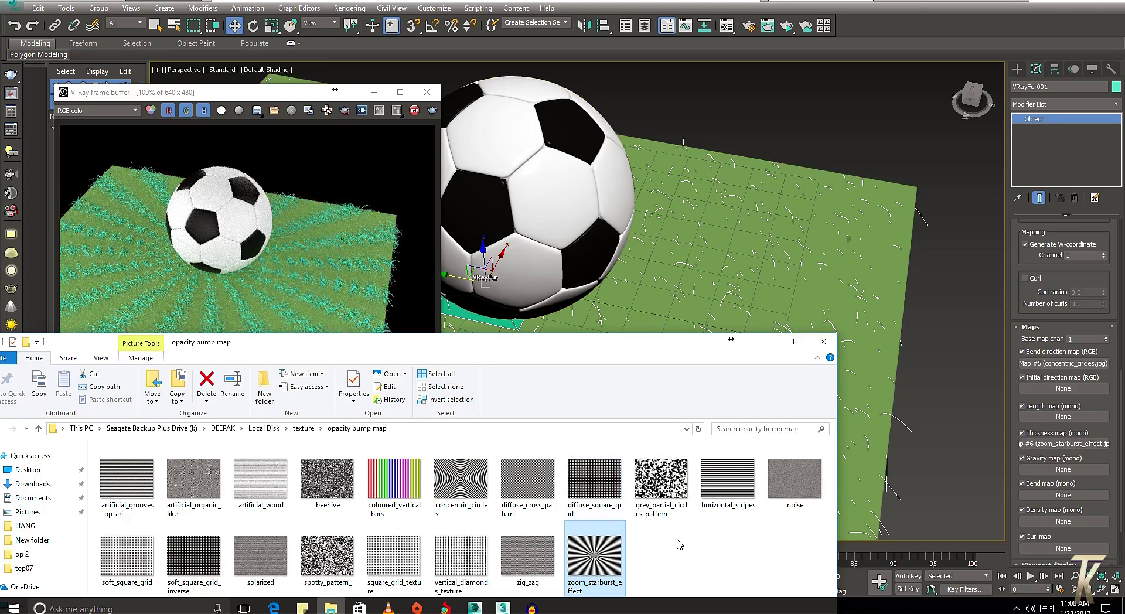
pyautogui.moveTo(667, 483); pyautogui.dragTo(891, 515)
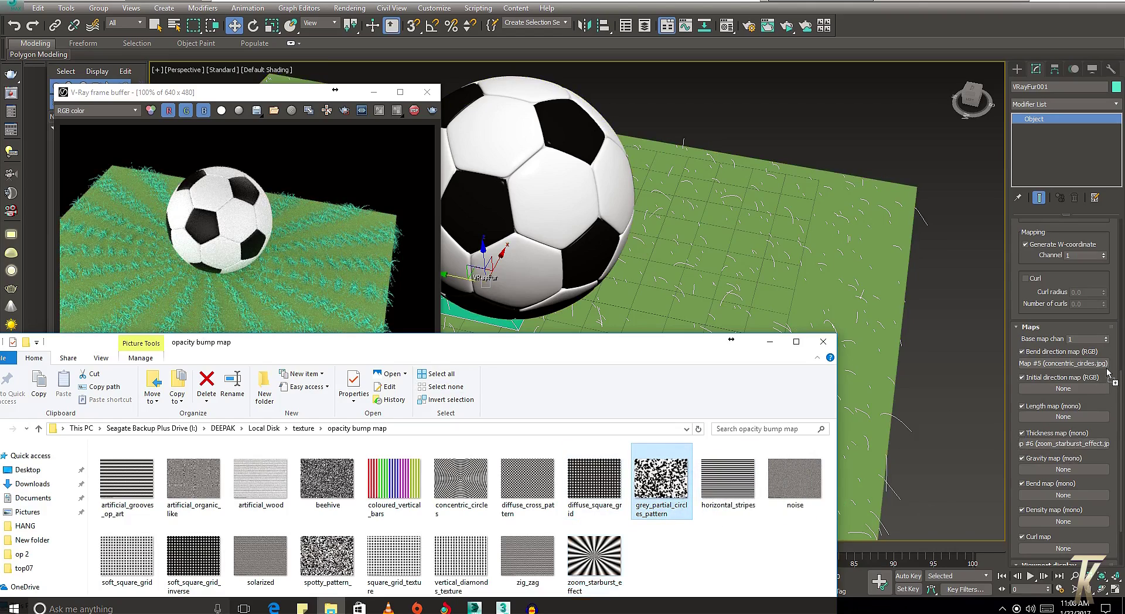
pyautogui.moveTo(1072, 391); pyautogui.dragTo(1071, 390)
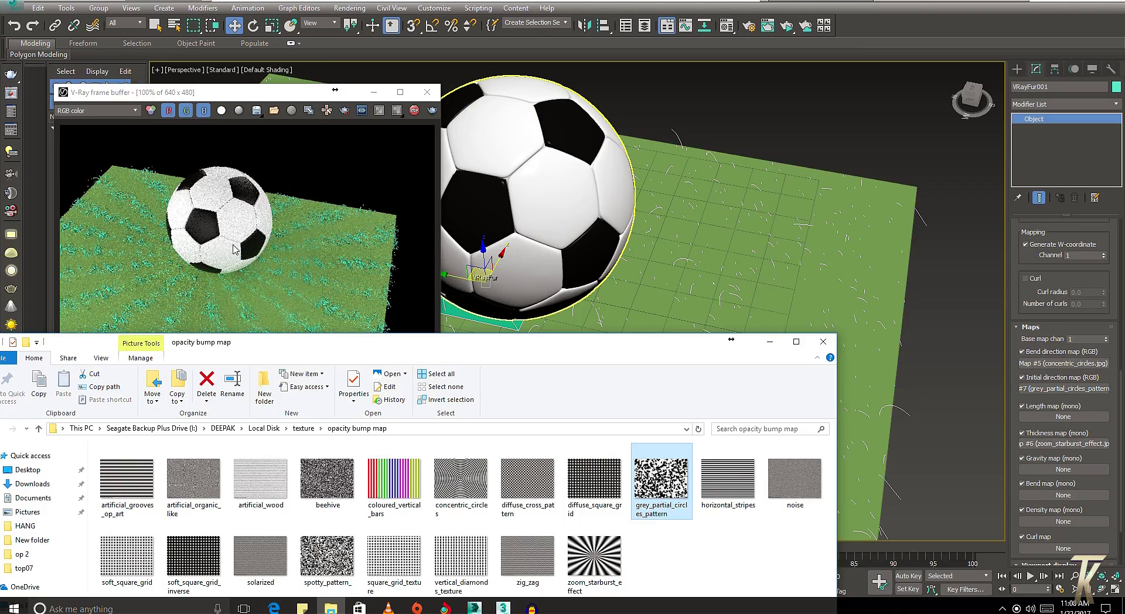
pyautogui.click(254, 238)
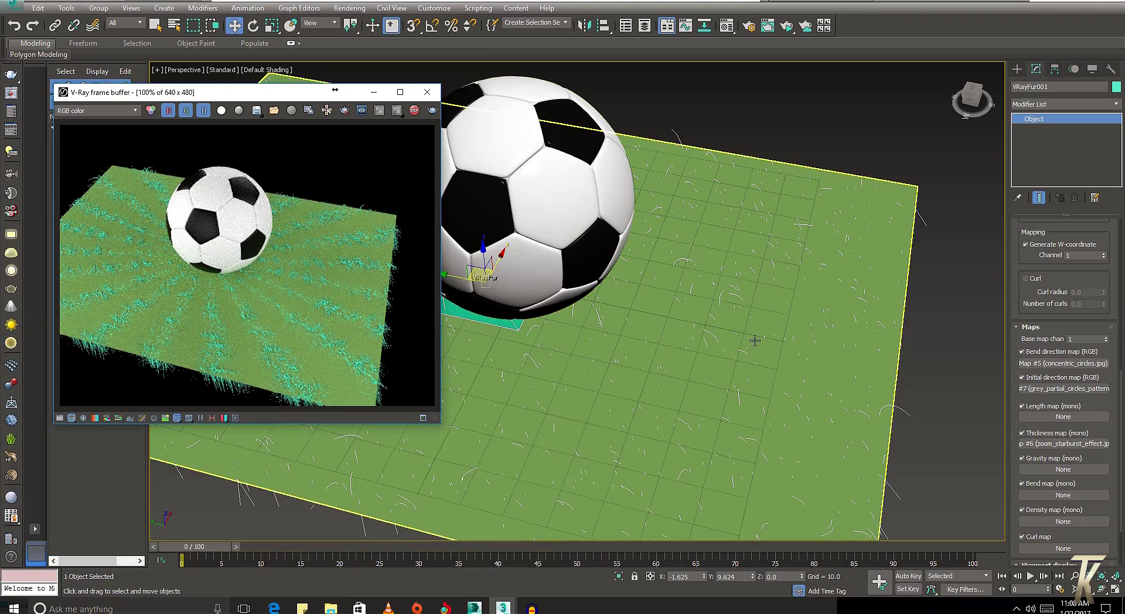
# - Clear the Bend direction map and zoom in low on the grass and ball
pyautogui.rightClick(1077, 449)
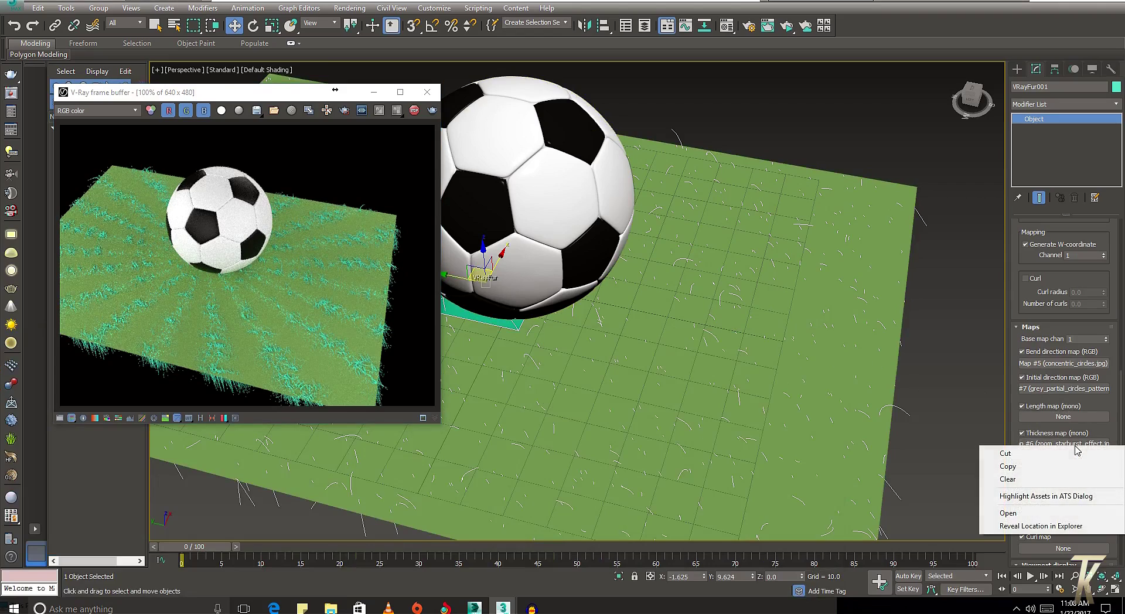
pyautogui.rightClick(1070, 365)
pyautogui.click(1018, 403)
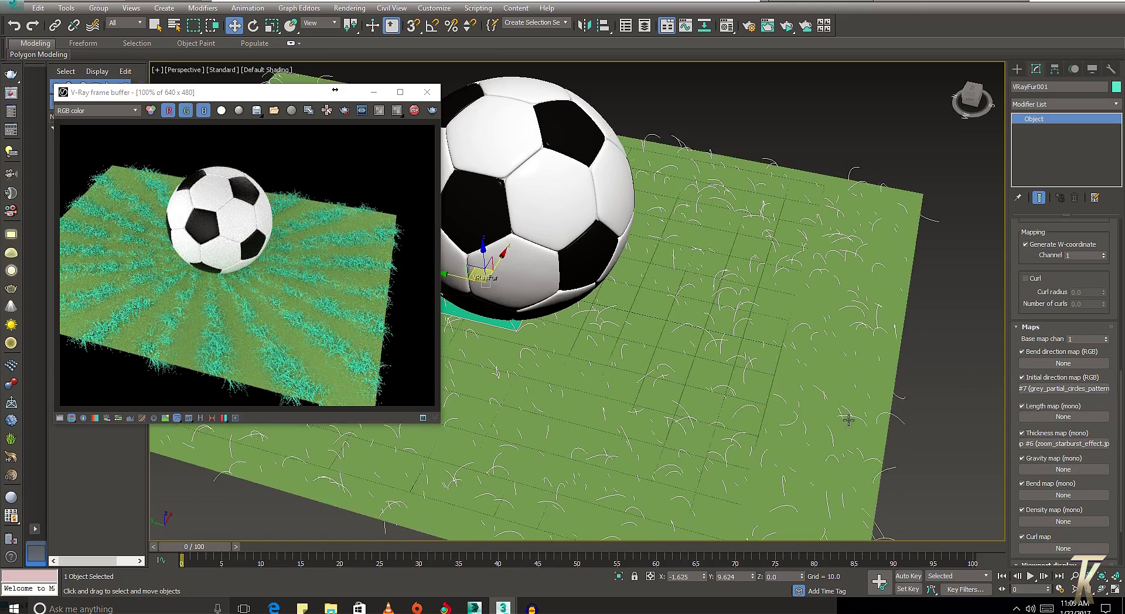
pyautogui.moveTo(770, 354)
pyautogui.keyDown('alt'); pyautogui.mouseDown(button='middle')
pyautogui.moveTo(761, 398)
pyautogui.moveTo(627, 318)
pyautogui.mouseUp(button='middle'); pyautogui.keyUp('alt')
pyautogui.scroll(3, 756, 422)
pyautogui.scroll(3, 662, 341)
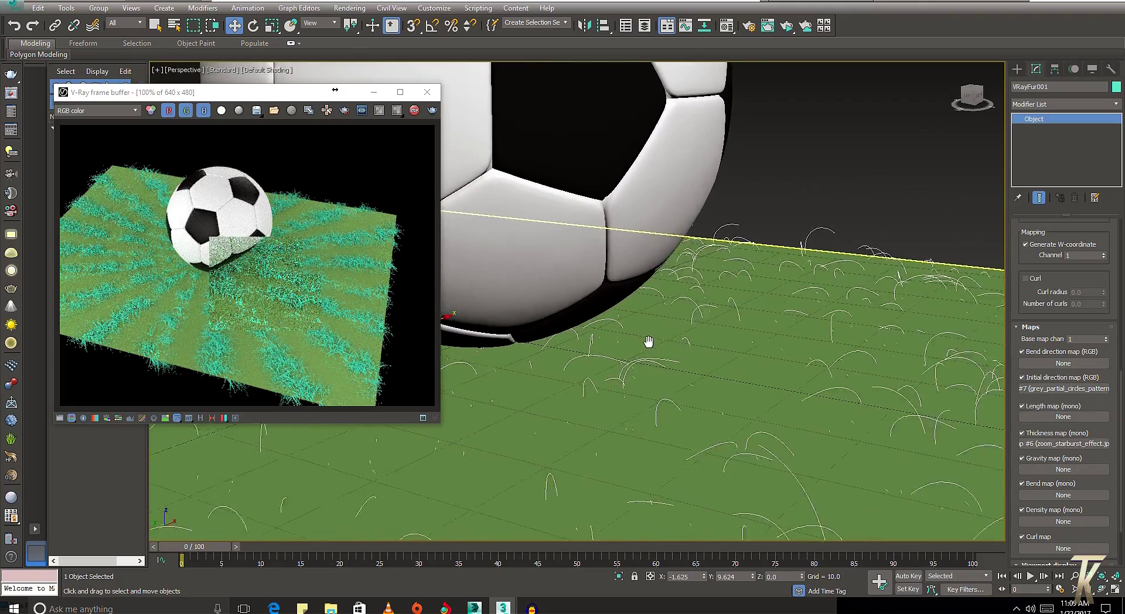
pyautogui.keyDown('alt'); pyautogui.moveTo(662, 341); pyautogui.dragTo(635, 326, button='middle'); pyautogui.keyUp('alt')
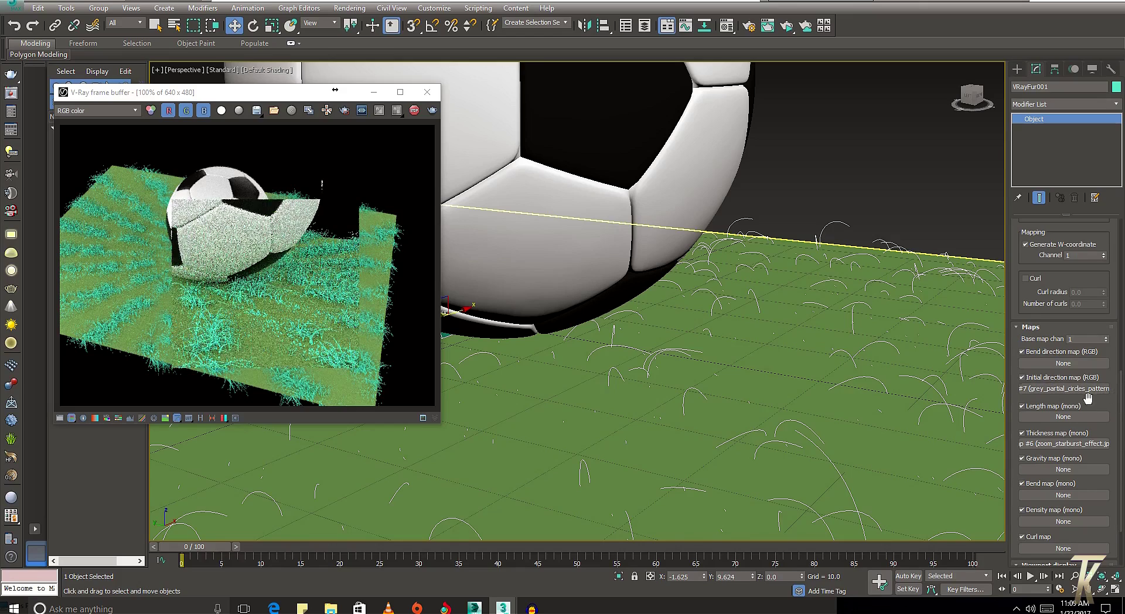
# - Clear the Thickness map and view the ball from a new angle
pyautogui.rightClick(1063, 443)
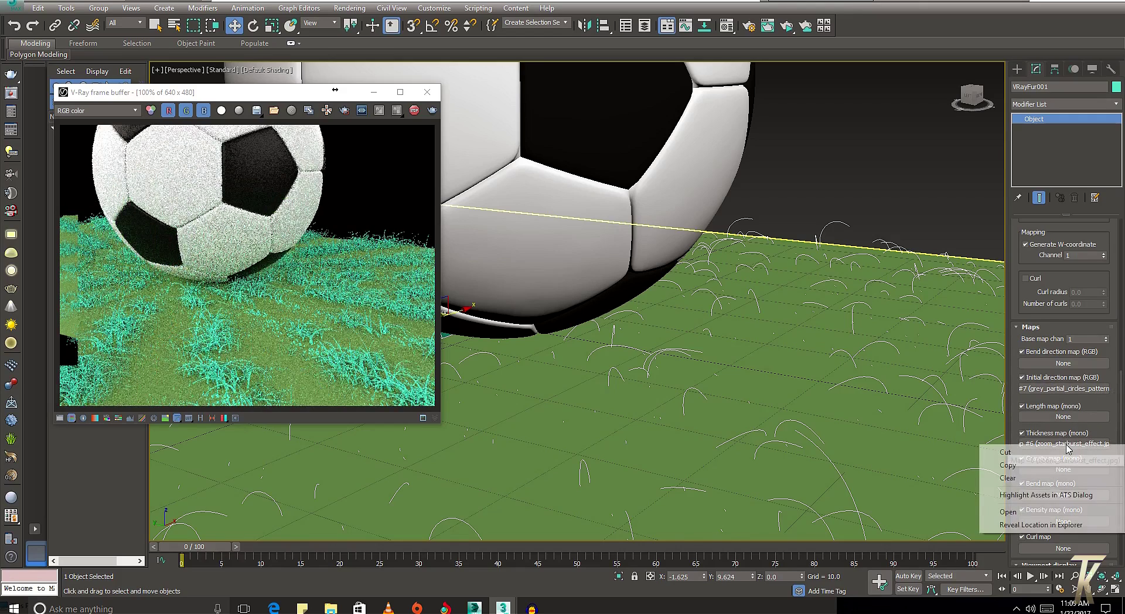
pyautogui.click(1022, 477)
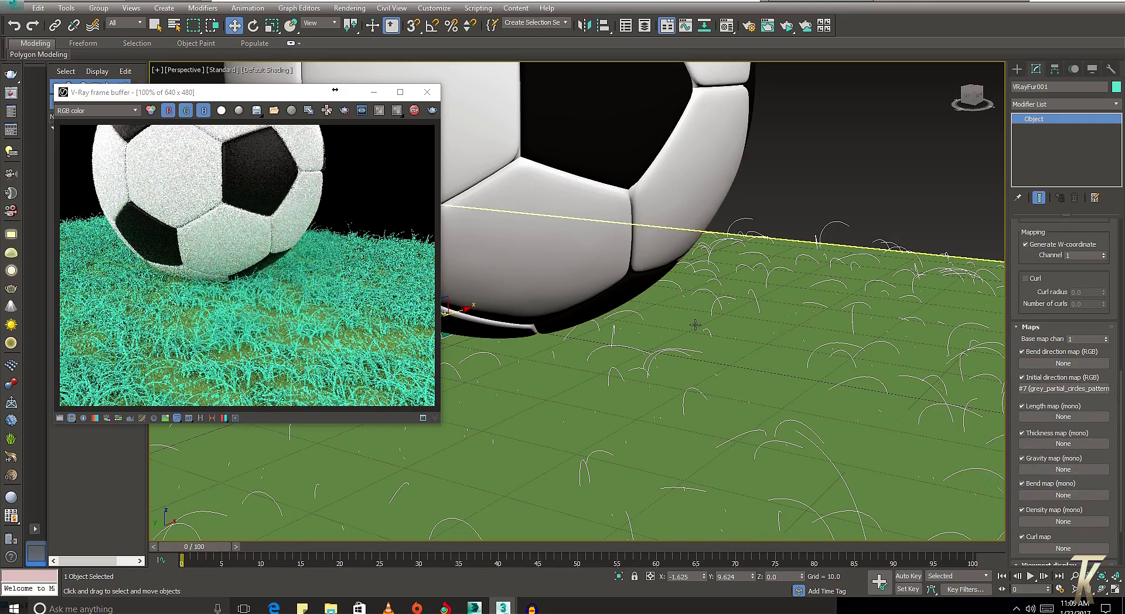
pyautogui.keyDown('alt'); pyautogui.moveTo(668, 276); pyautogui.dragTo(721, 281, button='middle'); pyautogui.keyUp('alt')
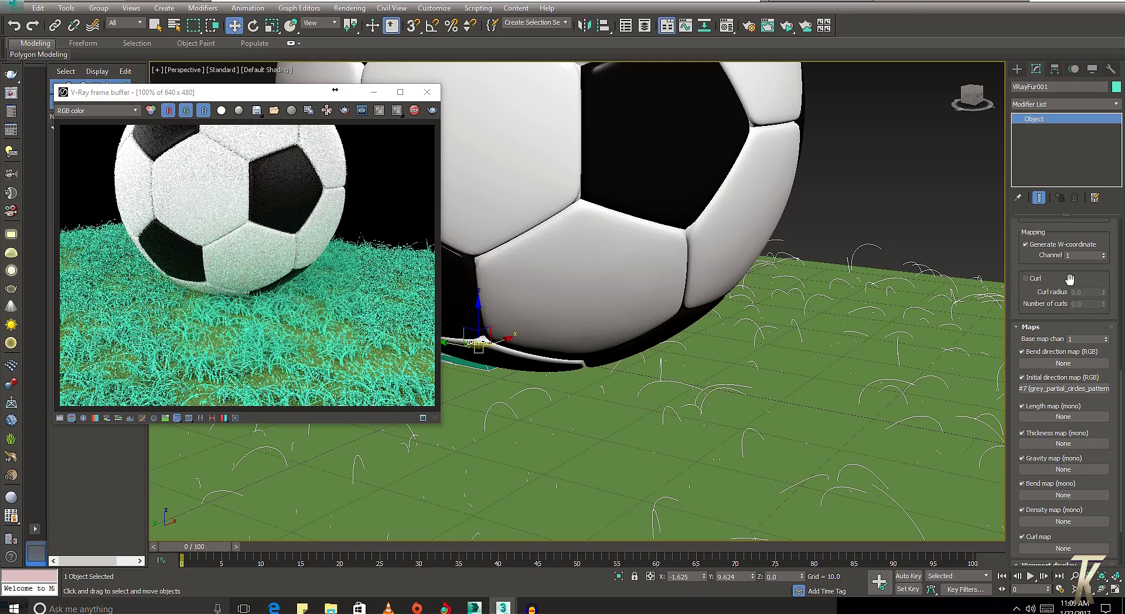
pyautogui.scroll(3, 1107, 343)
pyautogui.scroll(2, 1108, 328)
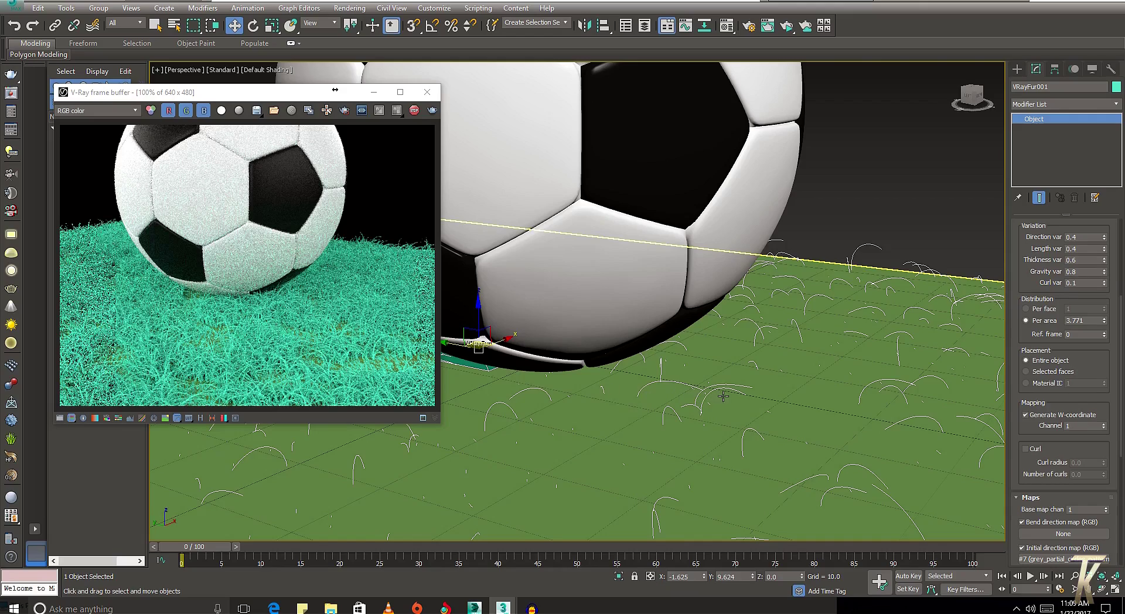
pyautogui.scroll(-2, 702, 352)
pyautogui.scroll(-2, 720, 374)
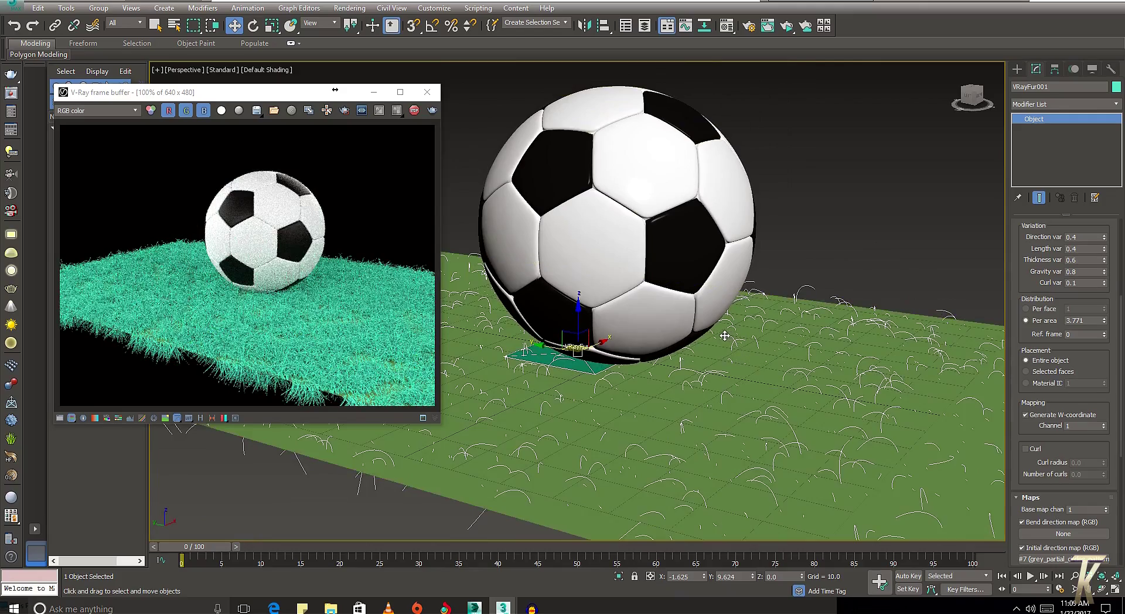
pyautogui.scroll(4, 682, 334)
pyautogui.scroll(3, 678, 331)
pyautogui.moveTo(635, 352)
pyautogui.mouseDown(button='middle')
pyautogui.moveTo(622, 317)
pyautogui.moveTo(620, 357)
pyautogui.moveTo(590, 327)
pyautogui.moveTo(603, 335)
pyautogui.moveTo(581, 331)
pyautogui.mouseUp(button='middle')
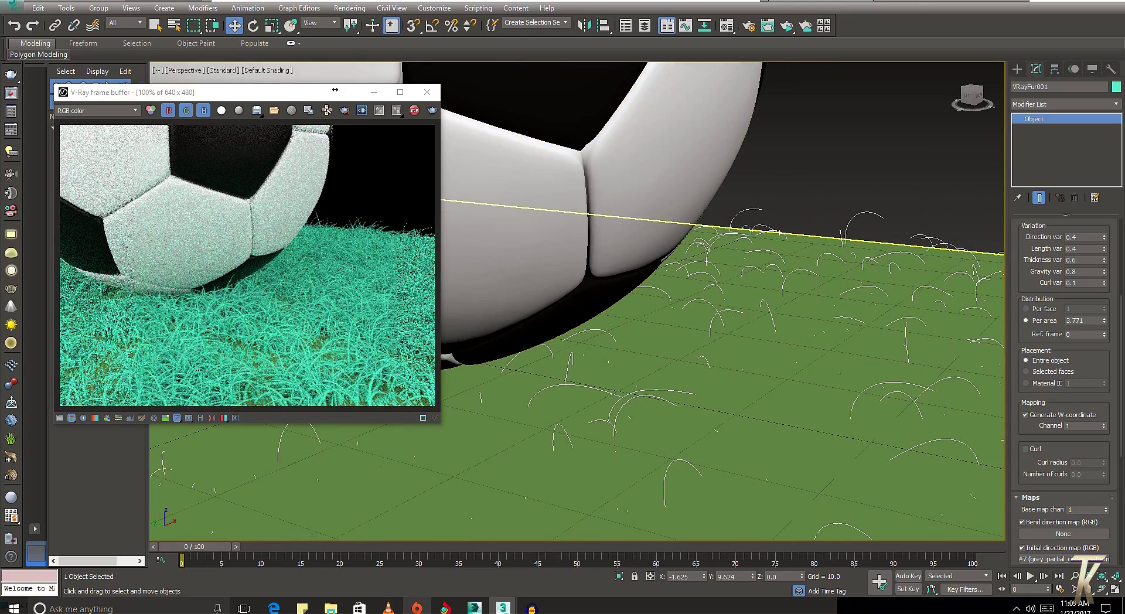
# - Open the grass texture folder and pick the grass-free-texture image
pyautogui.click(331, 610)
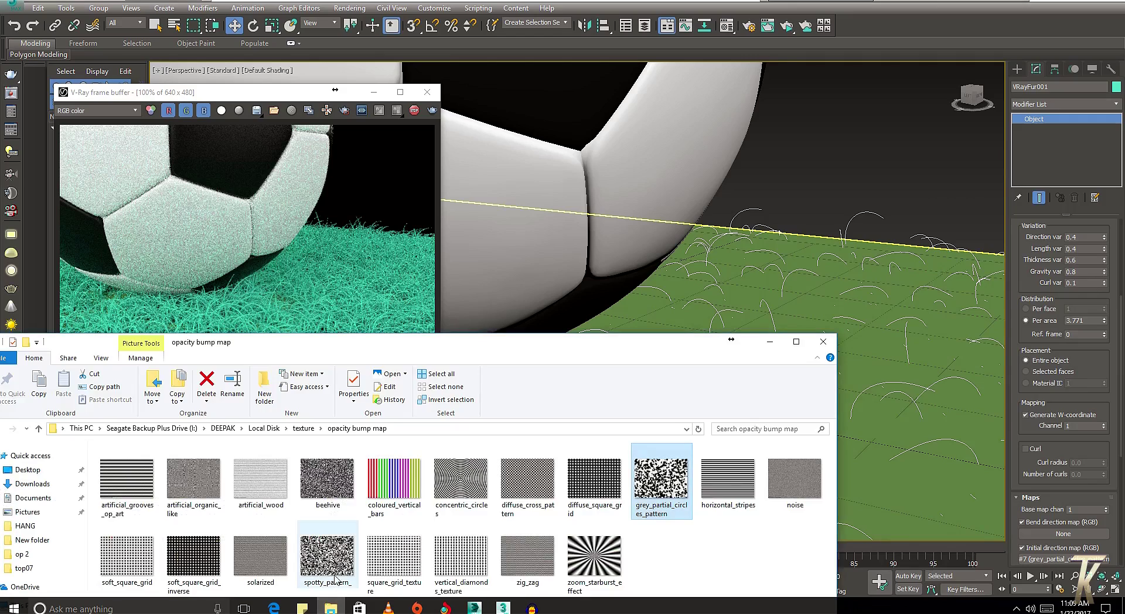
pyautogui.moveTo(400, 335); pyautogui.dragTo(573, 209)
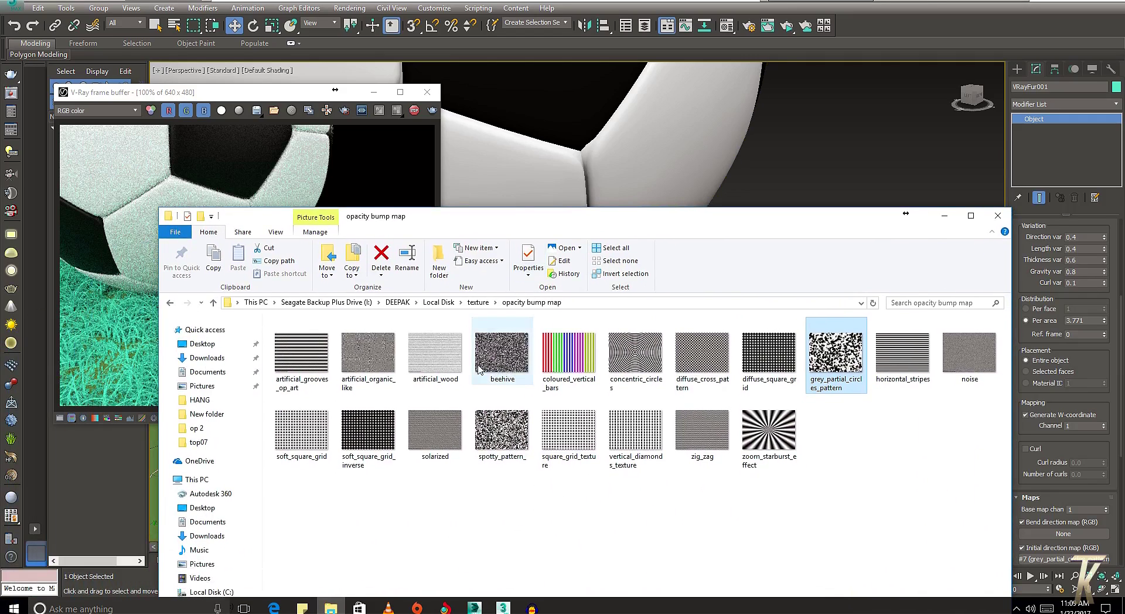
pyautogui.click(470, 302)
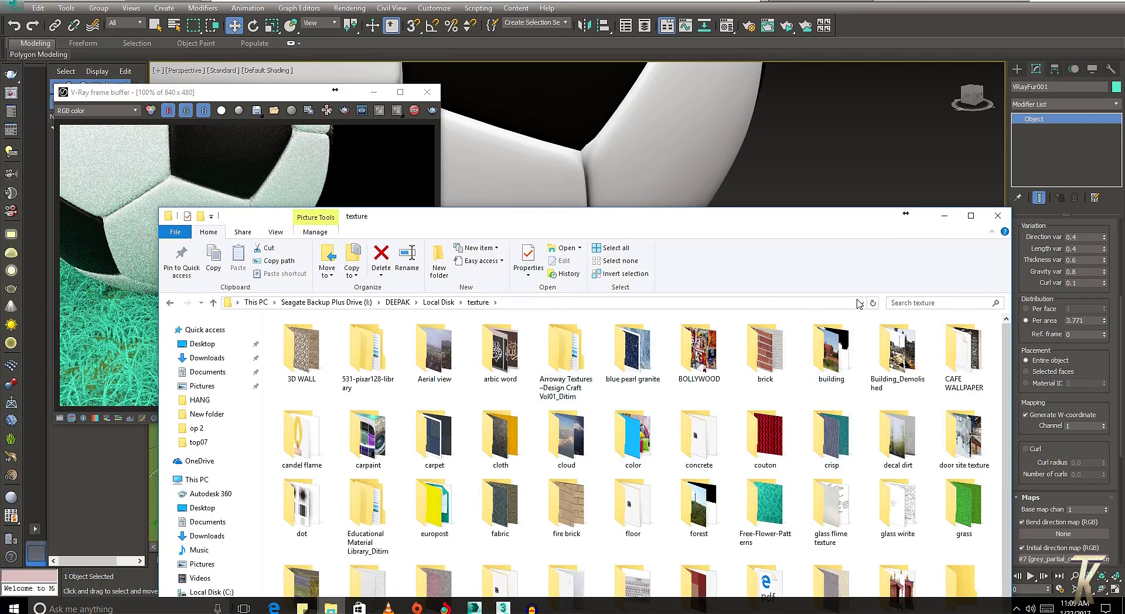
pyautogui.doubleClick(966, 509)
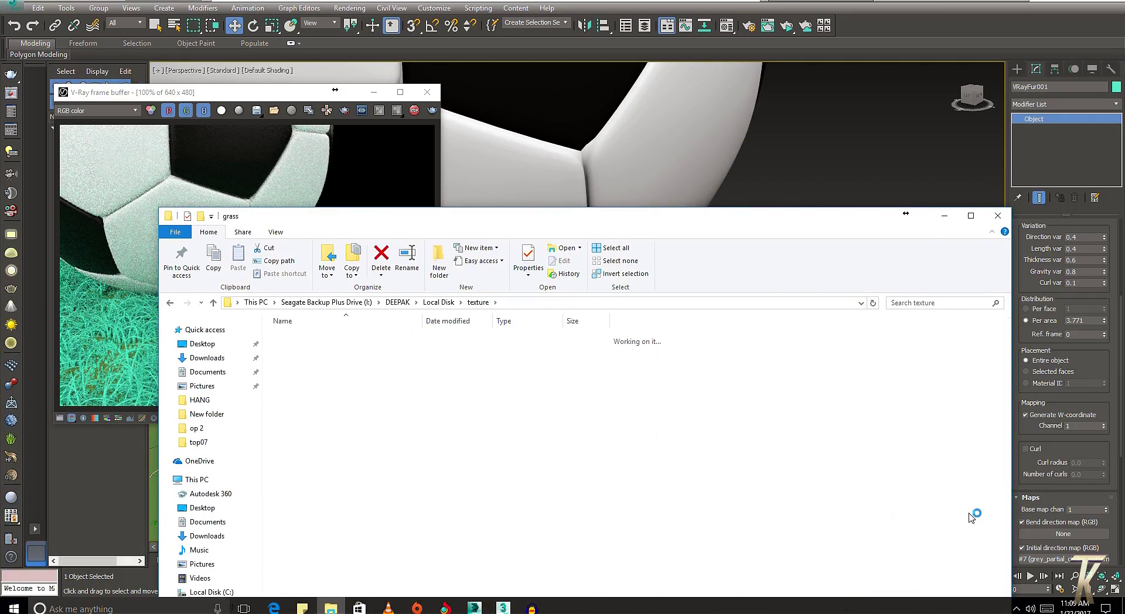
pyautogui.click(493, 358)
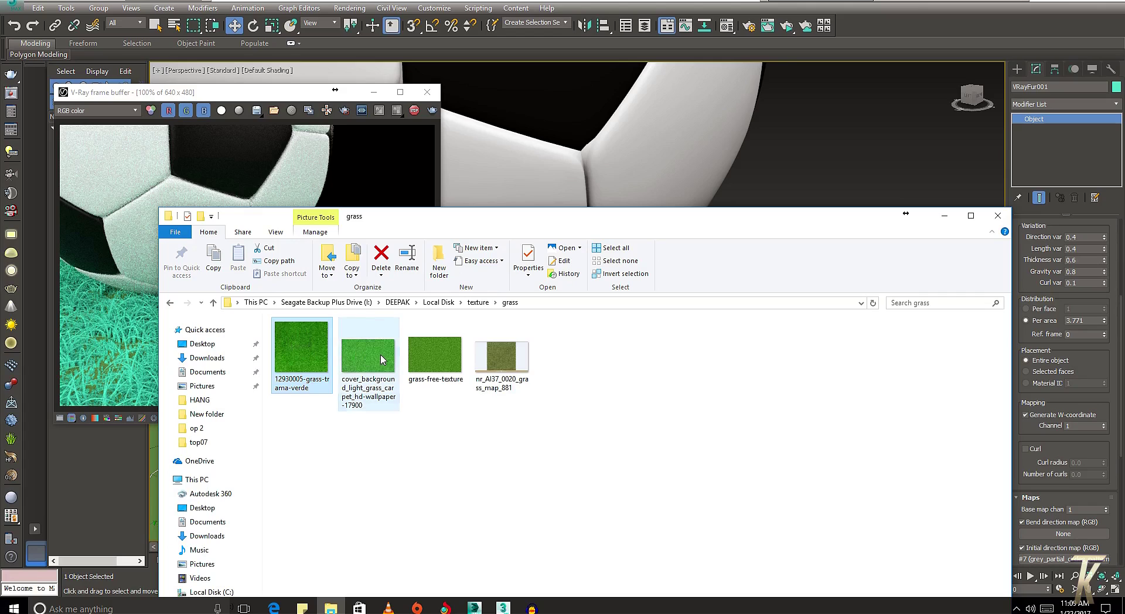
pyautogui.click(460, 355)
# - Drop grass-free-texture onto the light green sample material in the Material Editor
pyautogui.click(592, 202)
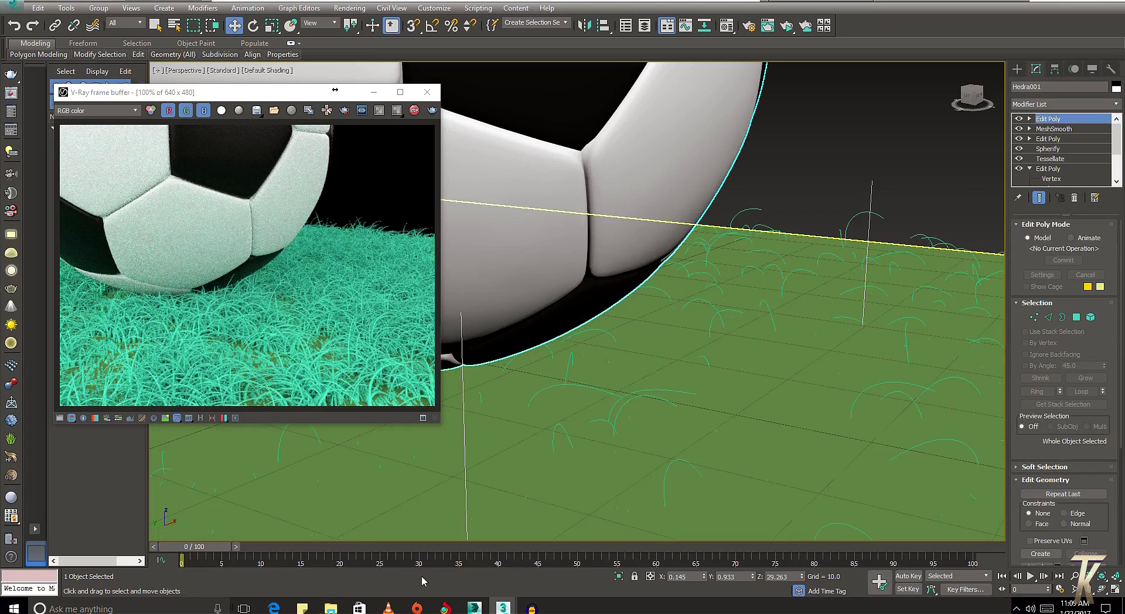
pyautogui.click(726, 26)
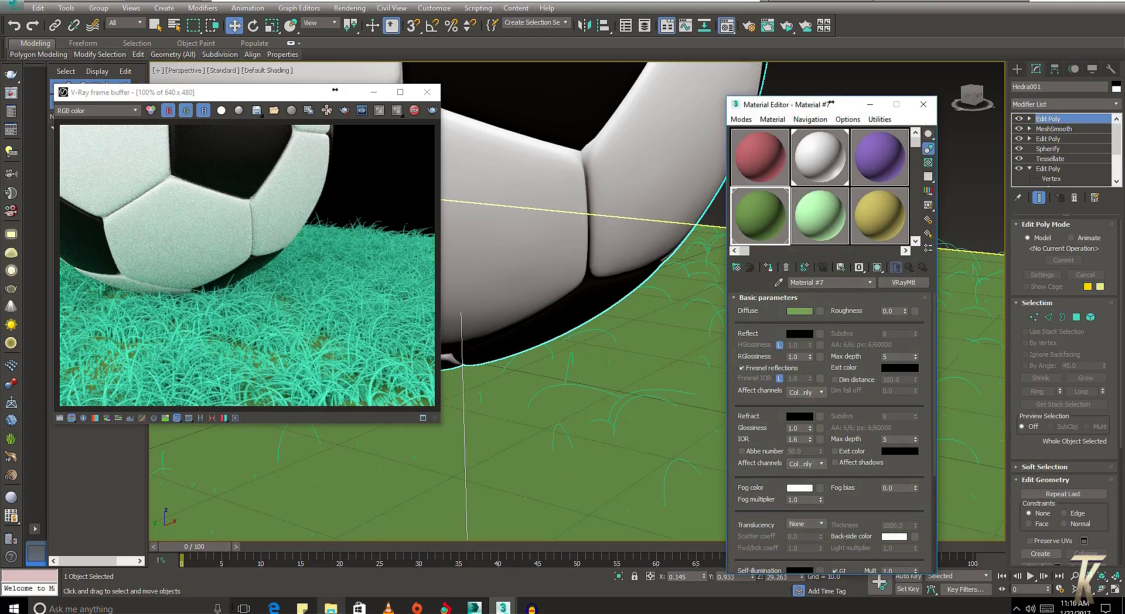
pyautogui.click(831, 218)
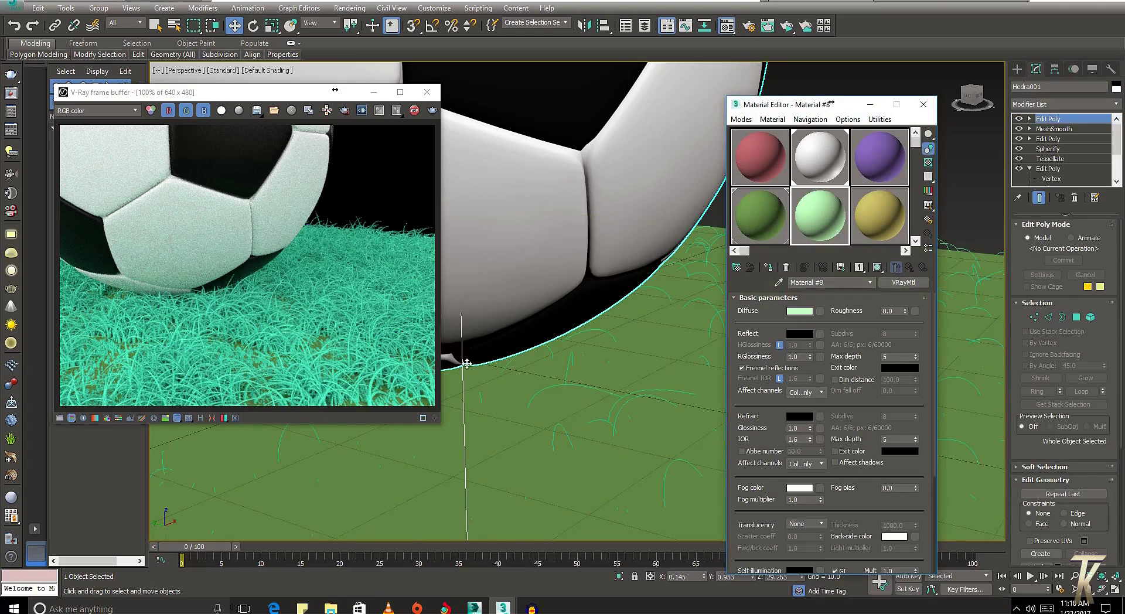
pyautogui.click(331, 608)
pyautogui.moveTo(441, 358); pyautogui.dragTo(845, 201)
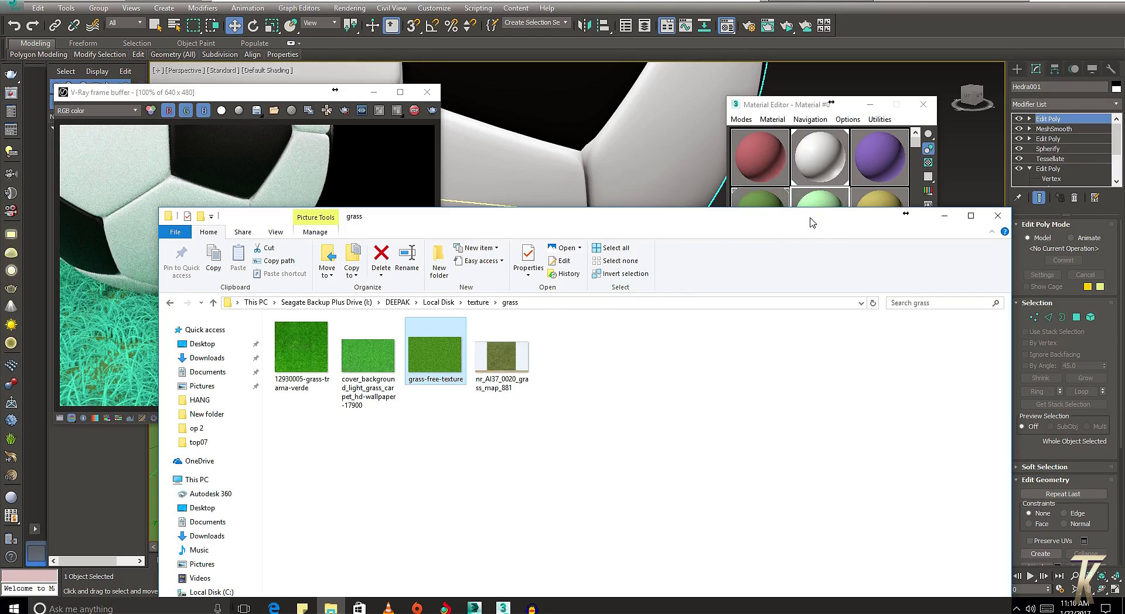
pyautogui.moveTo(810, 212); pyautogui.dragTo(811, 376)
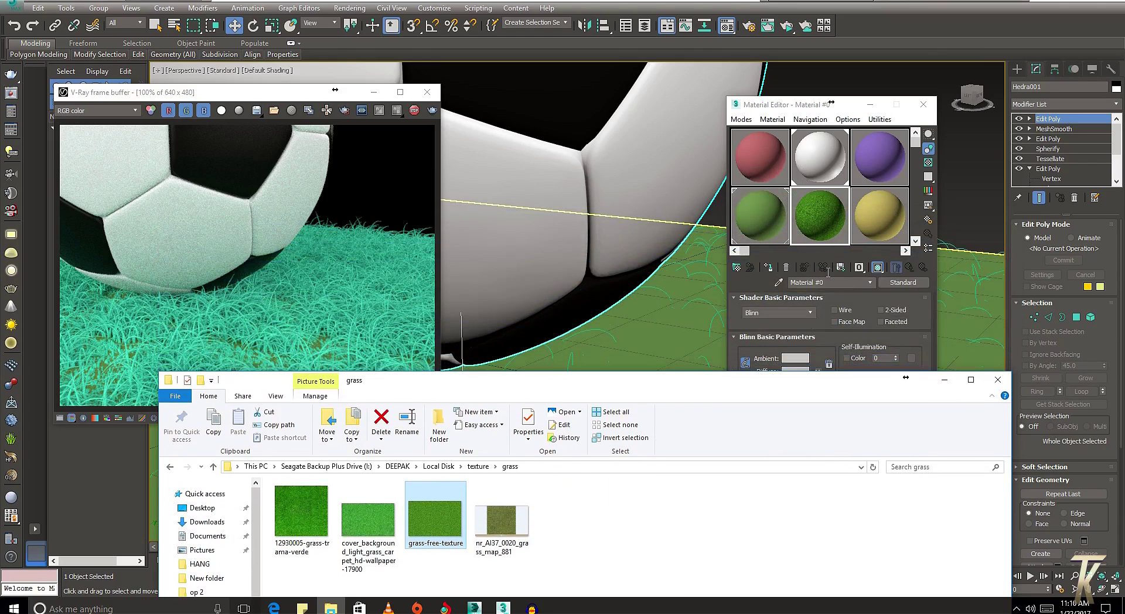
pyautogui.click(836, 229)
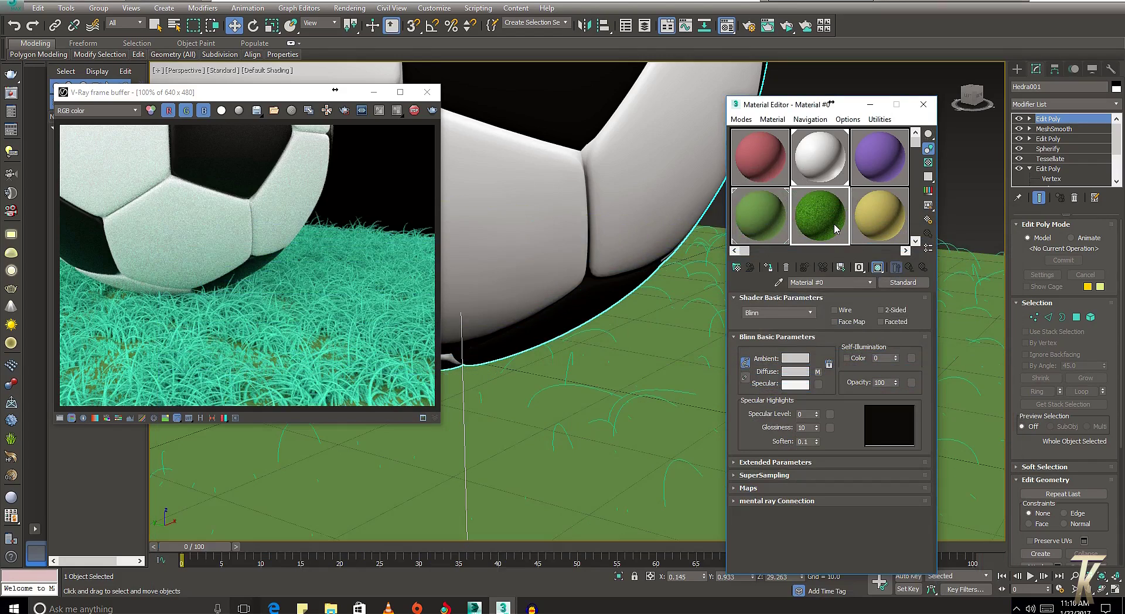
# - Copy the grass diffuse map and paste a copy into Material #9's Diffuse slot
pyautogui.rightClick(818, 373)
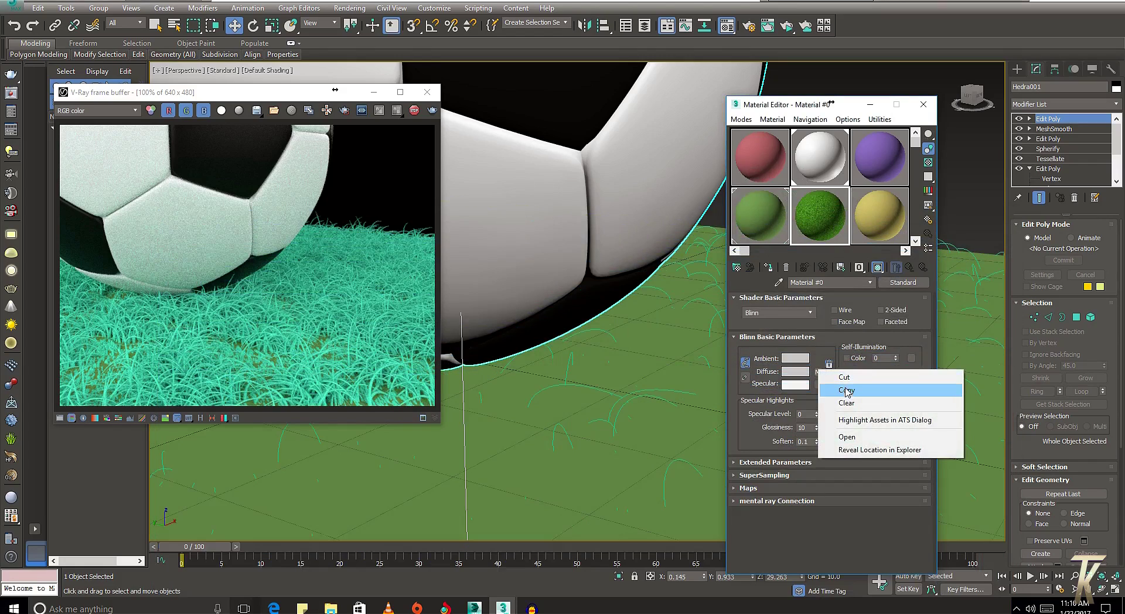
pyautogui.click(849, 391)
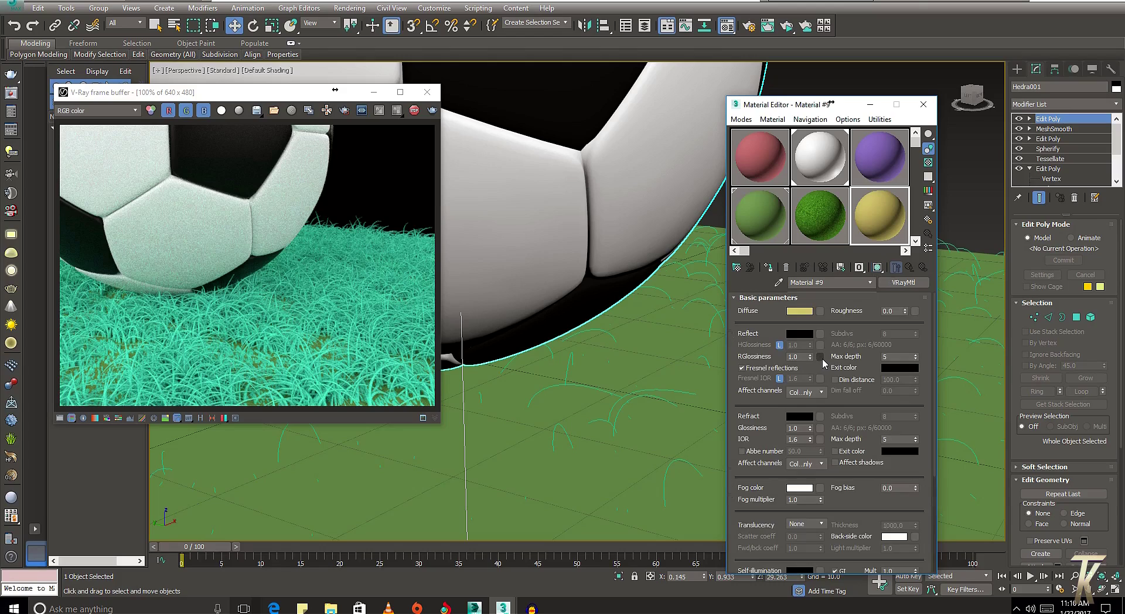
pyautogui.rightClick(822, 314)
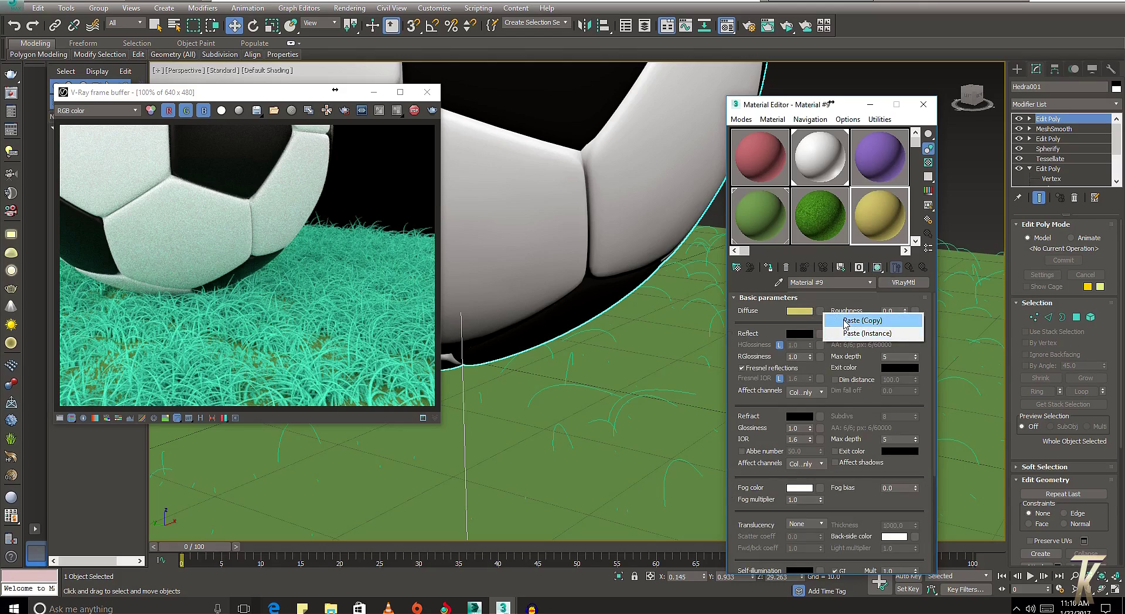
pyautogui.click(845, 320)
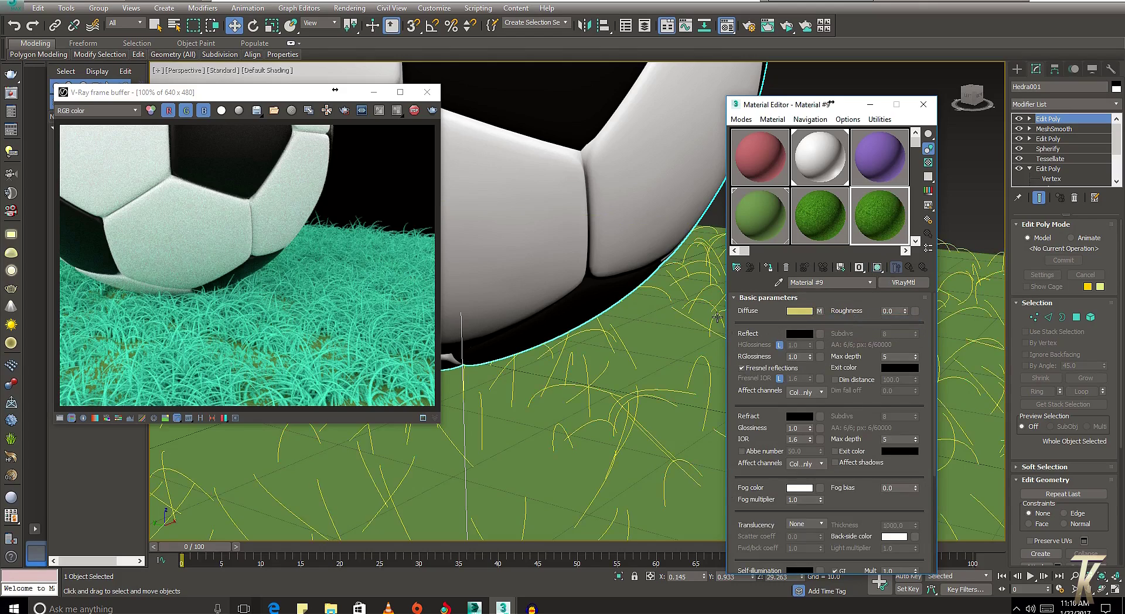
pyautogui.click(704, 248)
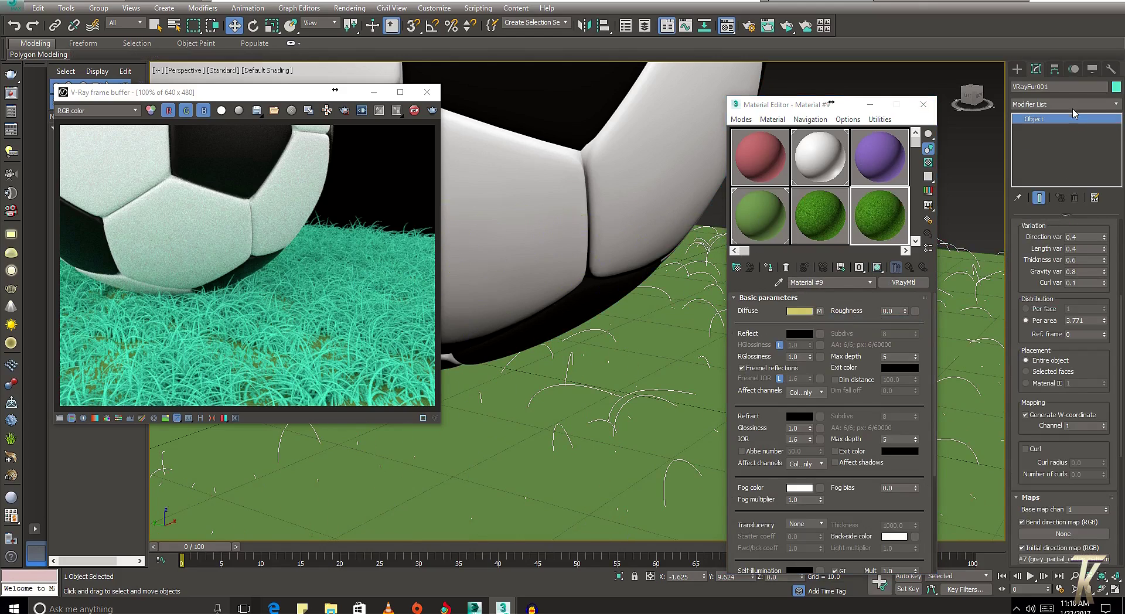
# - Assign the grass material to the fur, start ActiveShade, and give the ground plane Material #9
pyautogui.click(769, 268)
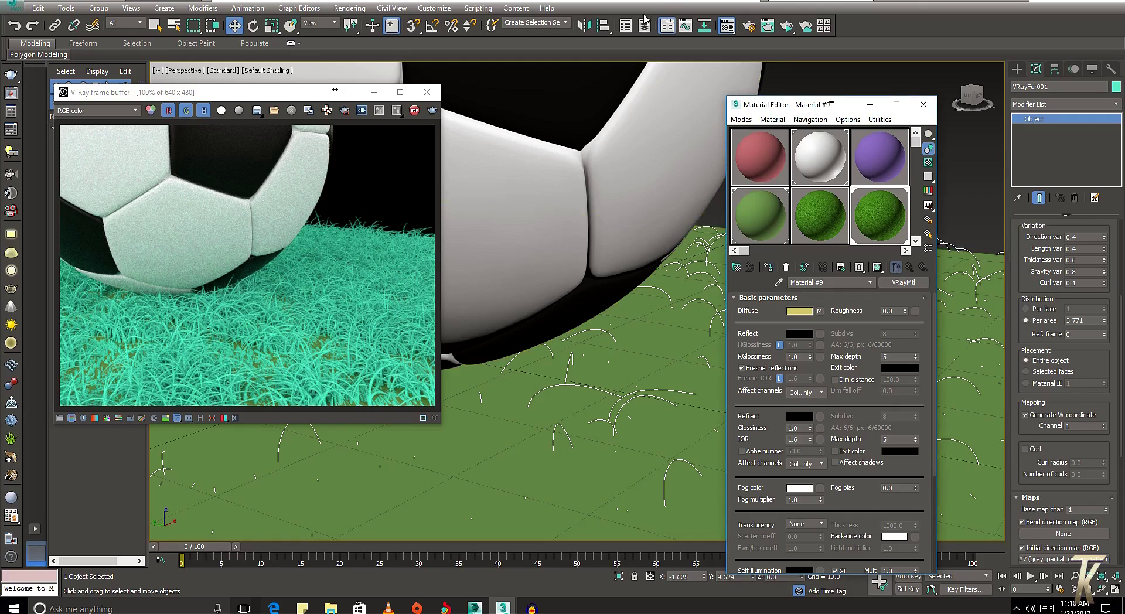
pyautogui.click(783, 28)
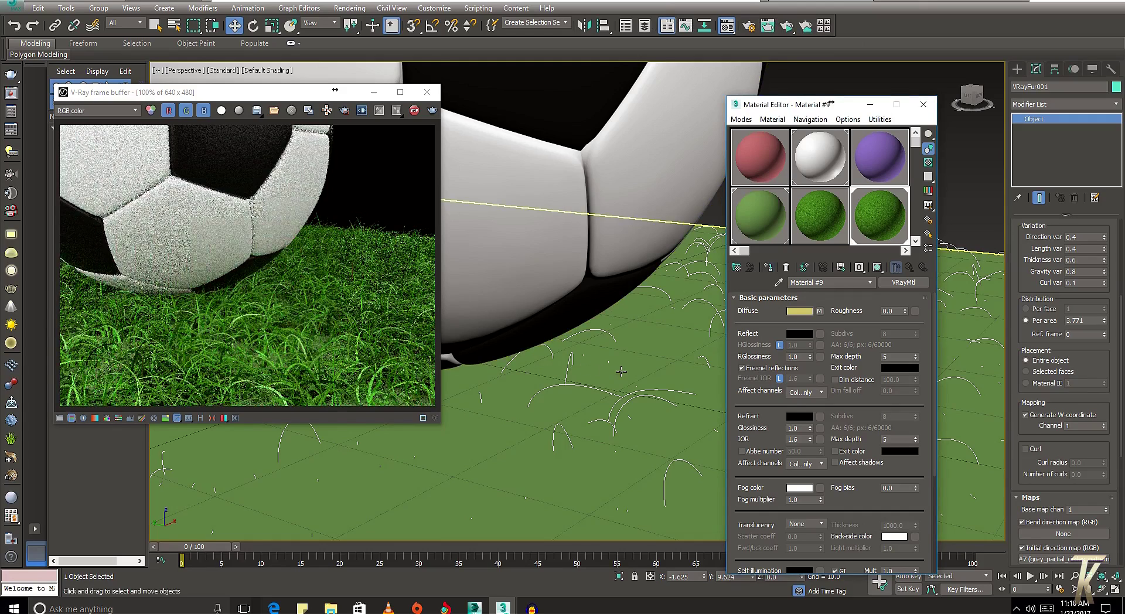
pyautogui.click(640, 359)
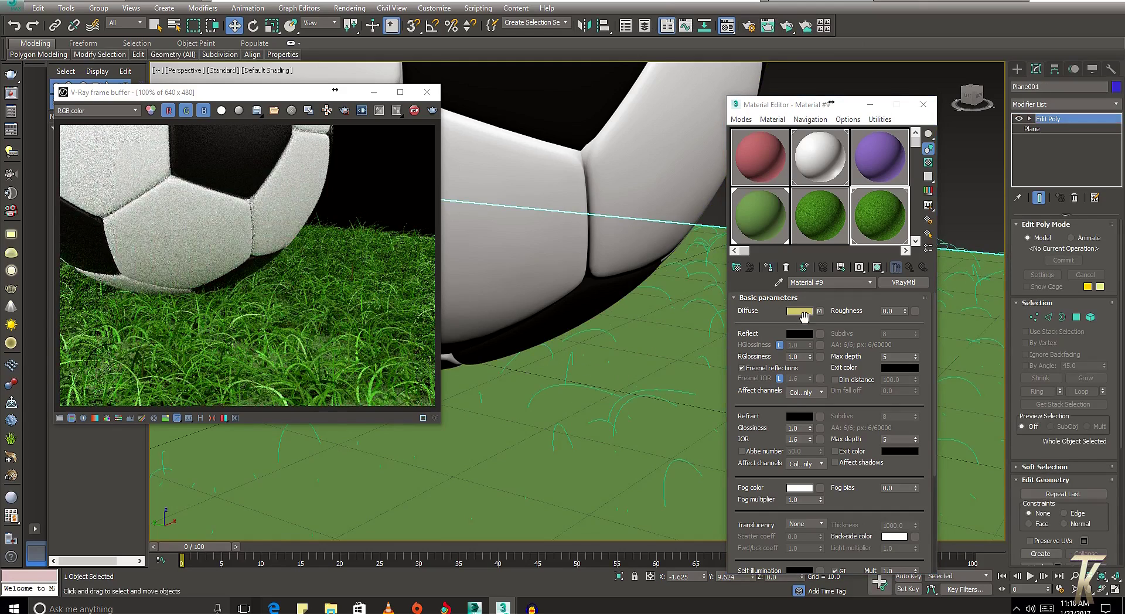
pyautogui.click(774, 267)
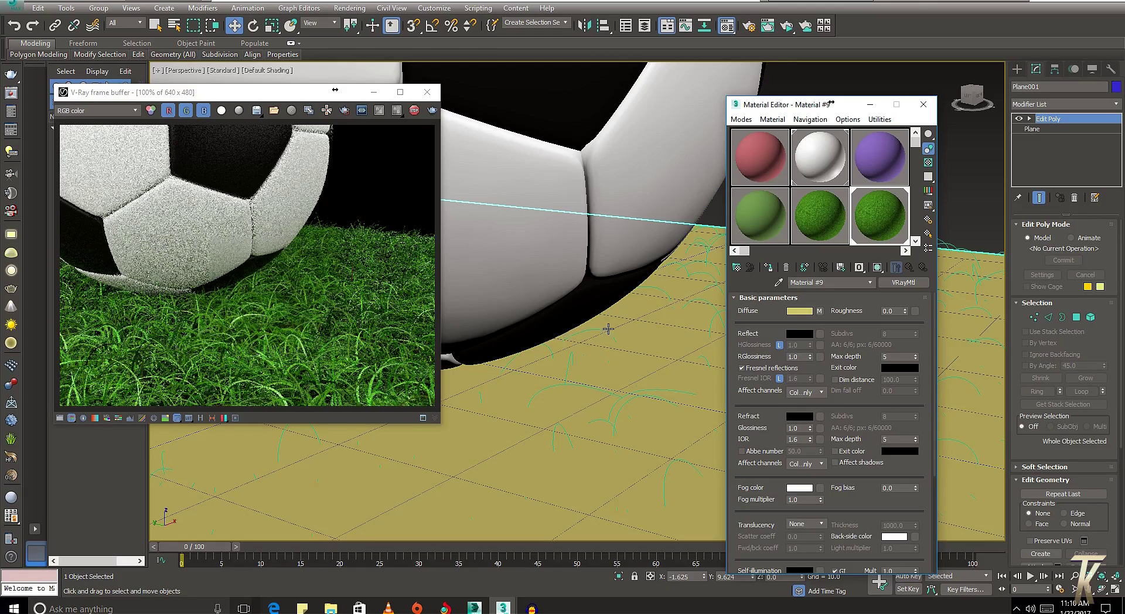
# - Zoom and pan around the soccer ball to inspect the grass render at its base
pyautogui.scroll(-2, 622, 303)
pyautogui.scroll(-2, 622, 311)
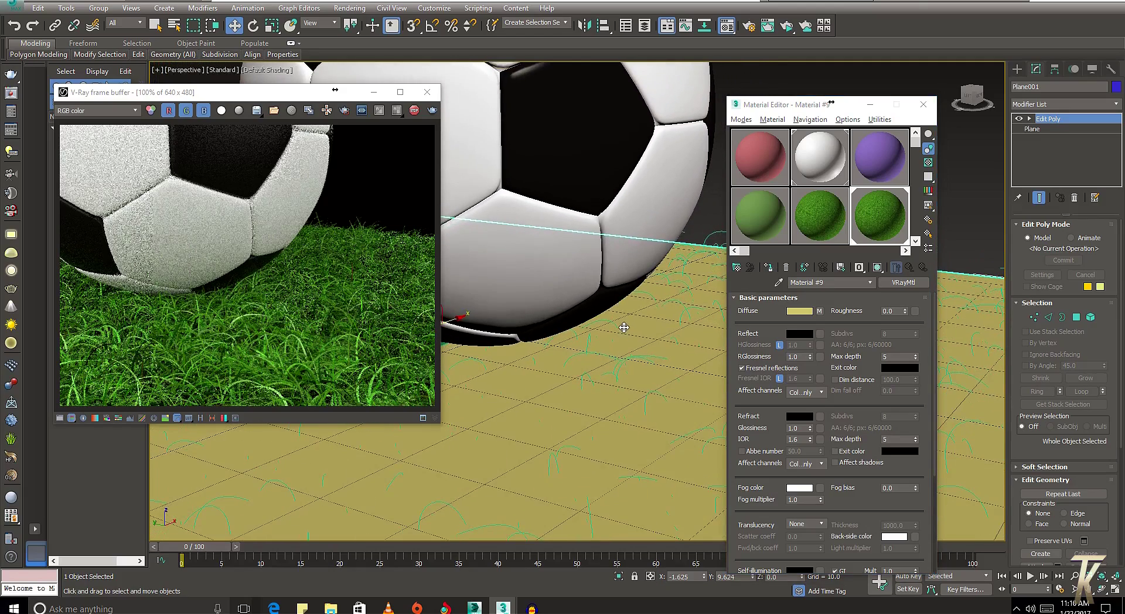
pyautogui.click(590, 286)
pyautogui.scroll(-2, 579, 289)
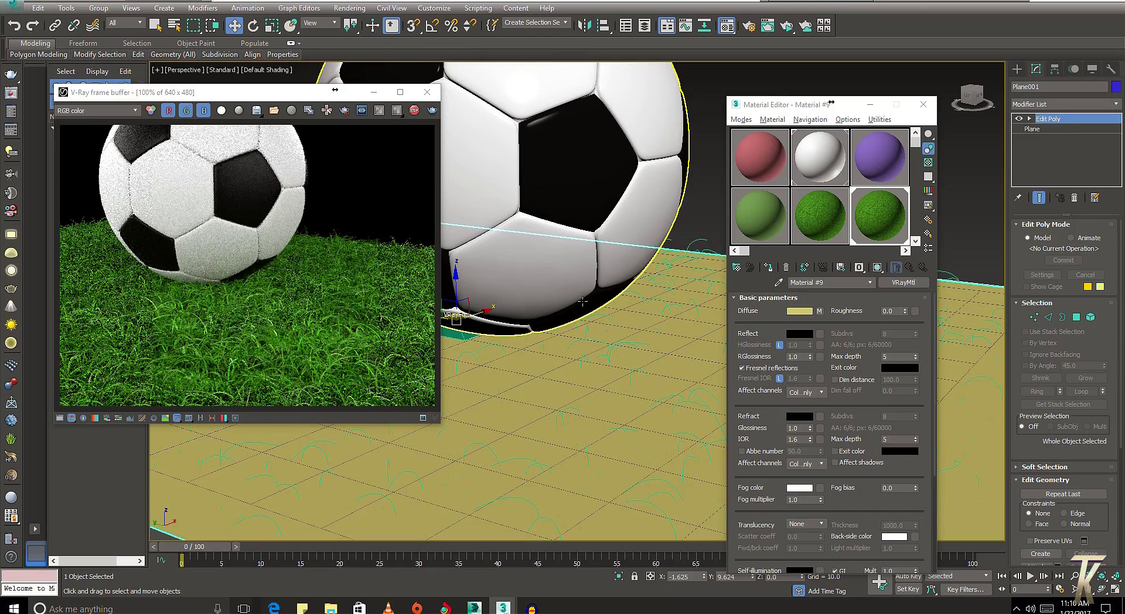
pyautogui.scroll(-1, 577, 299)
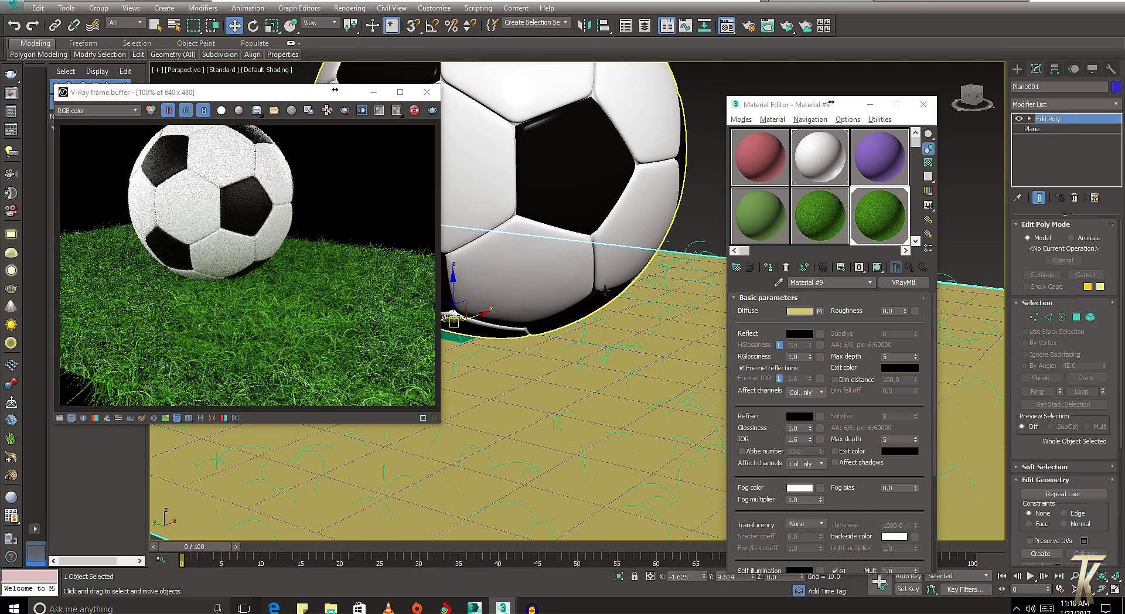
pyautogui.scroll(2, 603, 297)
pyautogui.scroll(2, 586, 291)
pyautogui.scroll(2, 574, 287)
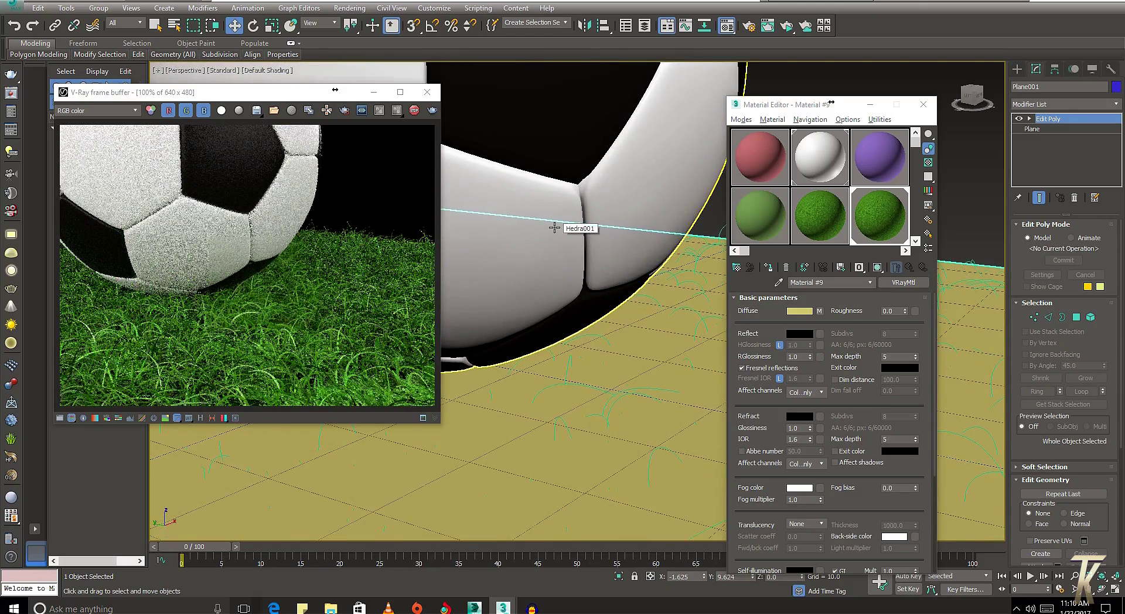
pyautogui.scroll(2, 554, 227)
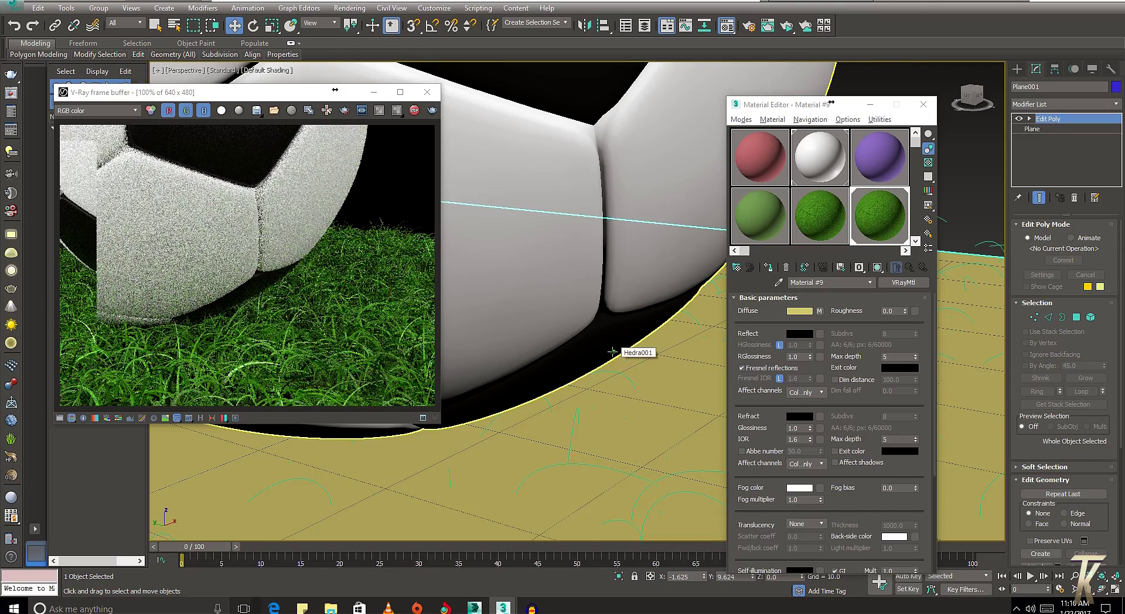
pyautogui.moveTo(612, 352); pyautogui.dragTo(643, 321, button='middle')
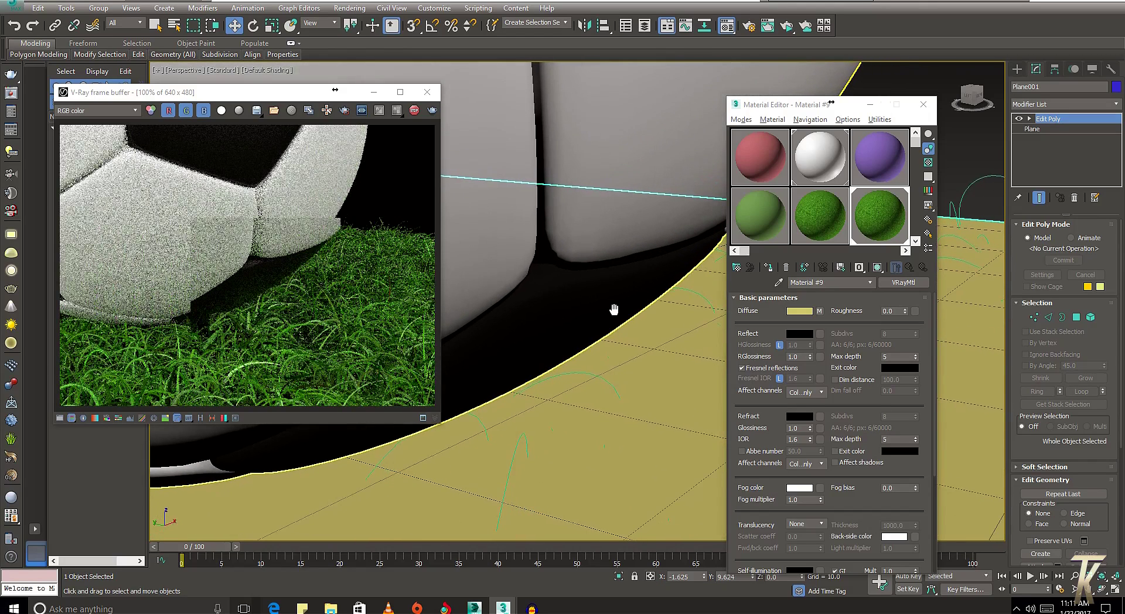
pyautogui.scroll(3, 646, 300)
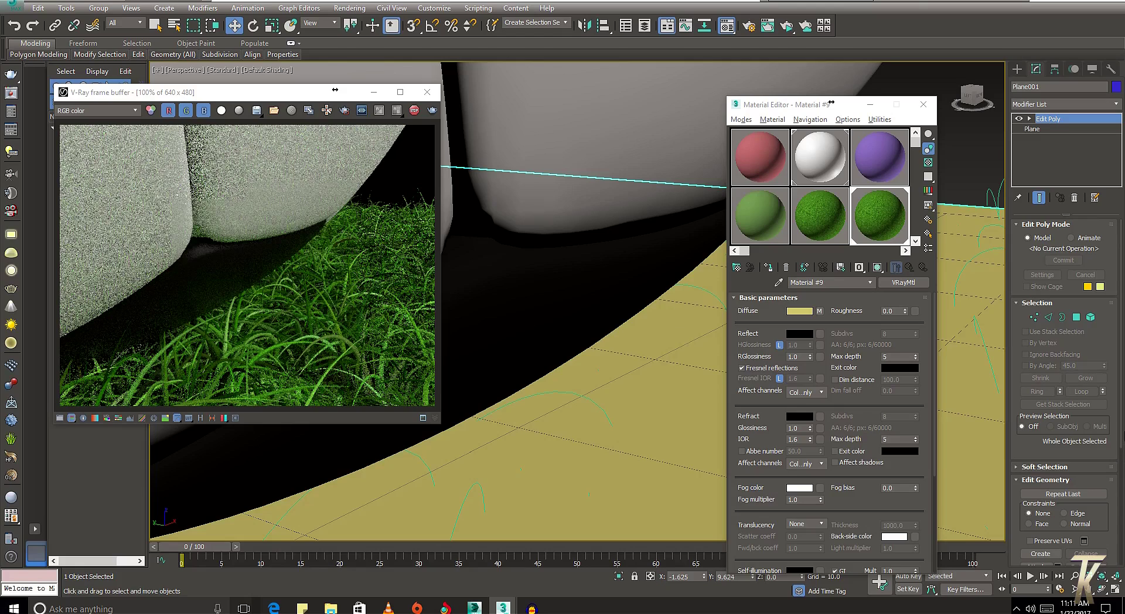
pyautogui.scroll(-3, 1037, 444)
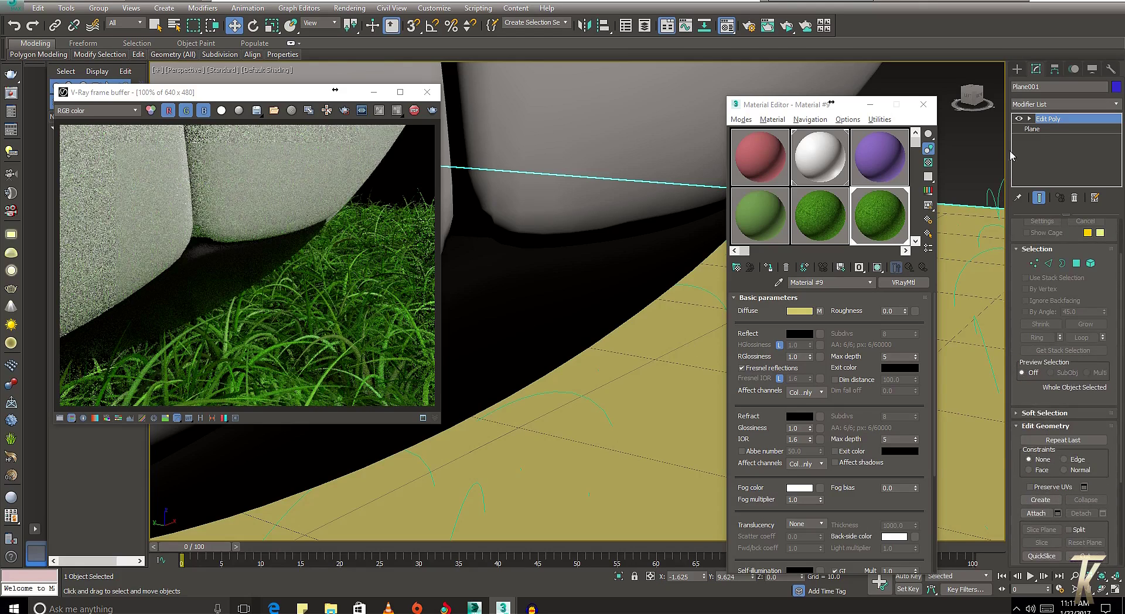
pyautogui.moveTo(697, 228); pyautogui.dragTo(646, 399, button='middle')
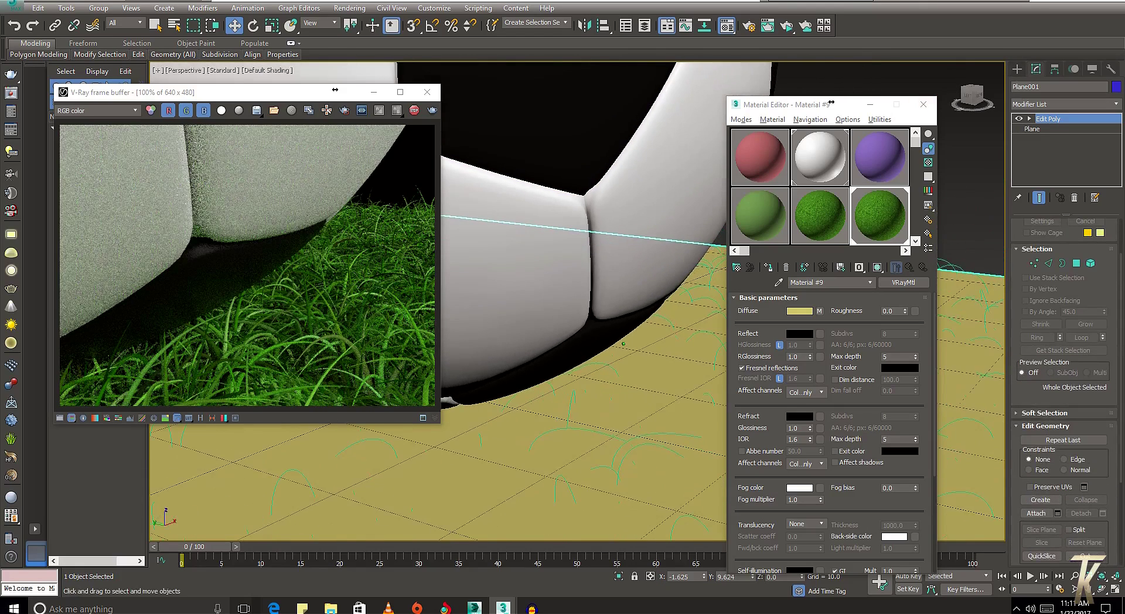
pyautogui.scroll(-2, 646, 399)
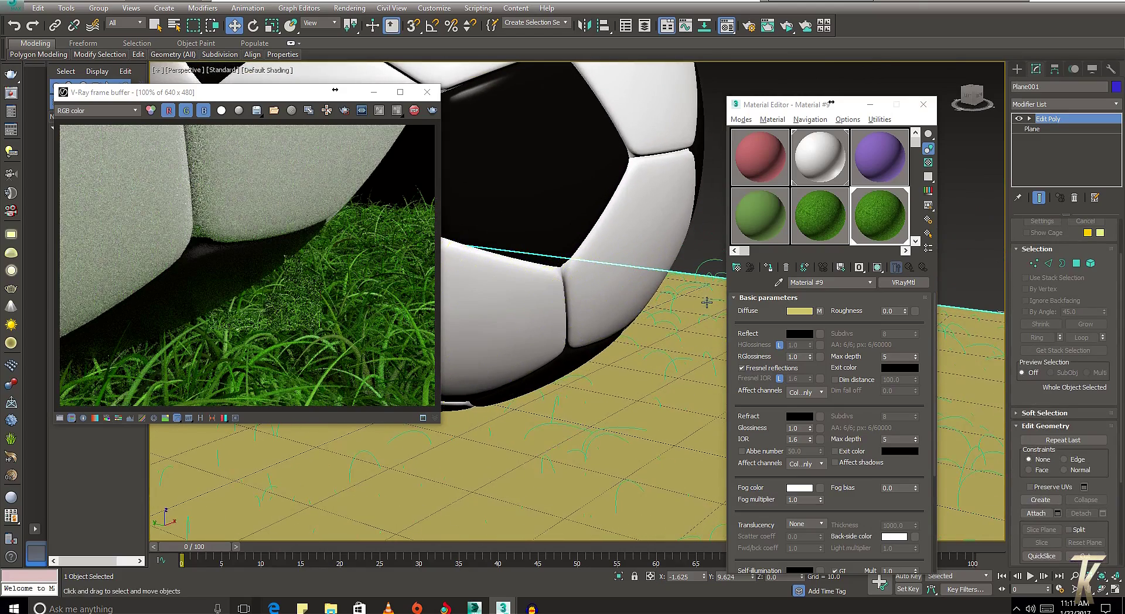
# - Select the fur and check the purple material's diffuse colour, leaving it unchanged
pyautogui.click(673, 295)
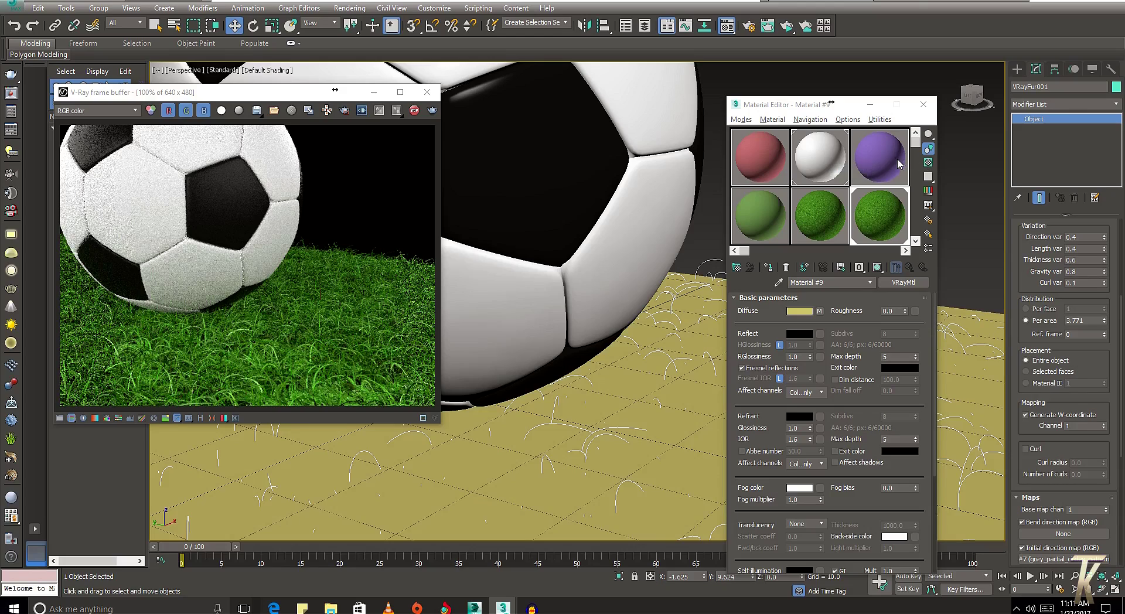
pyautogui.click(879, 157)
pyautogui.click(799, 311)
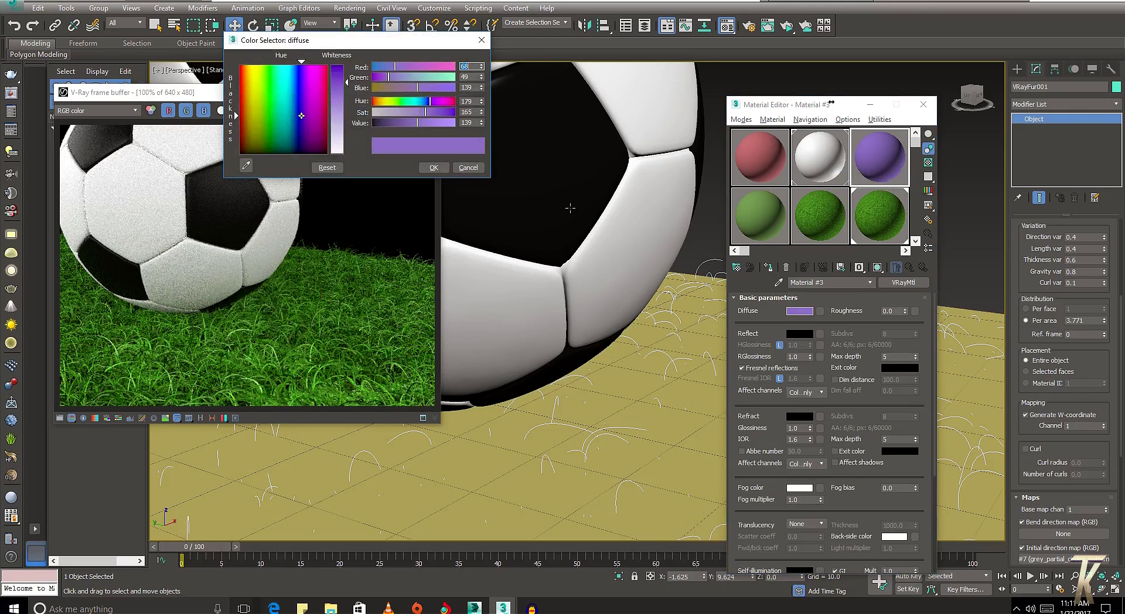
pyautogui.click(431, 168)
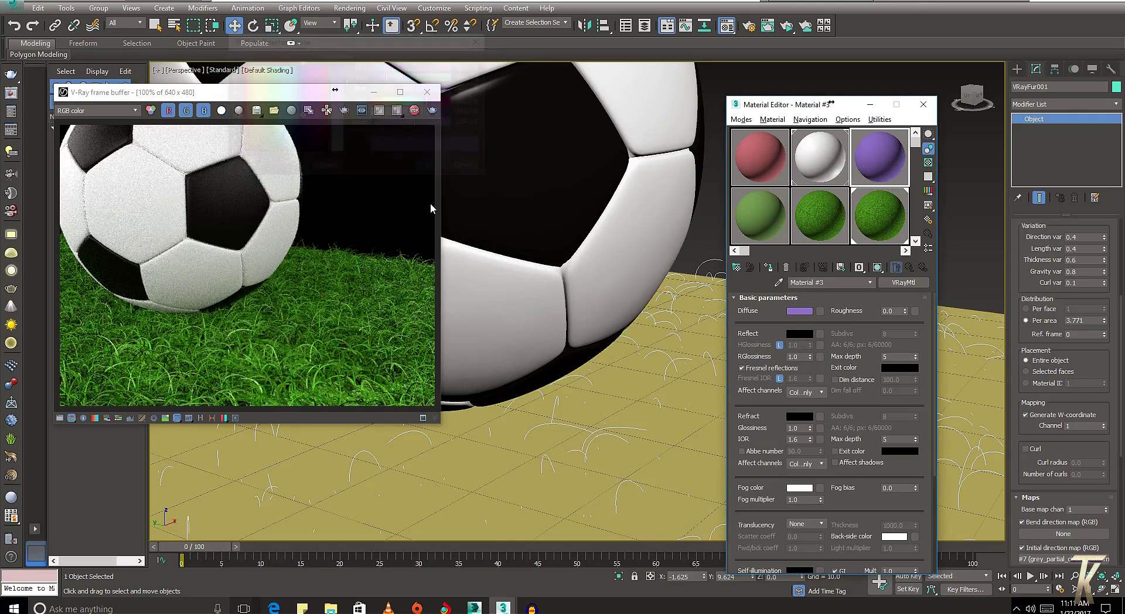
pyautogui.click(331, 608)
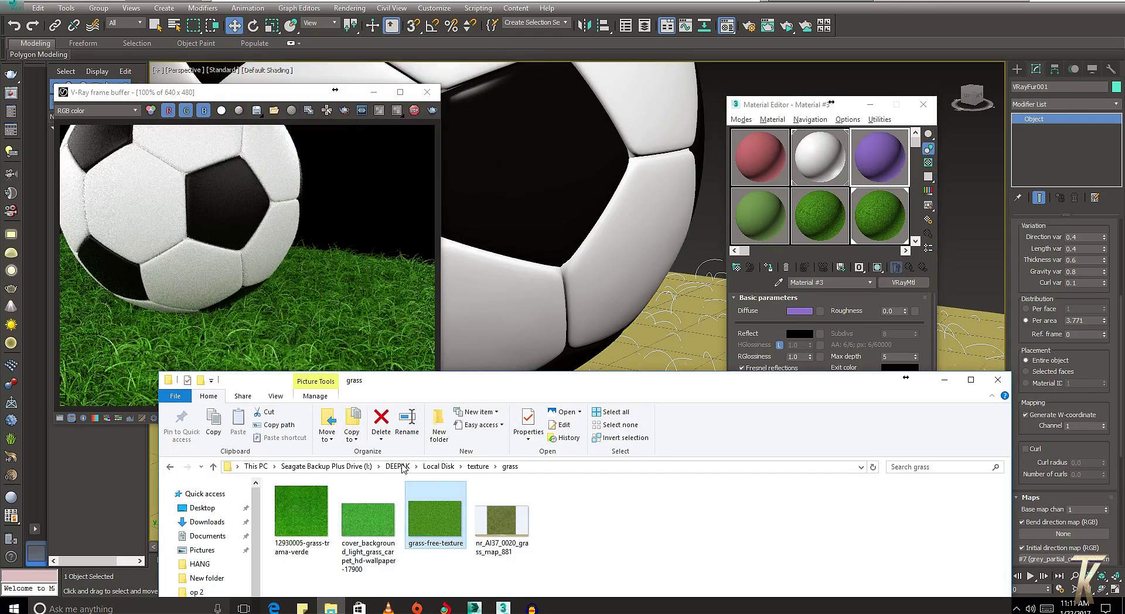
# - Go up to the texture folder and browse the fabric and furniture fabric folders
pyautogui.click(474, 467)
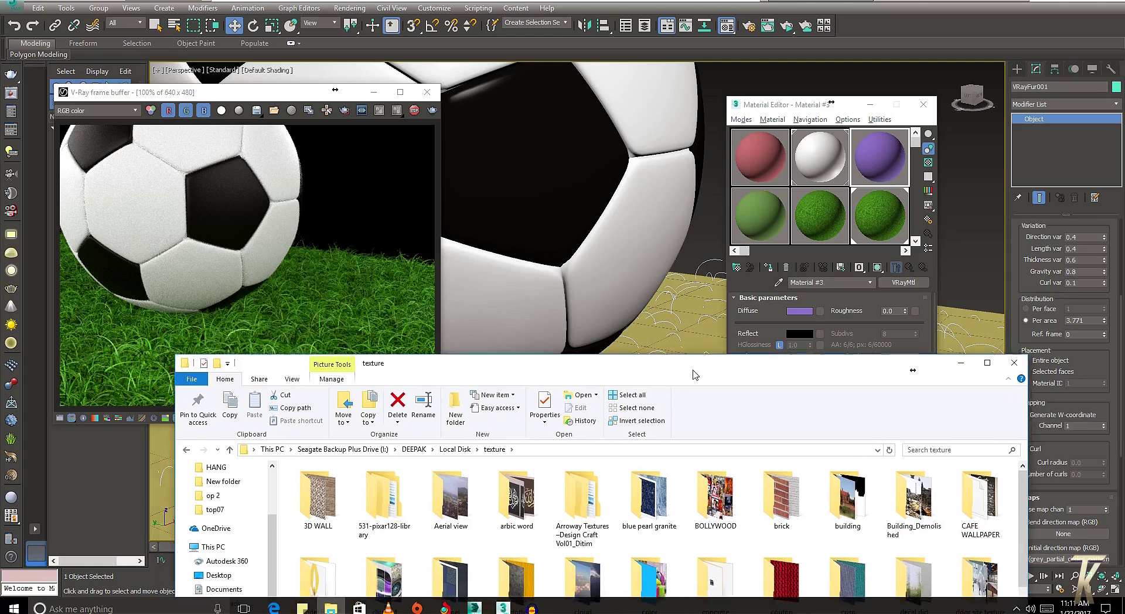
pyautogui.moveTo(615, 380); pyautogui.dragTo(506, 98)
pyautogui.click(458, 387)
pyautogui.doubleClick(393, 376)
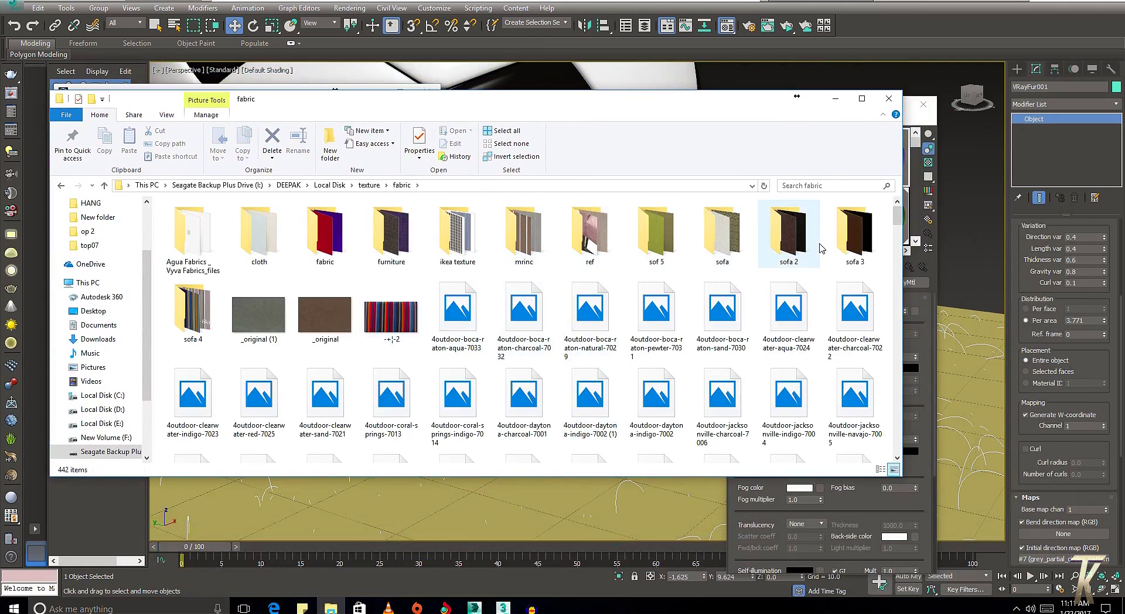
pyautogui.click(386, 408)
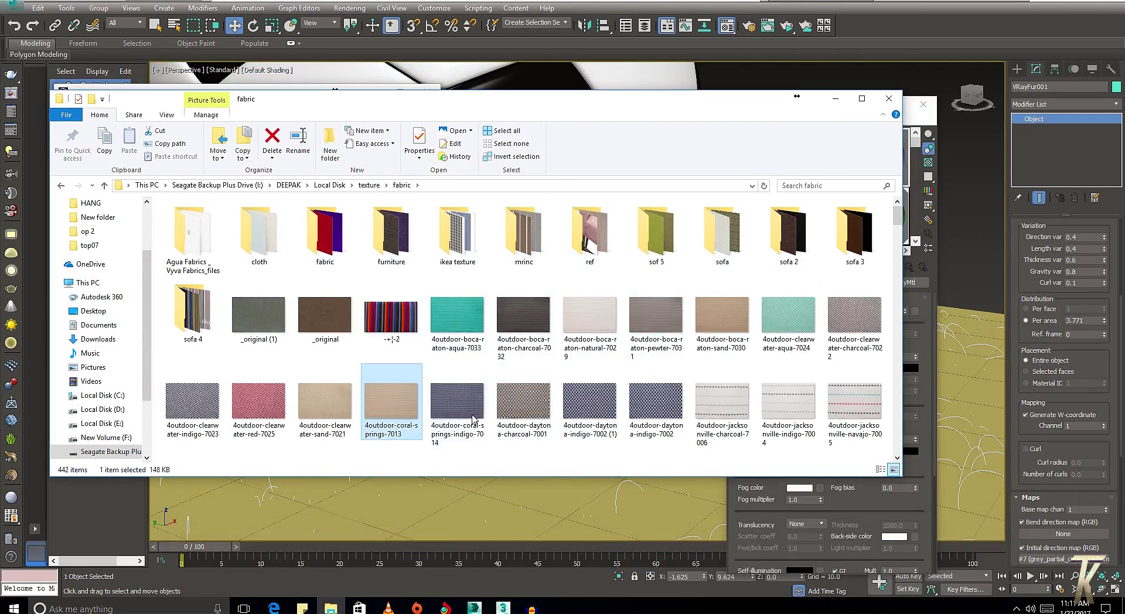
pyautogui.doubleClick(398, 251)
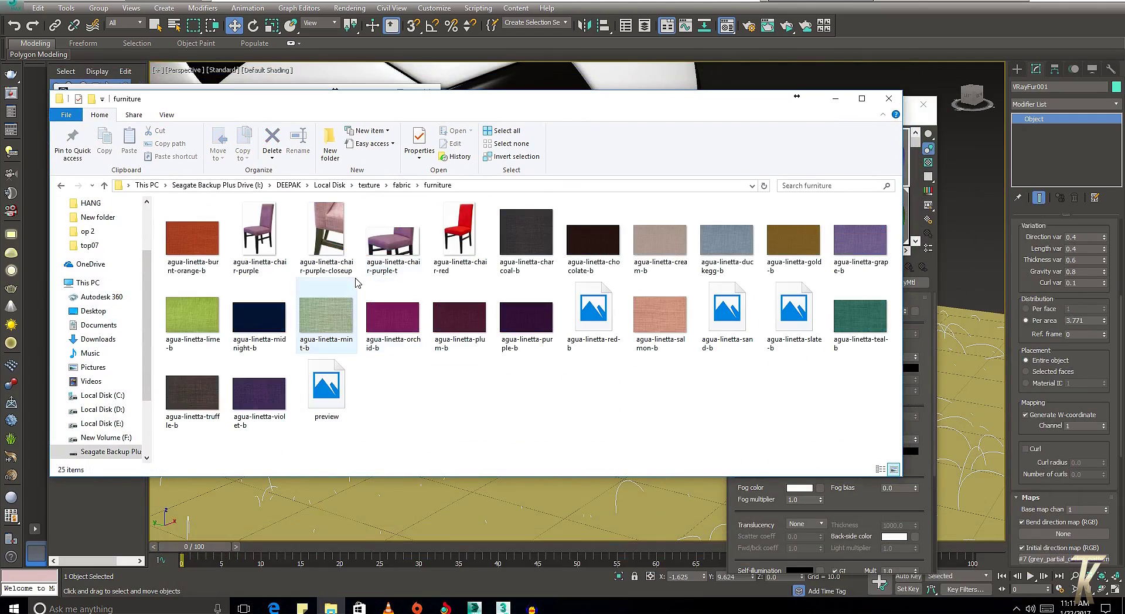
pyautogui.click(347, 326)
pyautogui.click(65, 186)
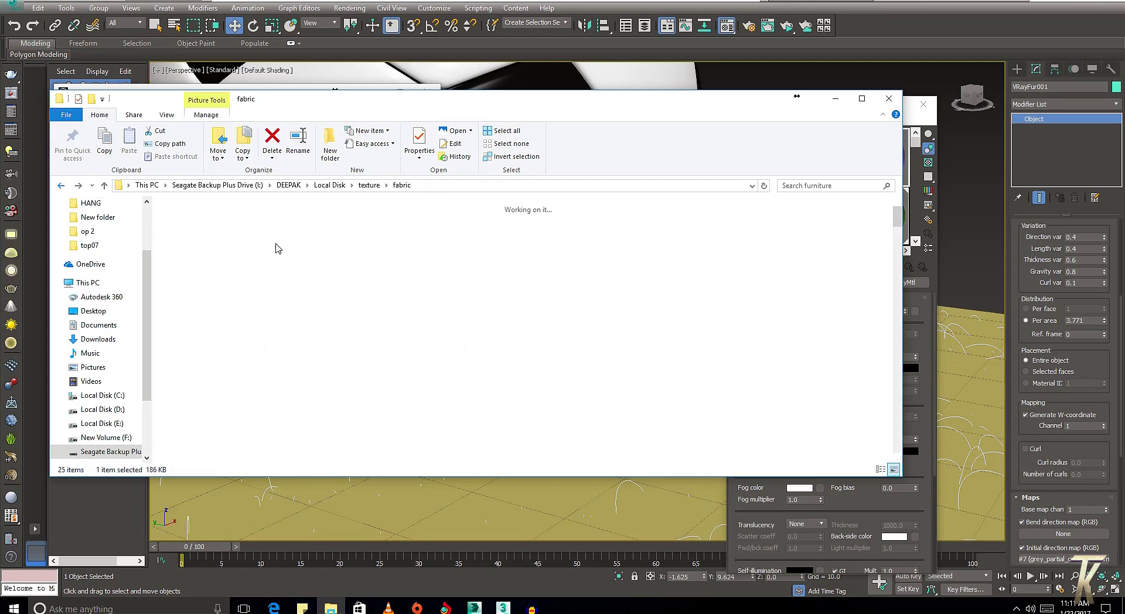
# - Browse the silk swatches, then open sof 5 and select groove-apple-6069-b
pyautogui.doubleClick(421, 275)
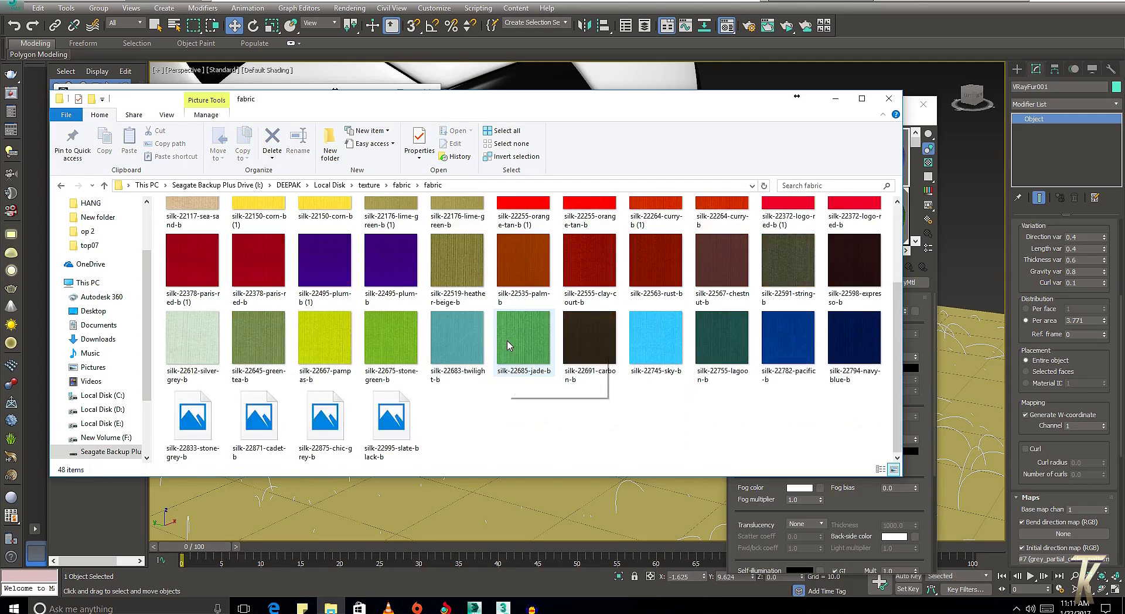
pyautogui.click(459, 368)
pyautogui.click(459, 341)
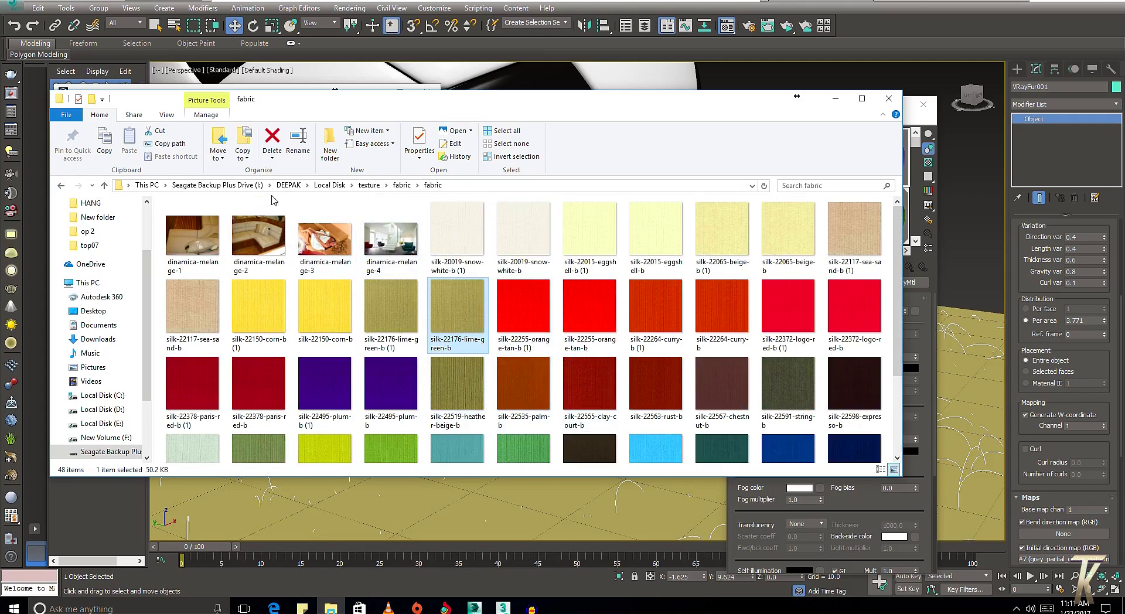
pyautogui.click(62, 185)
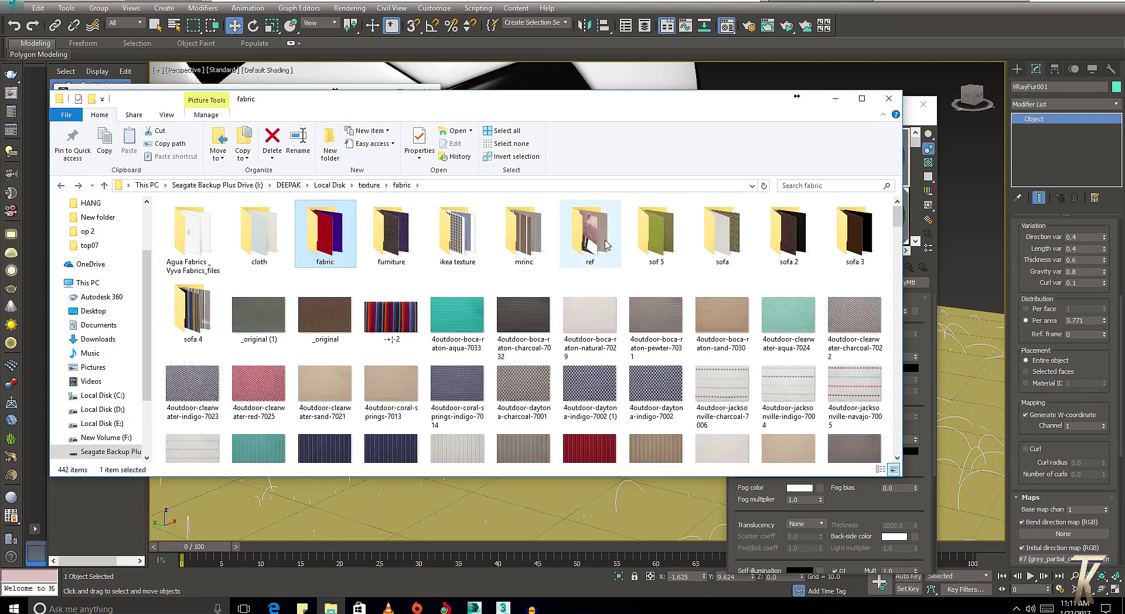
pyautogui.doubleClick(659, 234)
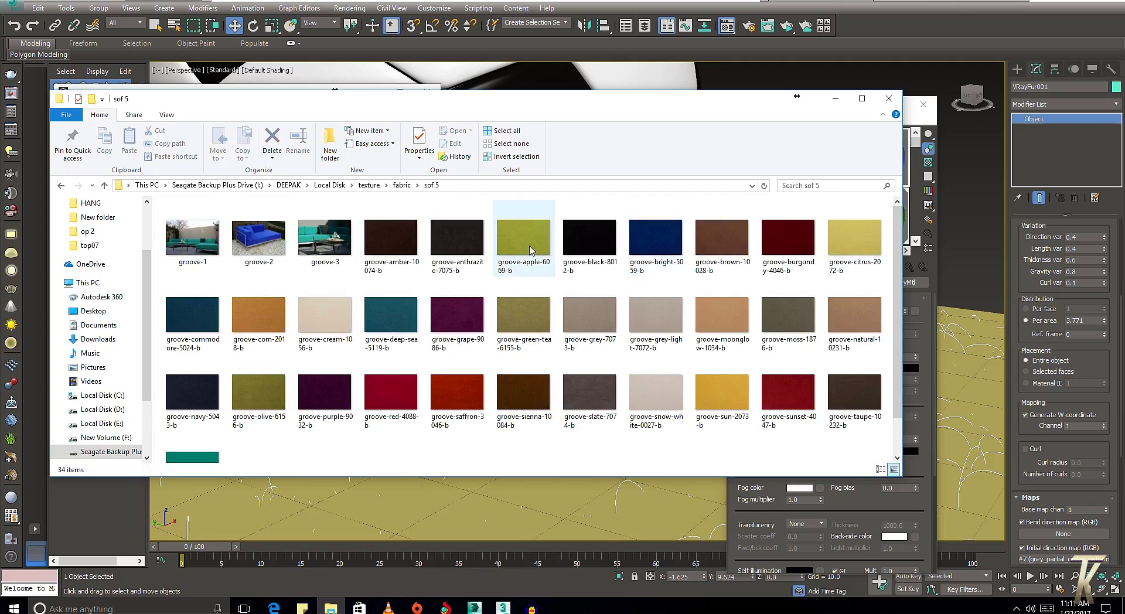
pyautogui.click(531, 246)
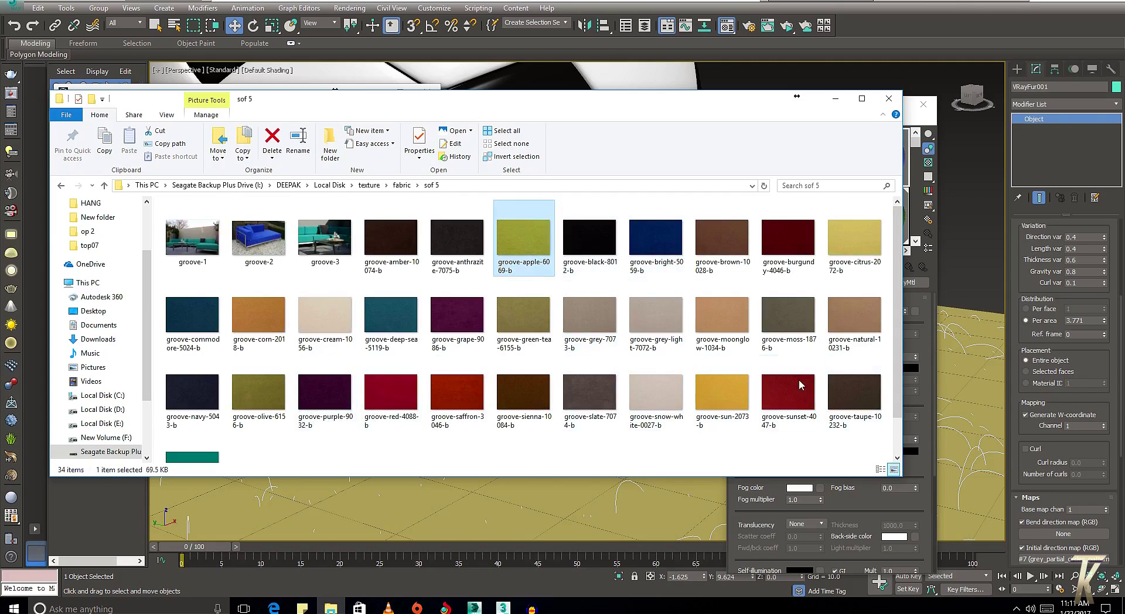
# - Drop the apple-green fabric image onto the ball's material, then undo that diffuse map
pyautogui.moveTo(632, 100); pyautogui.dragTo(451, 252)
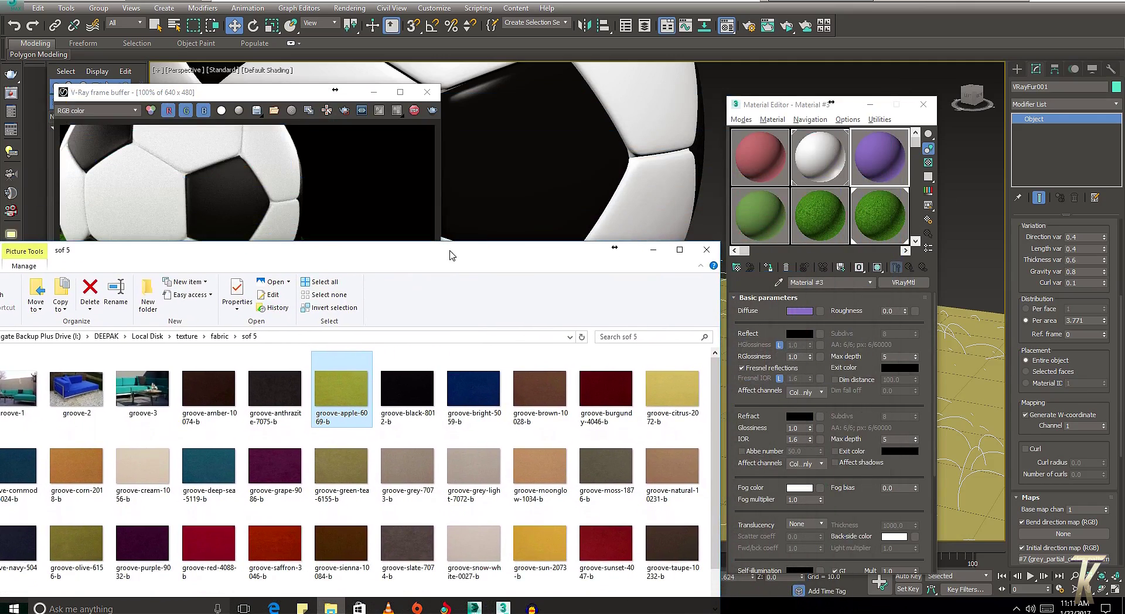
pyautogui.moveTo(778, 249); pyautogui.dragTo(891, 156)
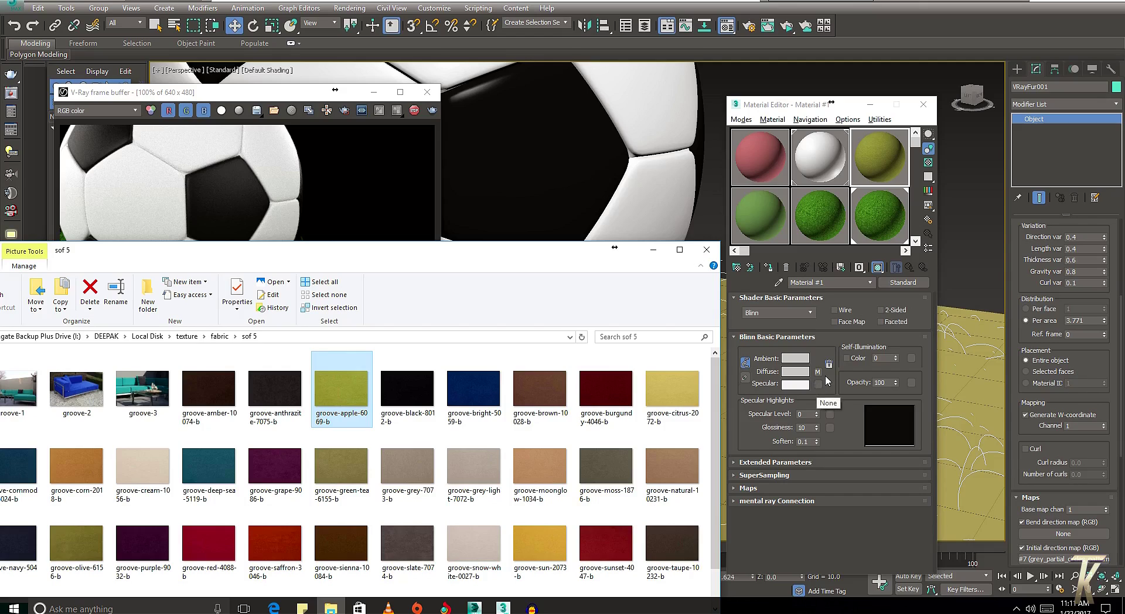
pyautogui.rightClick(826, 380)
pyautogui.click(846, 393)
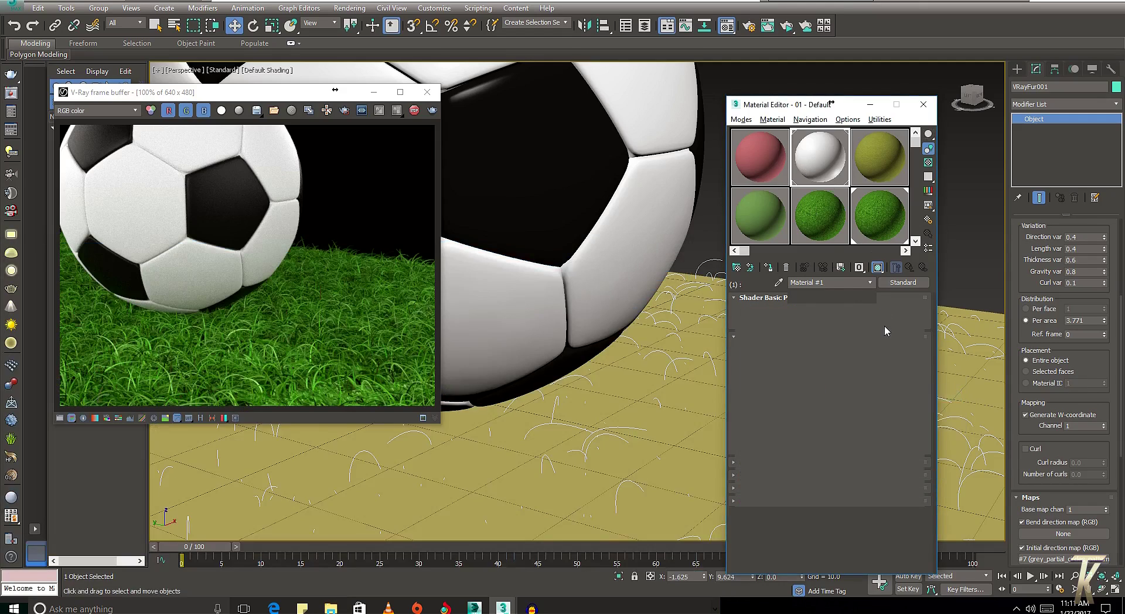
pyautogui.rightClick(820, 310)
pyautogui.click(850, 322)
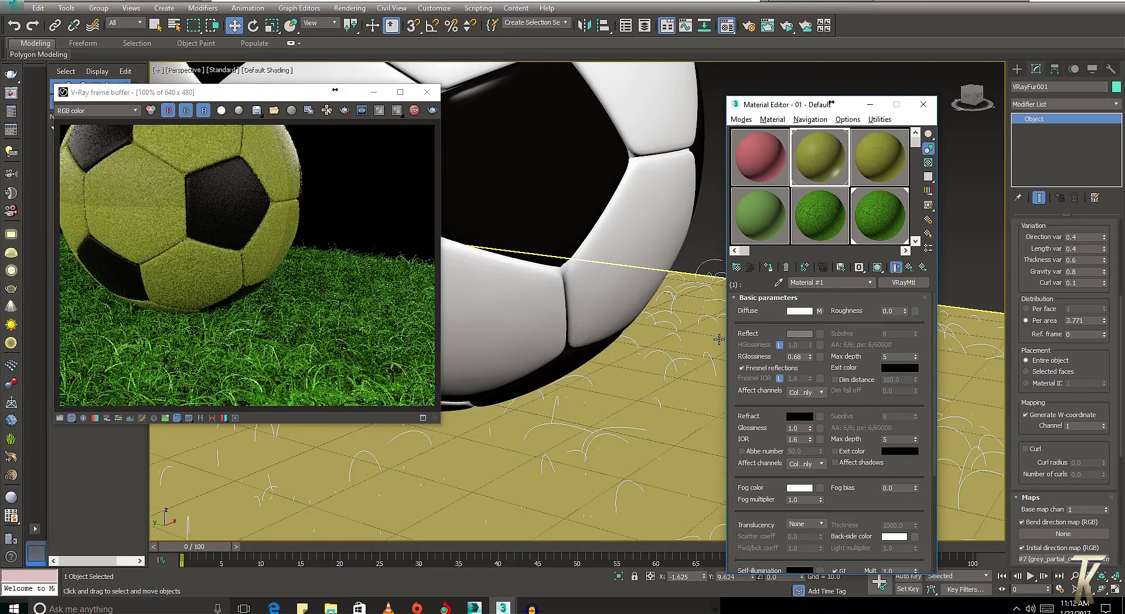
pyautogui.hotkey('ctrl', 'z')
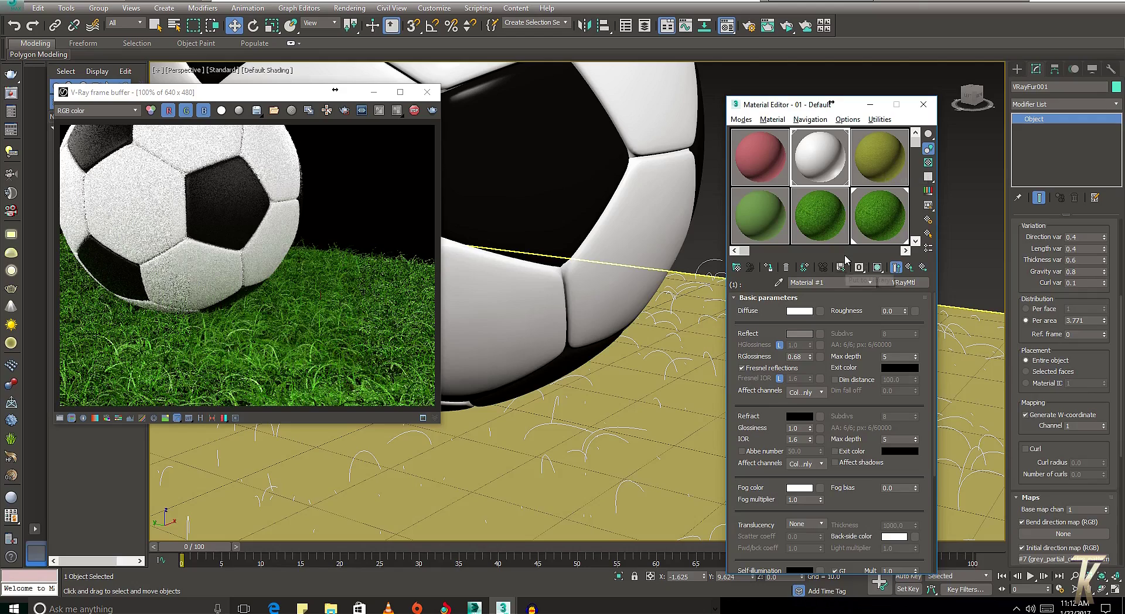
# - Paste a copy of the fabric map into Material #1's Diffuse and assign it to plane and fur
pyautogui.click(767, 157)
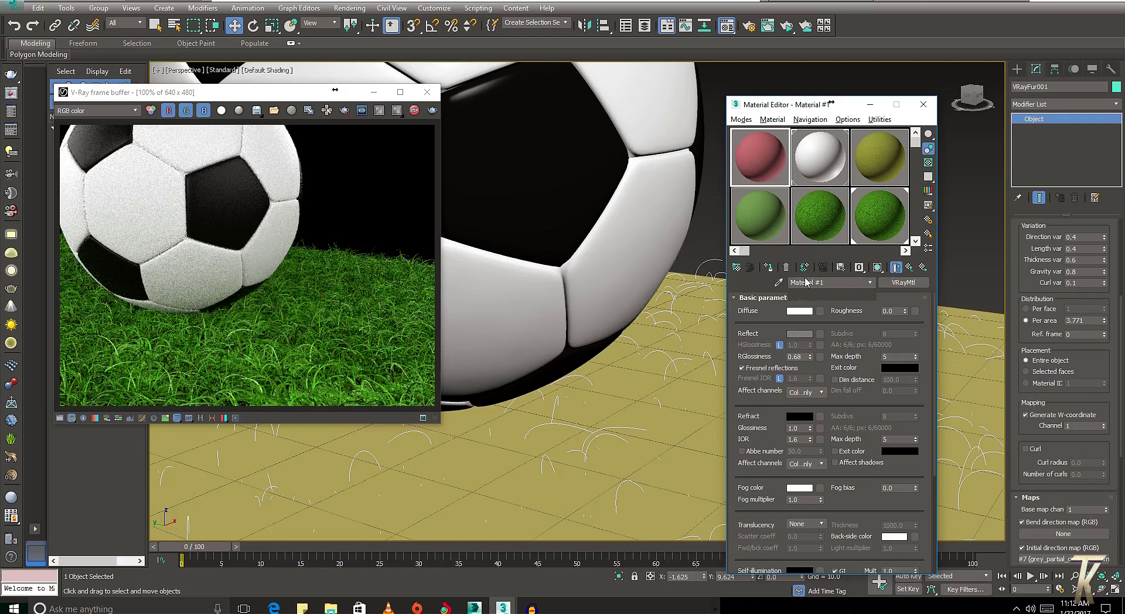
pyautogui.rightClick(816, 314)
pyautogui.click(848, 324)
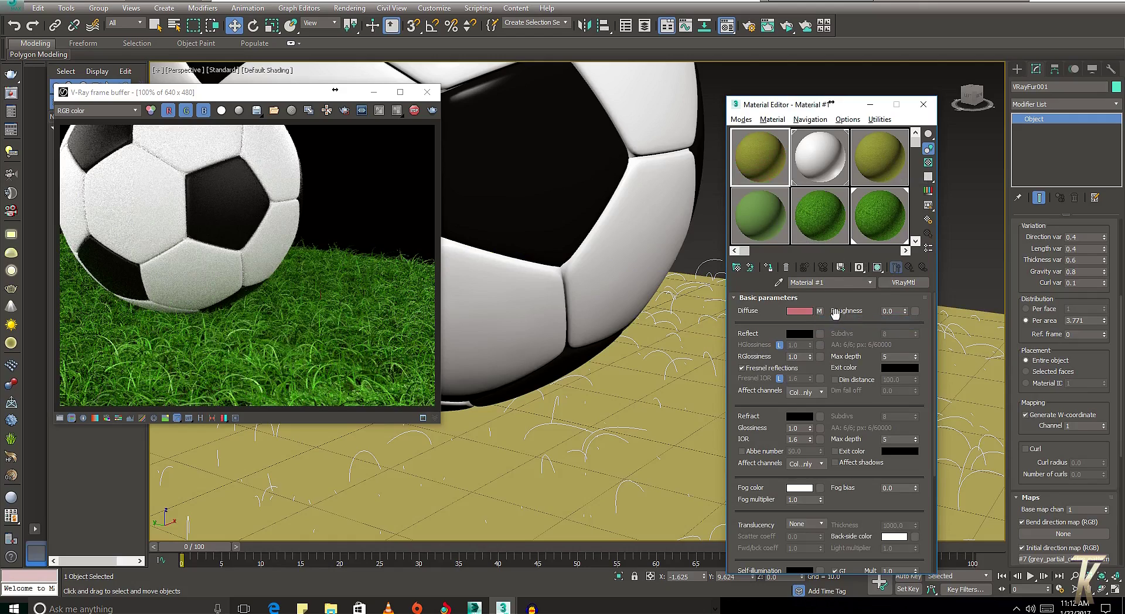
pyautogui.click(667, 310)
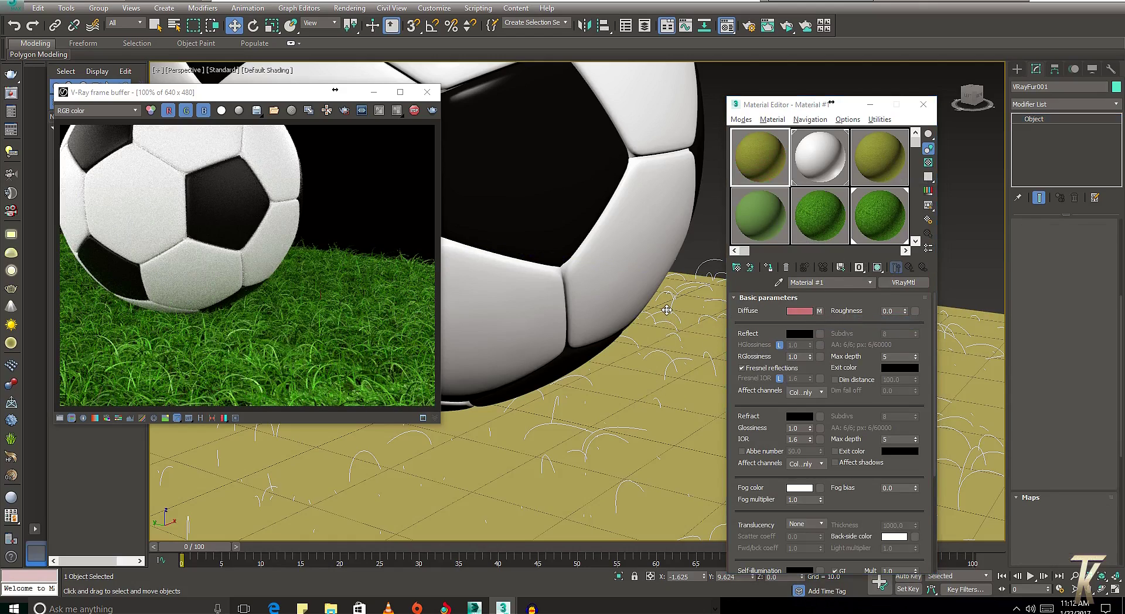
pyautogui.click(764, 268)
pyautogui.keyDown('ctrl'); pyautogui.click(710, 376); pyautogui.keyUp('ctrl')
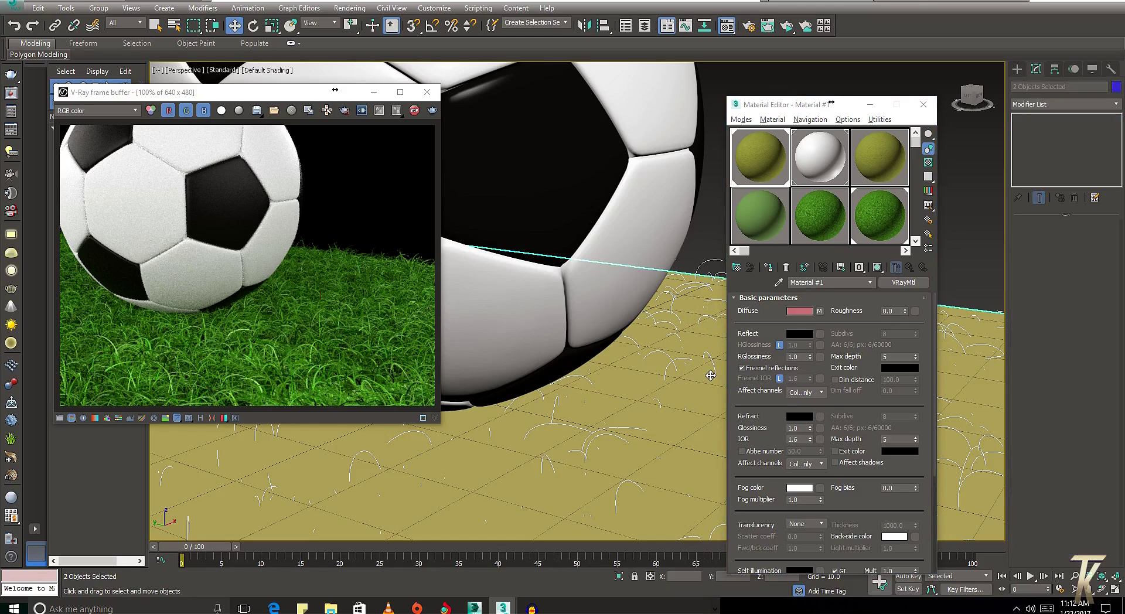
pyautogui.click(768, 268)
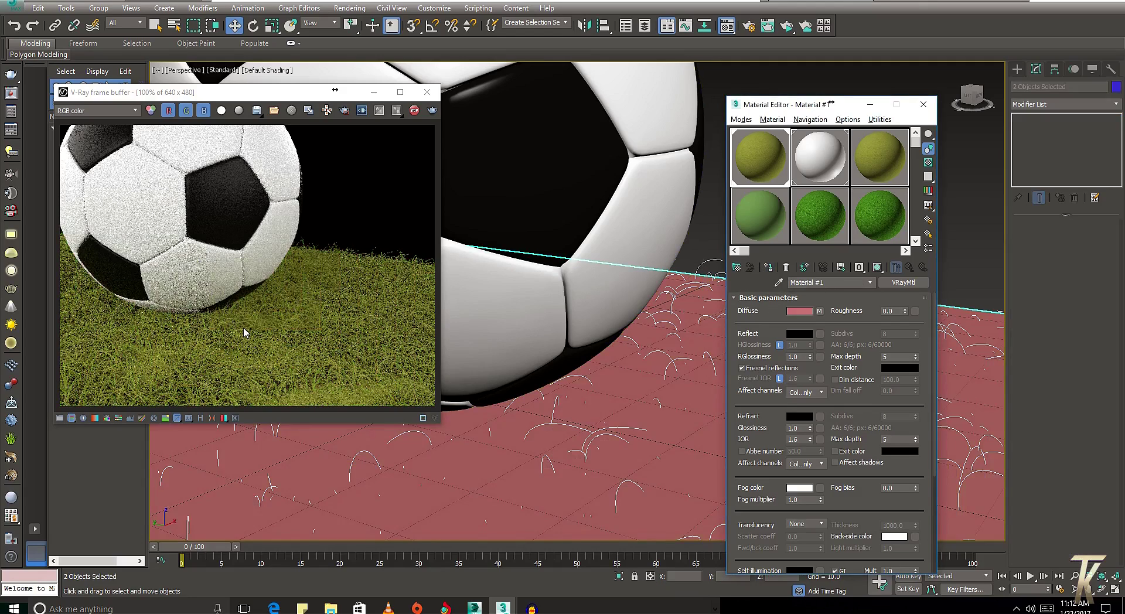
# - Zoom into the render window to inspect the olive-coloured grass
pyautogui.click(263, 329)
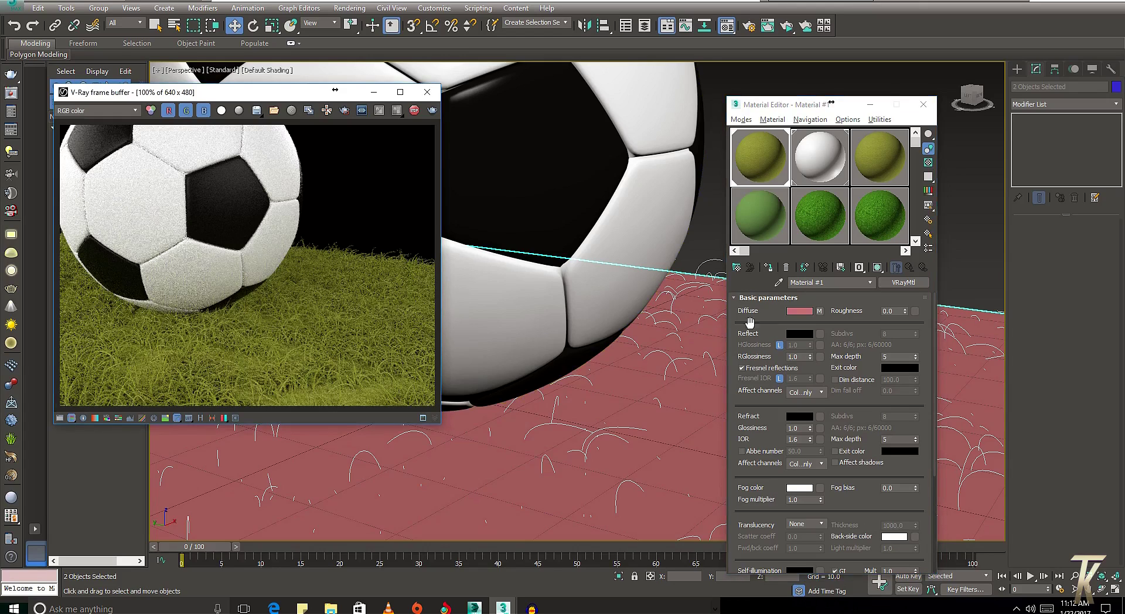
pyautogui.scroll(1, 591, 385)
pyautogui.scroll(2, 589, 385)
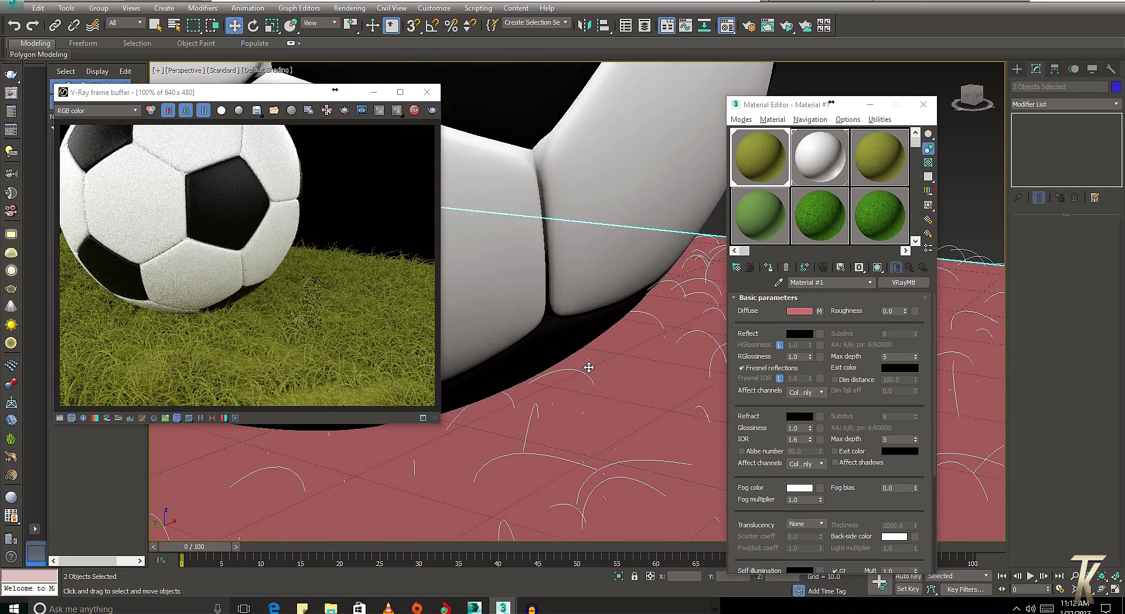
pyautogui.scroll(2, 527, 369)
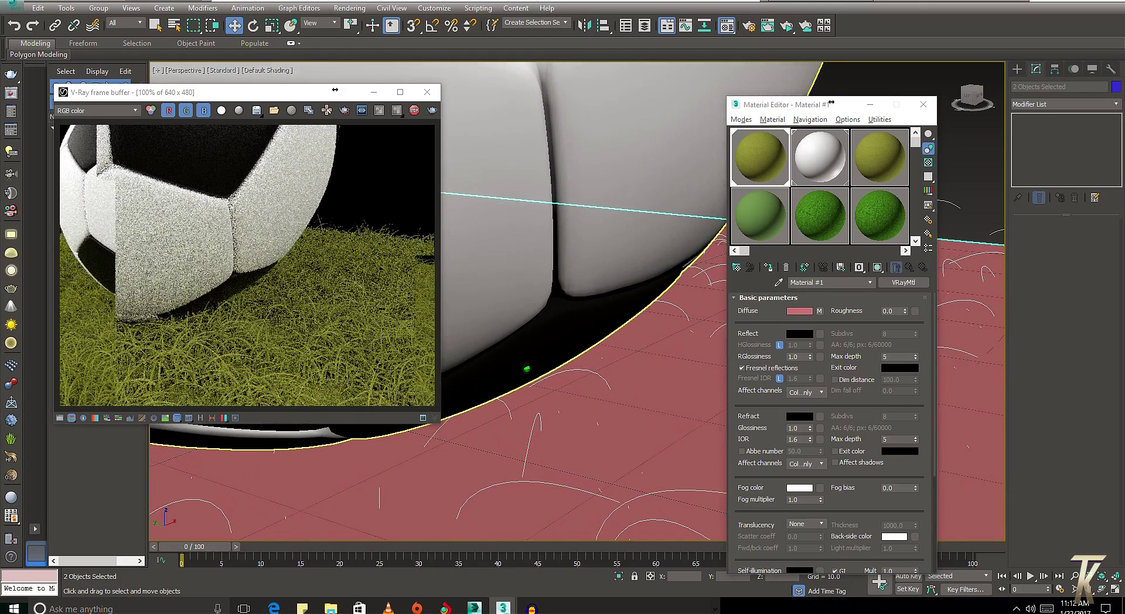
pyautogui.scroll(1, 526, 368)
pyautogui.scroll(2, 526, 368)
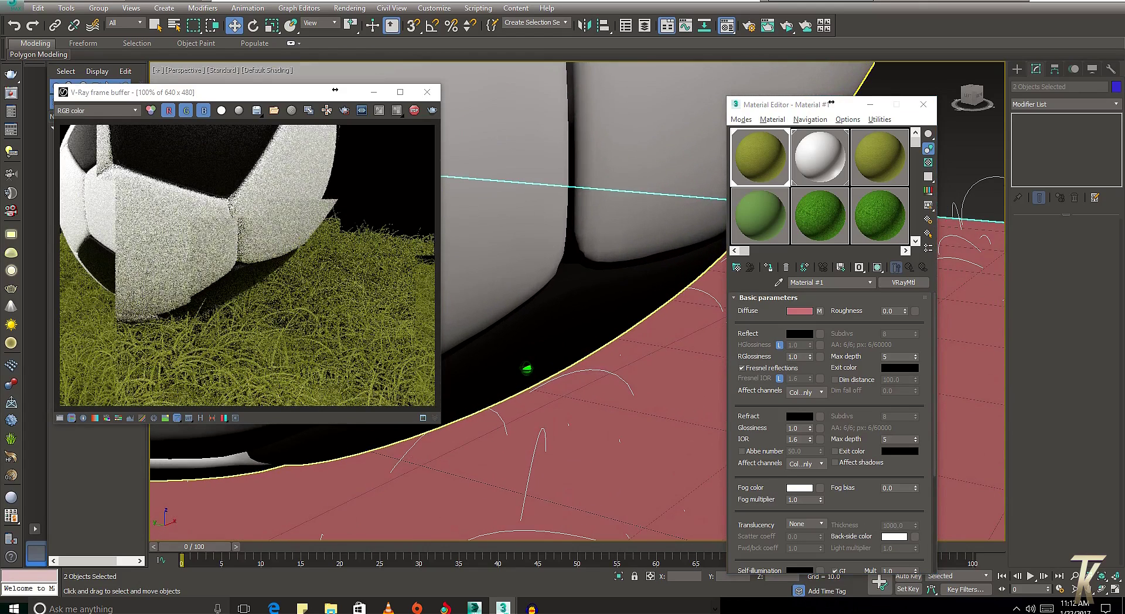
# - Select VRayFur001 and curl its strands with radius 1.53 and 4.94 curls
pyautogui.click(869, 104)
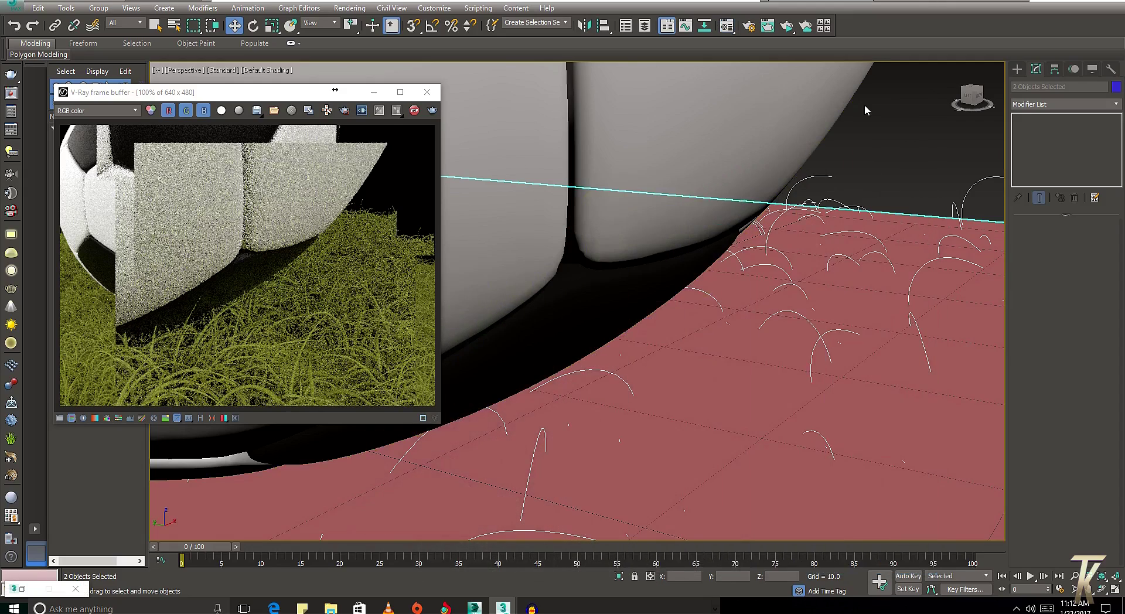
pyautogui.click(824, 201)
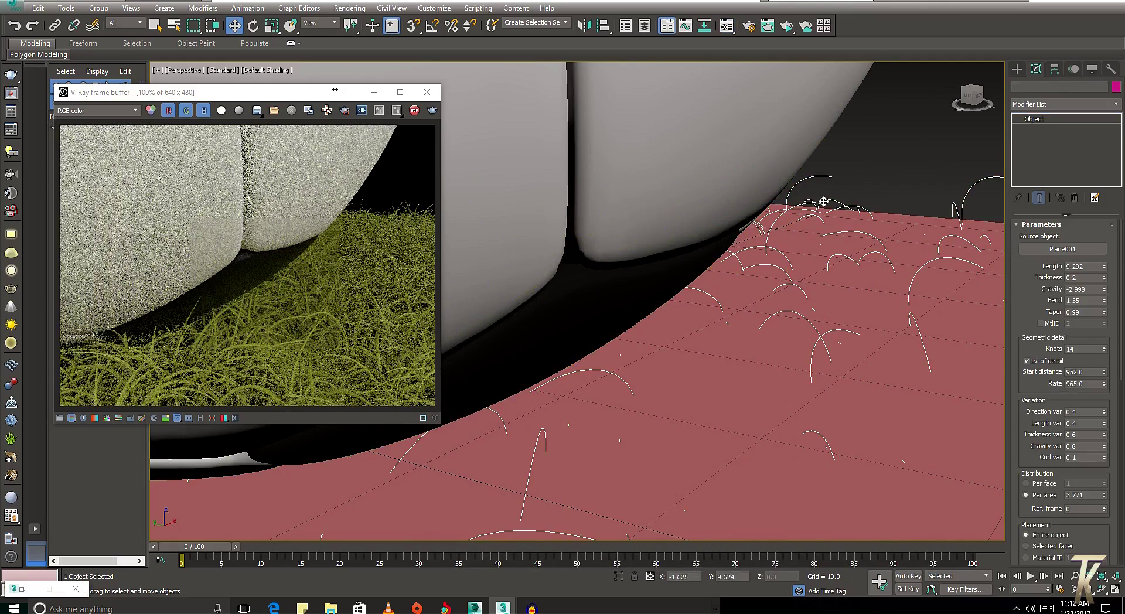
pyautogui.scroll(-3, 1031, 310)
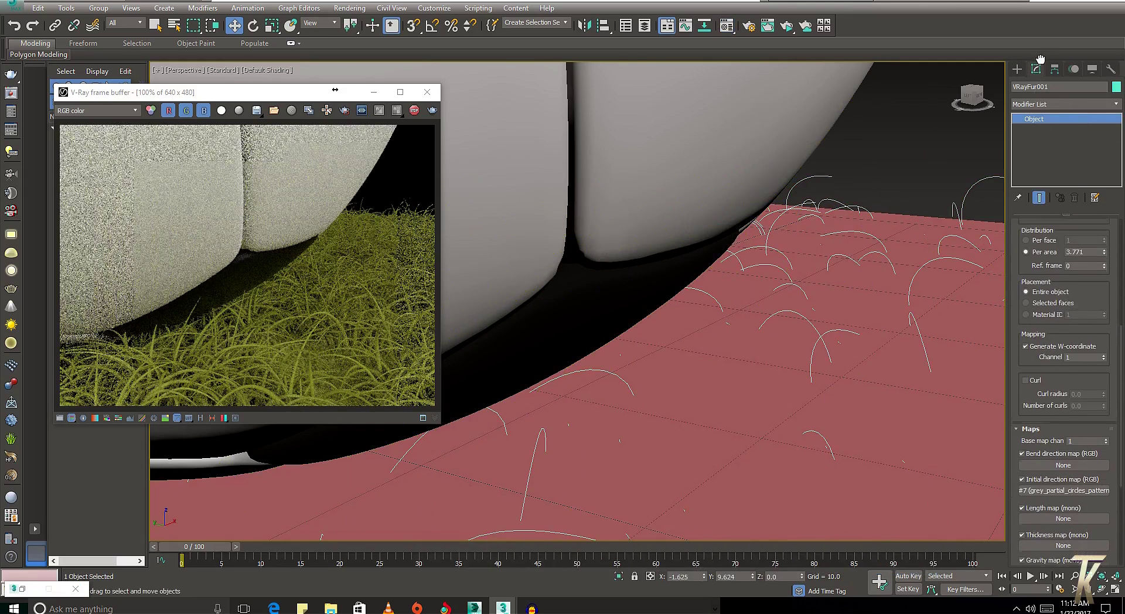
pyautogui.scroll(-3, 1048, 339)
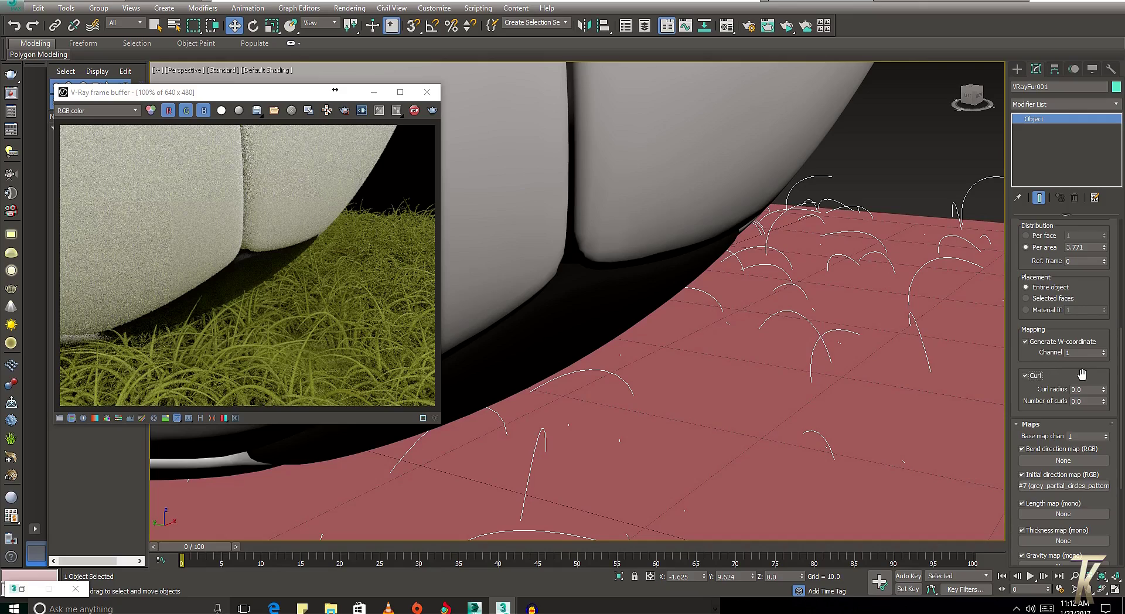
pyautogui.scroll(-1, 1082, 374)
pyautogui.moveTo(1104, 364)
pyautogui.mouseDown()
pyautogui.moveTo(1071, 189)
pyautogui.moveTo(1034, 157)
pyautogui.moveTo(1069, 236)
pyautogui.moveTo(974, 155)
pyautogui.moveTo(990, 263)
pyautogui.moveTo(1021, 304)
pyautogui.mouseUp()
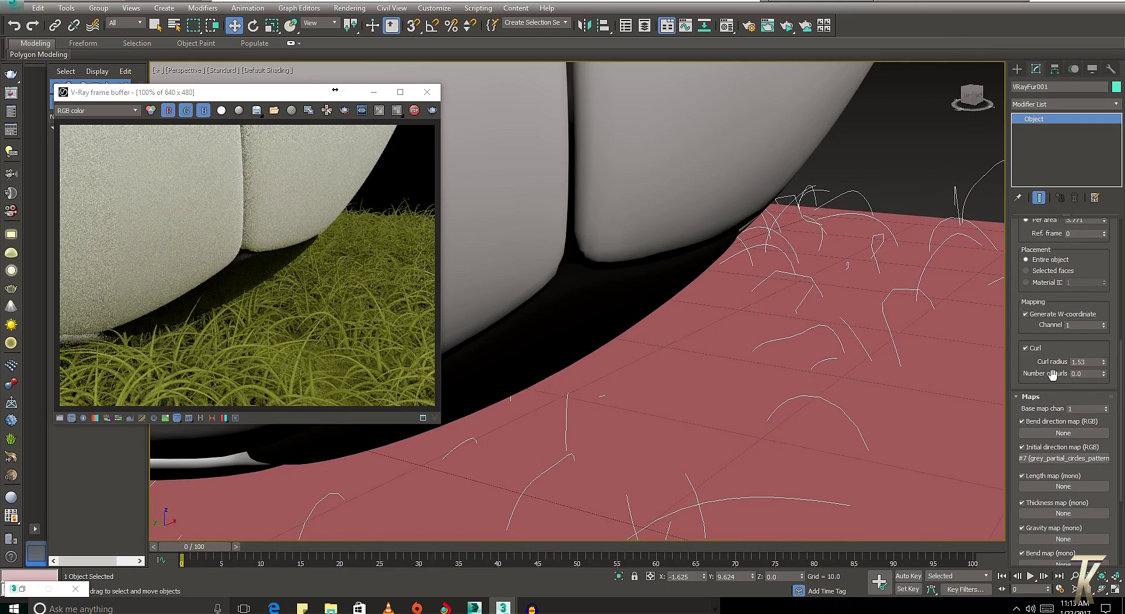
pyautogui.moveTo(1104, 374)
pyautogui.mouseDown()
pyautogui.moveTo(1083, 199)
pyautogui.moveTo(985, 90)
pyautogui.moveTo(826, 297)
pyautogui.mouseUp()
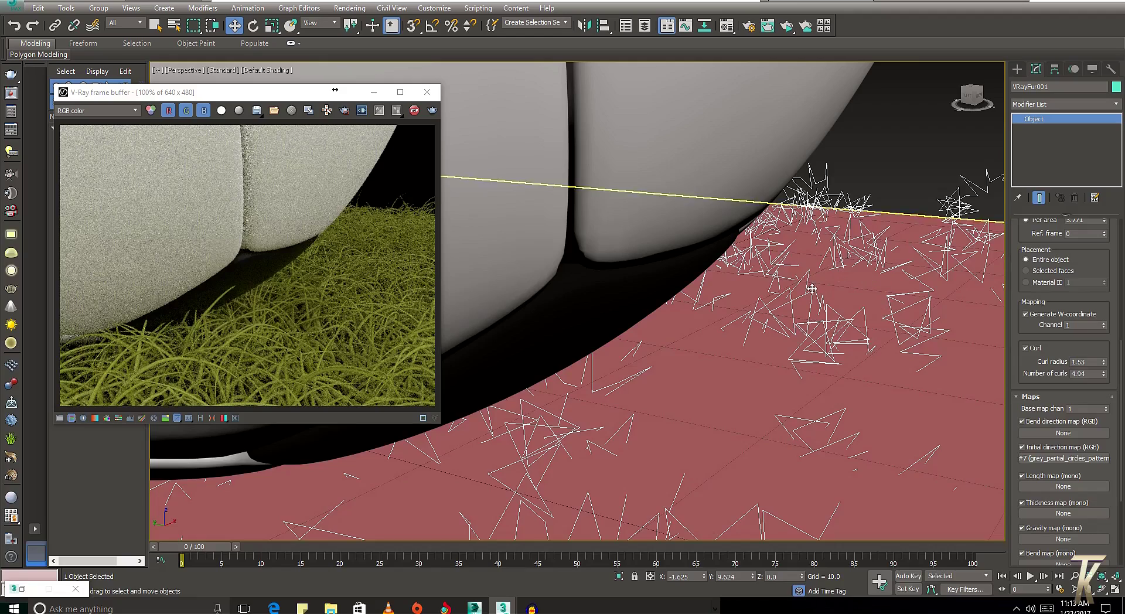
pyautogui.moveTo(979, 315); pyautogui.dragTo(956, 315, button='middle')
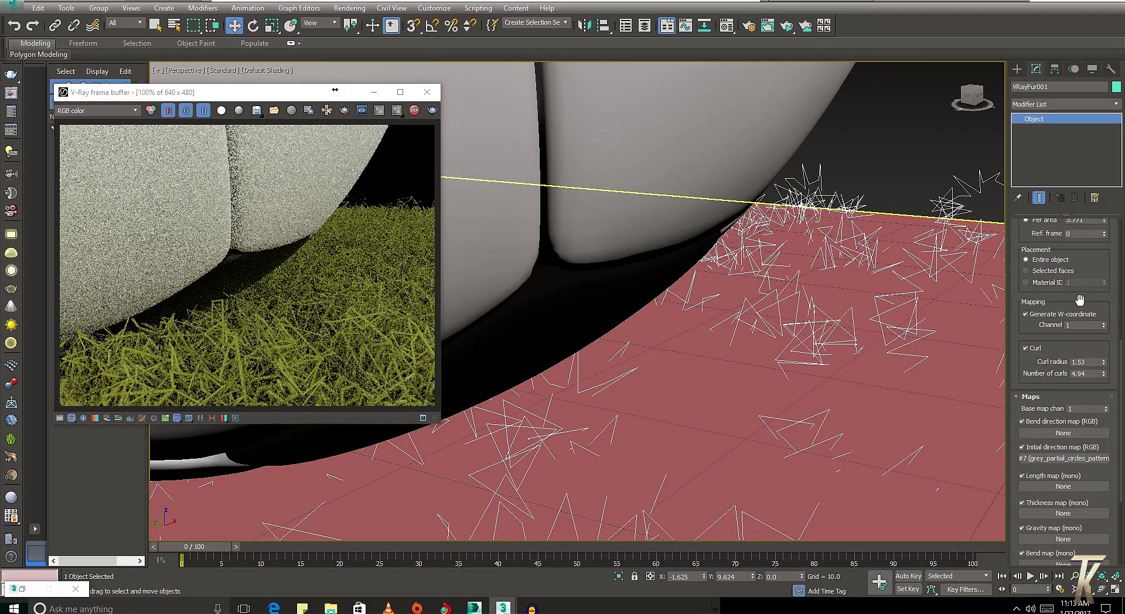
# - Raise the fur's Geometric detail Knots from 14 to 100 for smoother curls
pyautogui.scroll(2, 1079, 300)
pyautogui.scroll(1, 1072, 308)
pyautogui.scroll(1, 1049, 350)
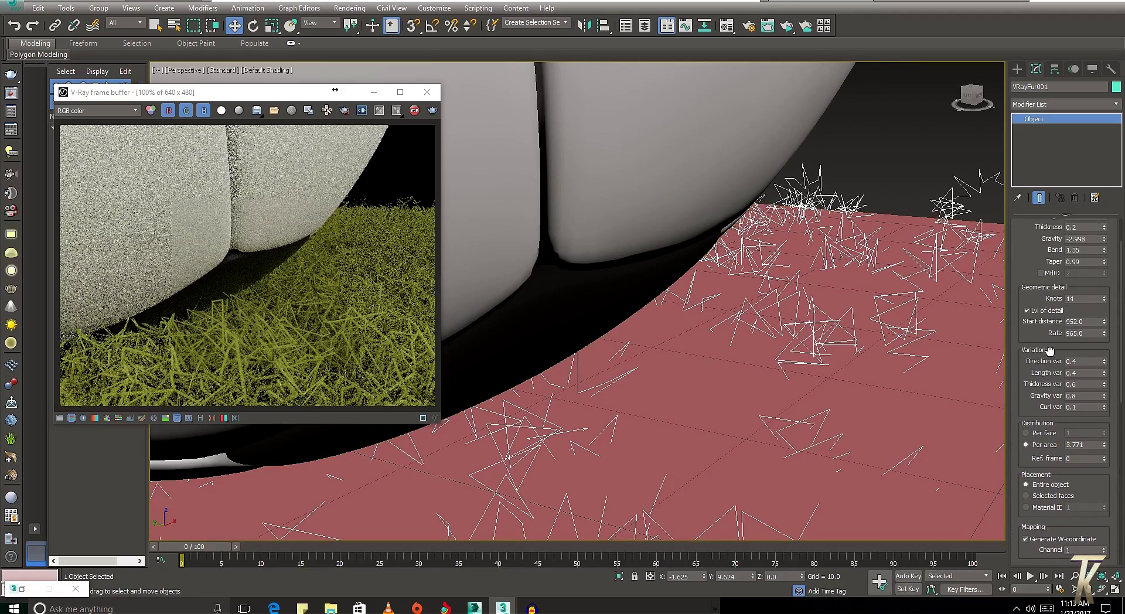
pyautogui.scroll(2, 1049, 351)
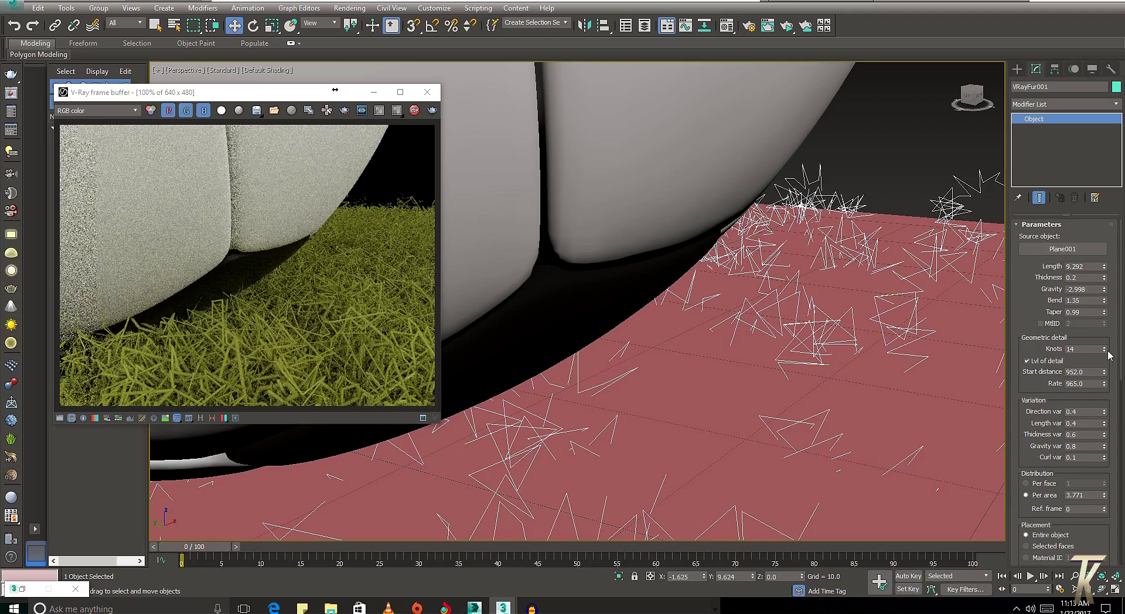
pyautogui.moveTo(1104, 349); pyautogui.dragTo(1104, 330)
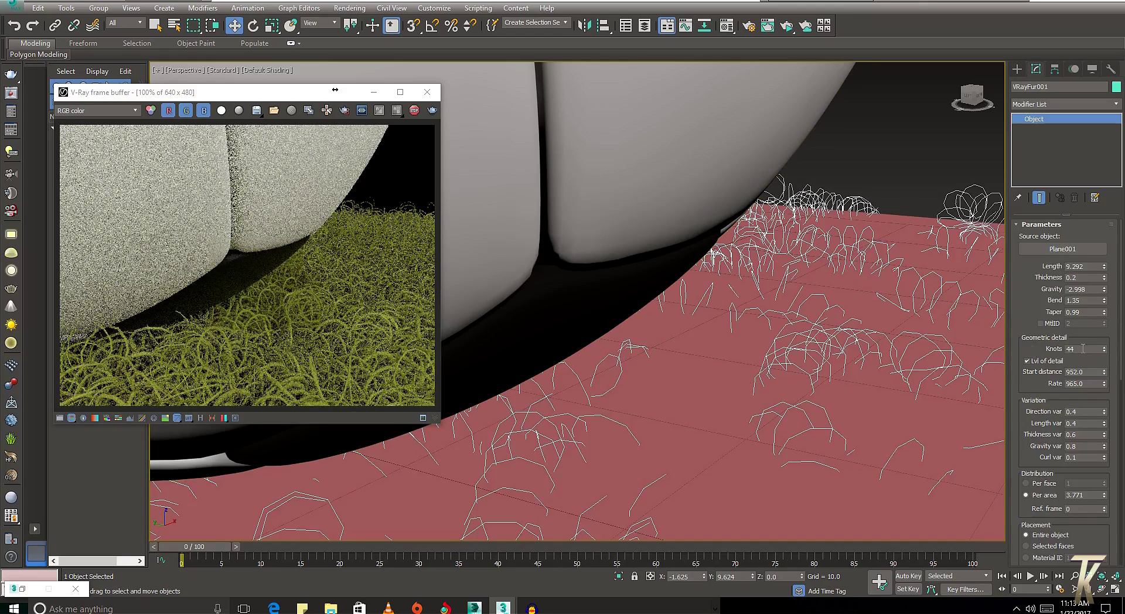
pyautogui.moveTo(1105, 349); pyautogui.dragTo(1112, 299)
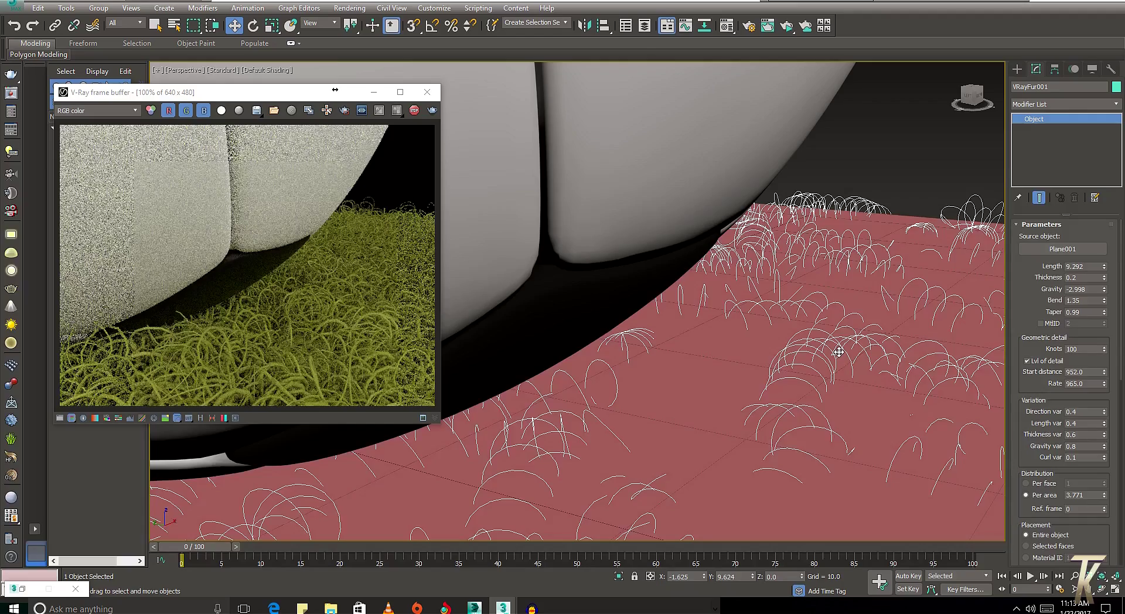
pyautogui.moveTo(838, 351)
pyautogui.mouseDown(button='middle')
pyautogui.moveTo(826, 351)
pyautogui.moveTo(853, 371)
pyautogui.moveTo(766, 364)
pyautogui.moveTo(771, 380)
pyautogui.mouseUp(button='middle')
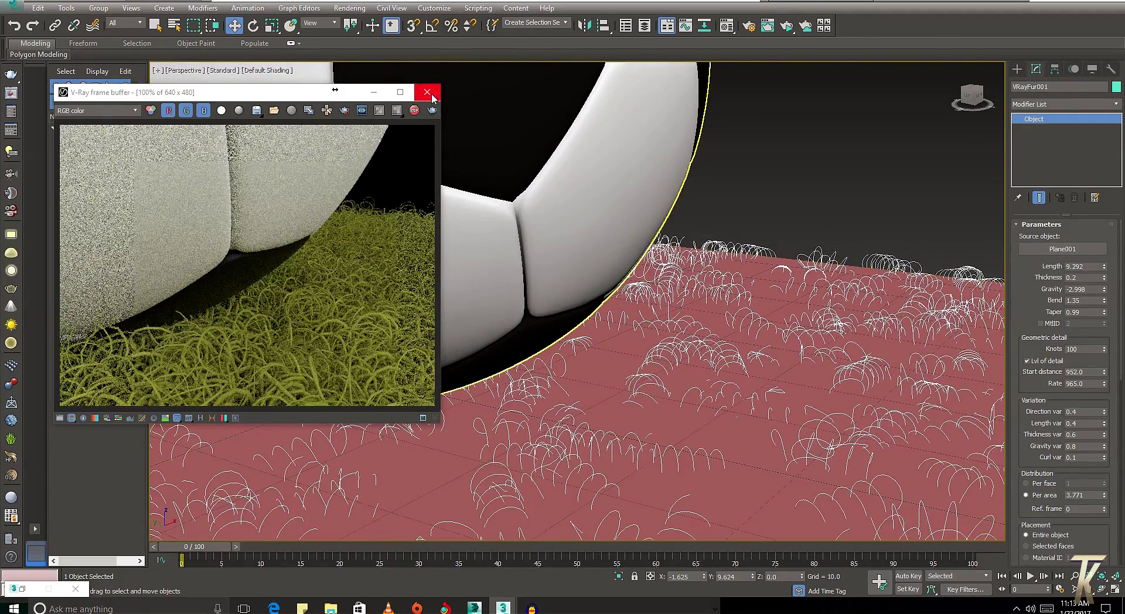
# - Render the scene in V-Ray, restart the render, and zoom out to frame the whole ball and plane
pyautogui.click(786, 25)
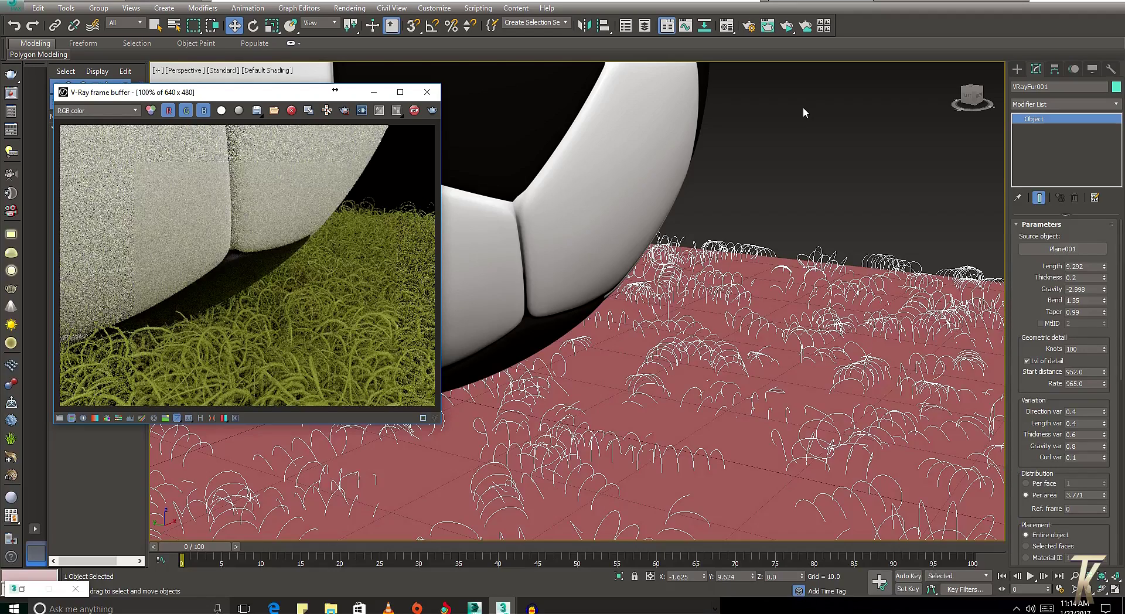
pyautogui.hotkey('shift', 'q')
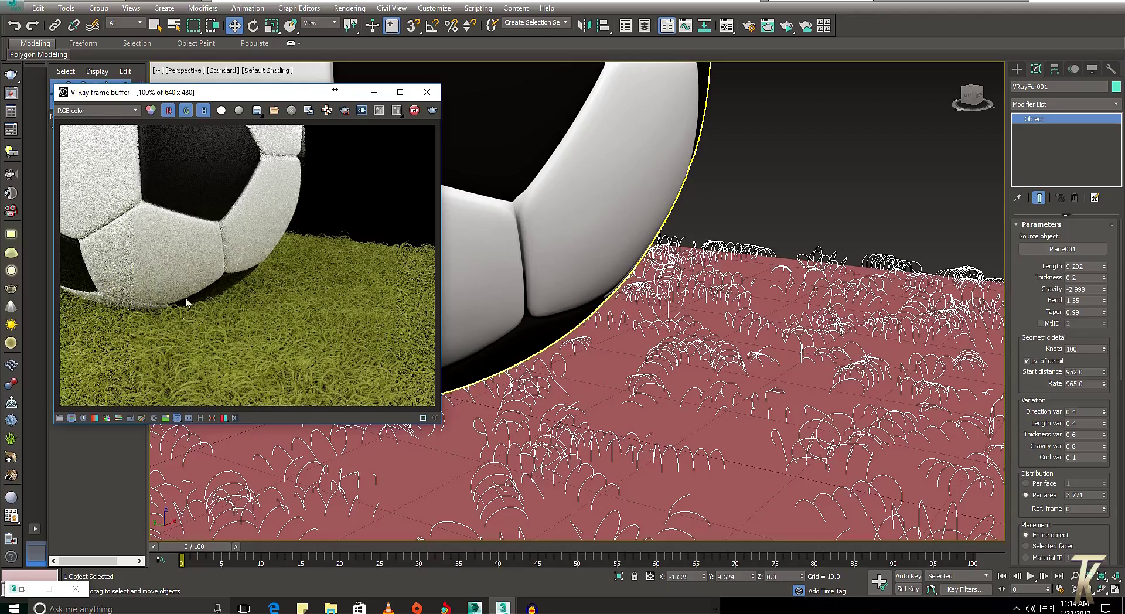
pyautogui.scroll(-3, 621, 258)
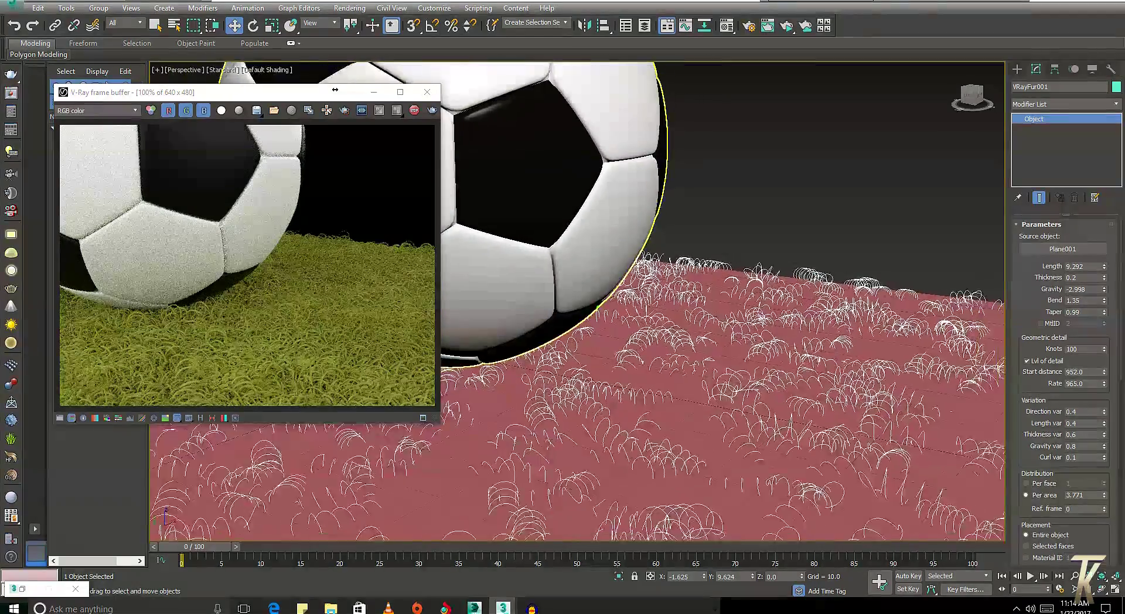
pyautogui.scroll(-3, 621, 258)
pyautogui.scroll(-2, 642, 377)
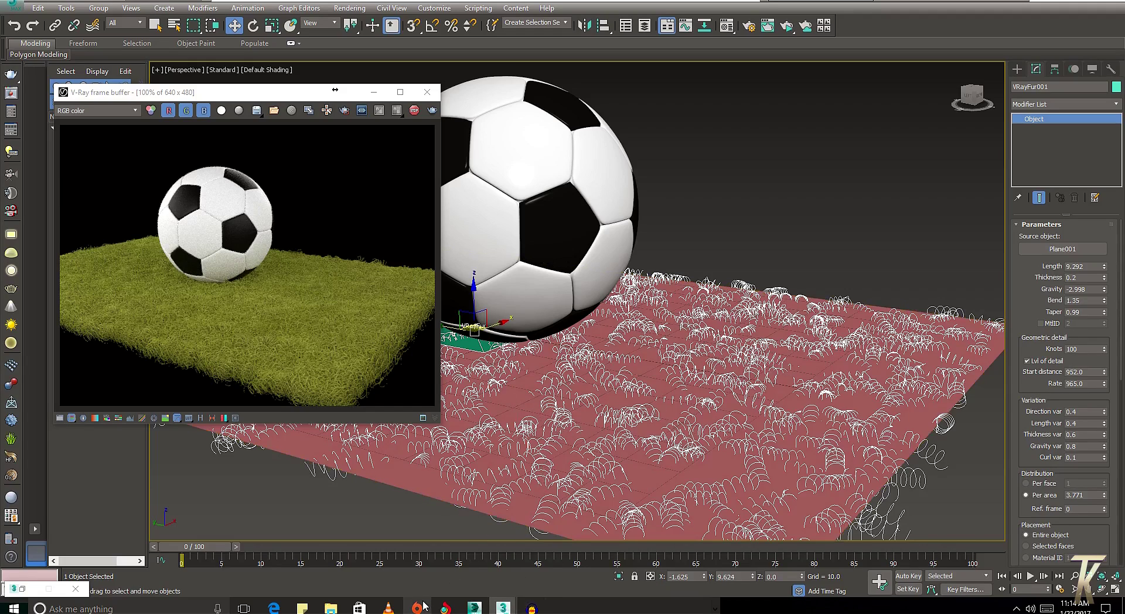
# - Scroll to the end of the fabric folder, pick zeta-black-red-b (1), and move the window left
pyautogui.click(330, 608)
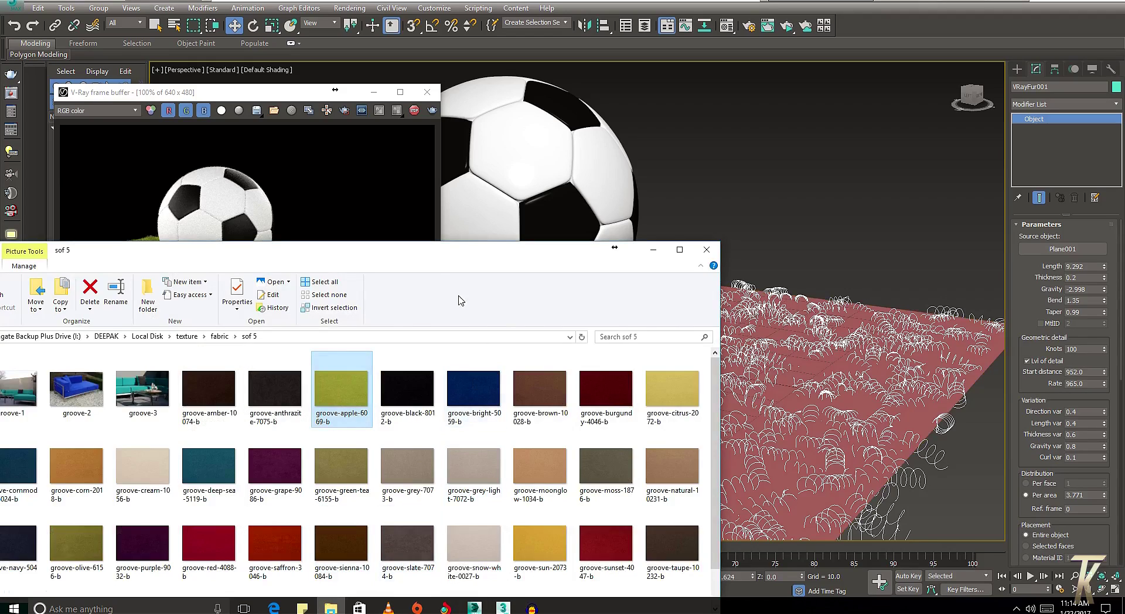
pyautogui.moveTo(410, 250); pyautogui.dragTo(611, 159)
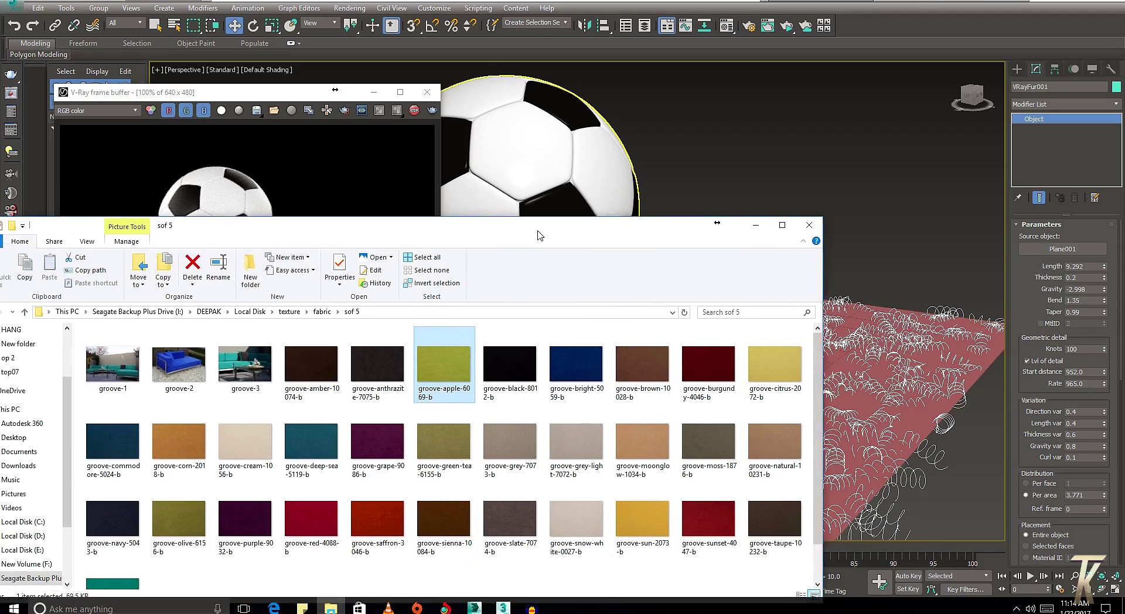
pyautogui.click(80, 245)
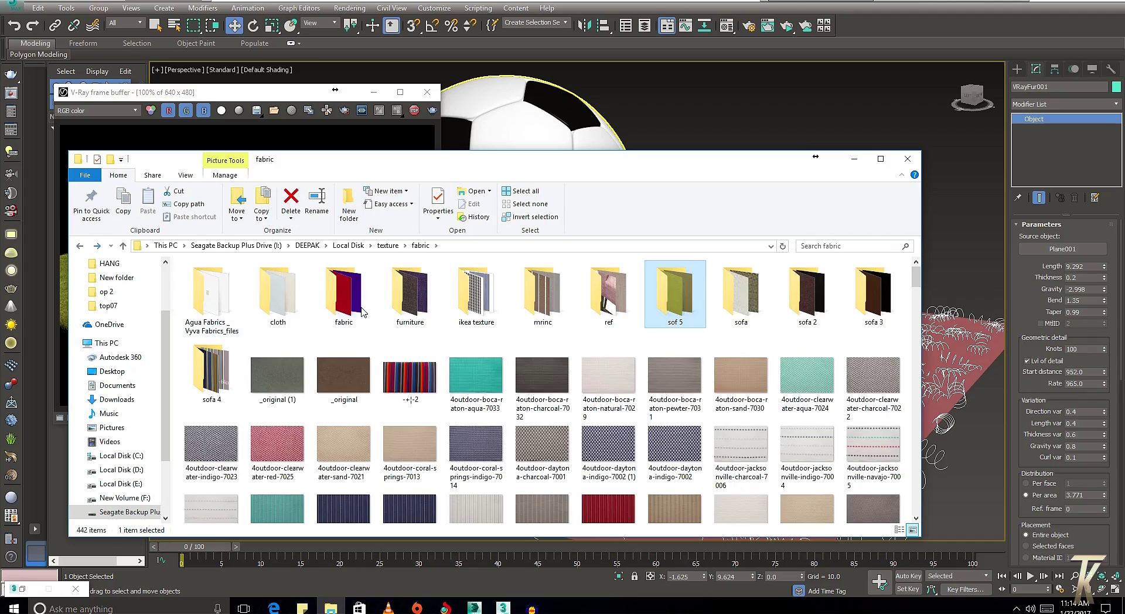
pyautogui.scroll(-5, 711, 384)
pyautogui.scroll(-3, 711, 384)
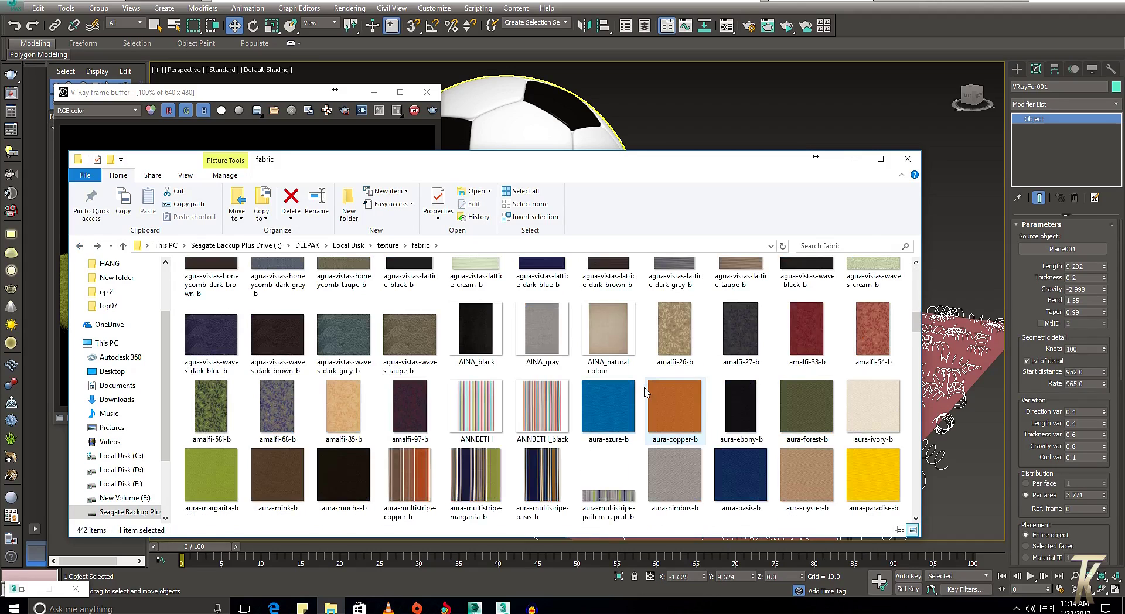
pyautogui.scroll(-10, 593, 402)
pyautogui.scroll(-5, 609, 410)
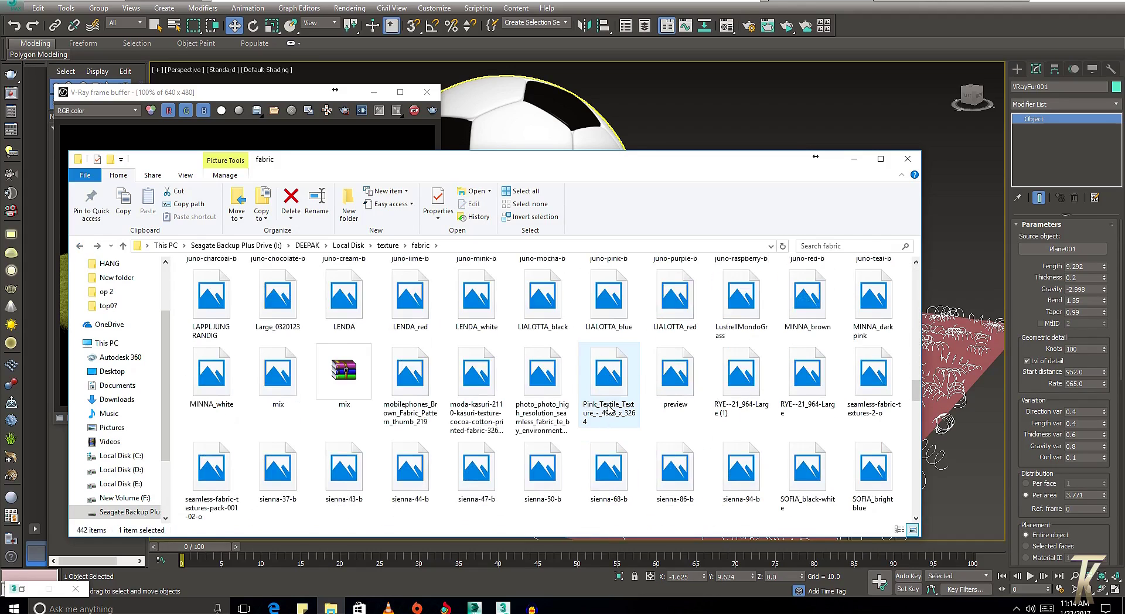
pyautogui.scroll(5, 609, 410)
pyautogui.scroll(-10, 609, 410)
pyautogui.scroll(-5, 609, 410)
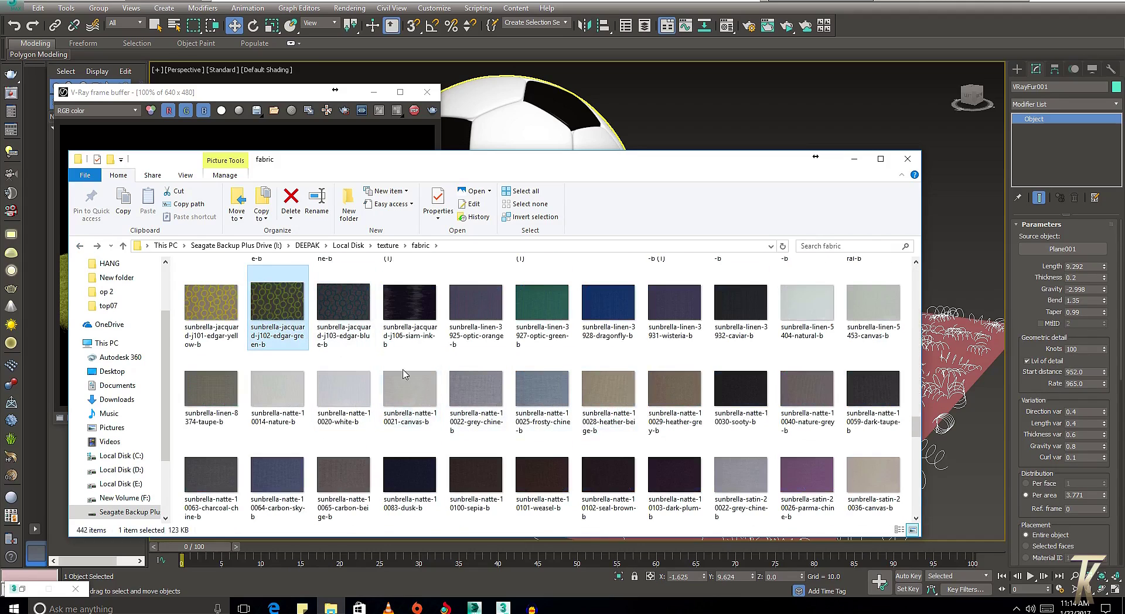
pyautogui.scroll(-5, 571, 405)
pyautogui.scroll(-5, 572, 406)
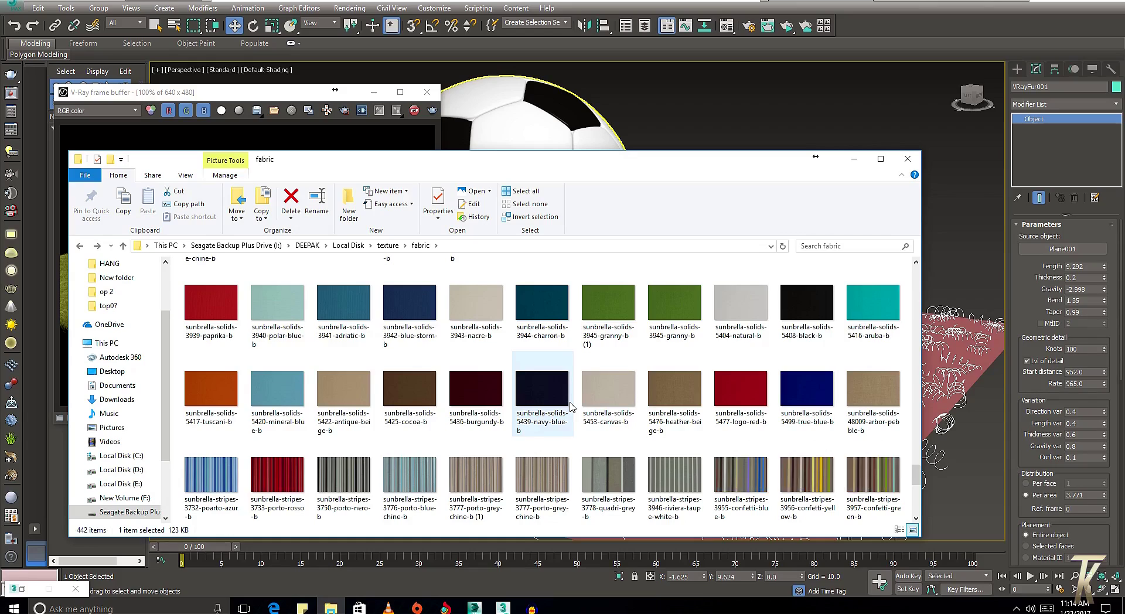
pyautogui.scroll(-10, 571, 405)
pyautogui.scroll(-3, 571, 406)
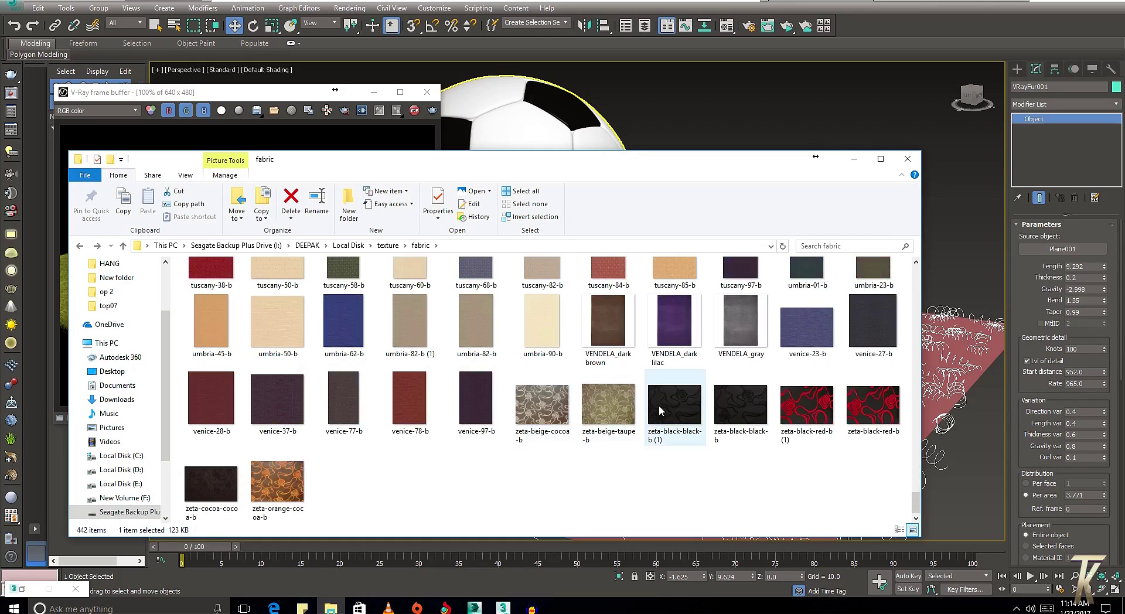
pyautogui.click(800, 404)
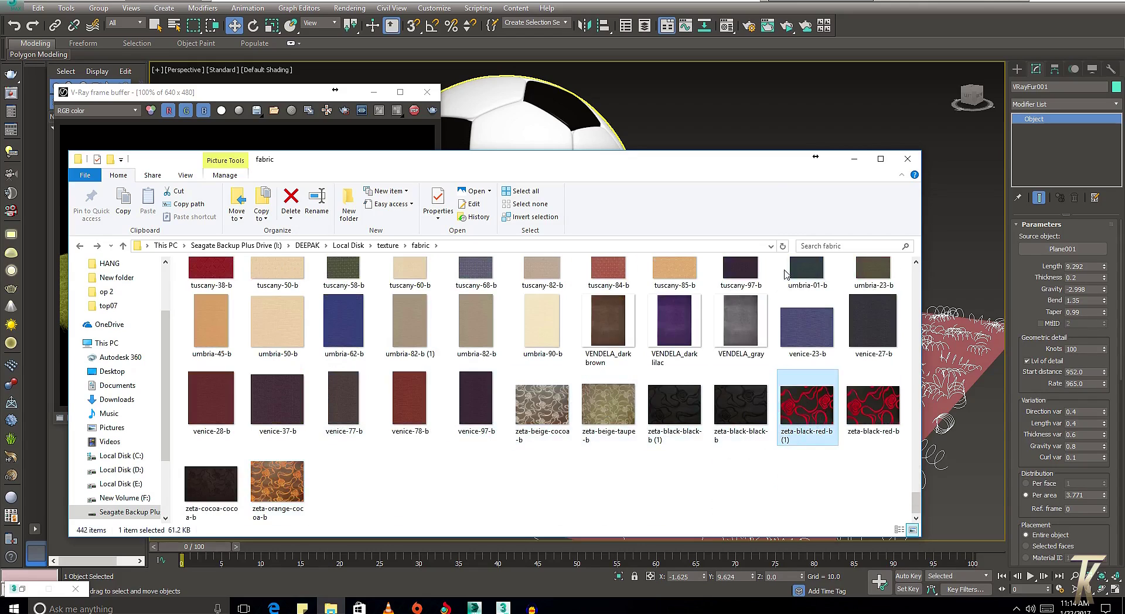
pyautogui.moveTo(758, 163); pyautogui.dragTo(472, 176)
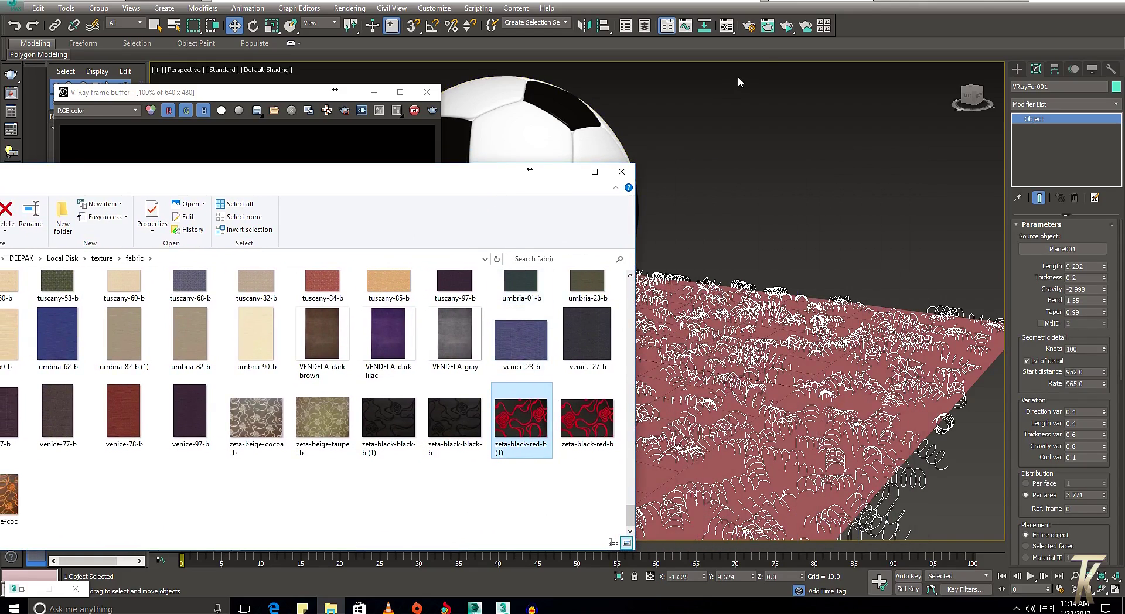
# - Drop the red-black zeta fabric image onto the cyan sample material
pyautogui.click(727, 25)
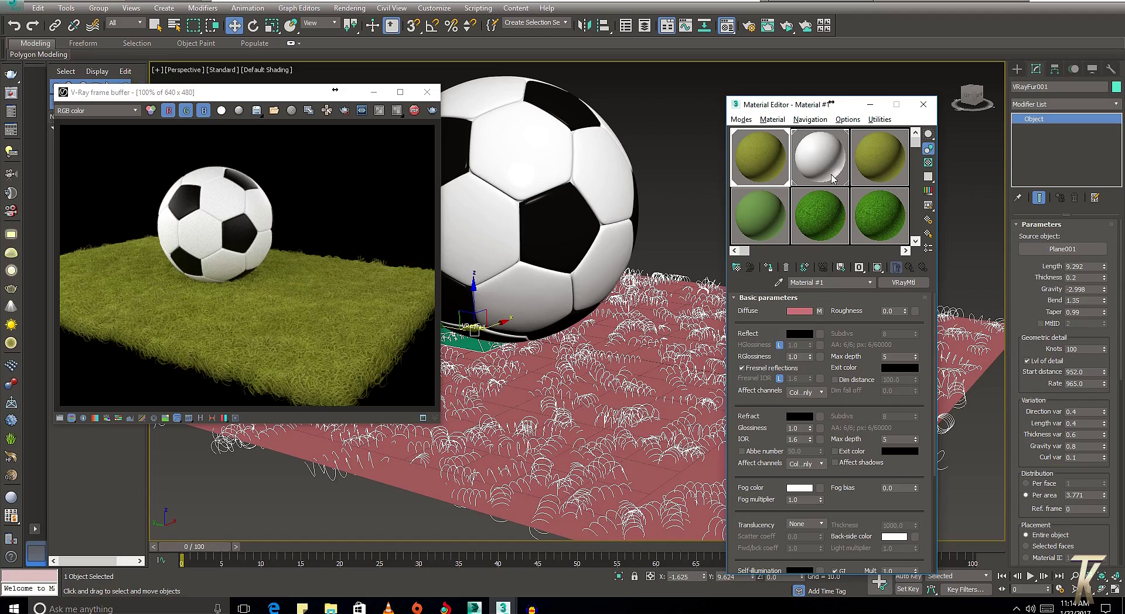
pyautogui.moveTo(741, 250); pyautogui.dragTo(830, 250)
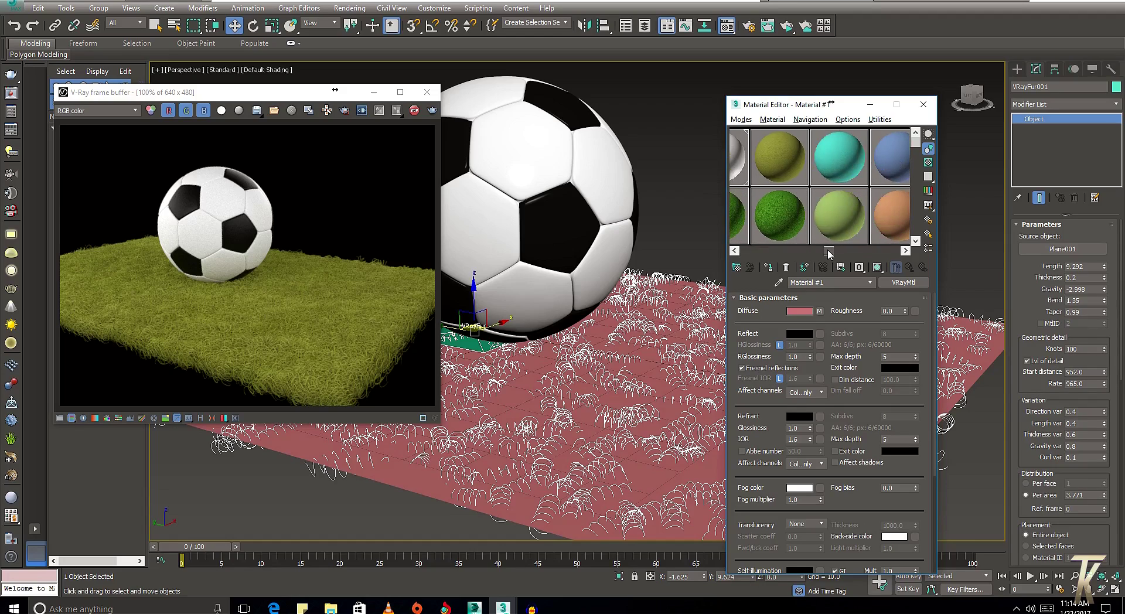
pyautogui.click(843, 168)
pyautogui.click(331, 608)
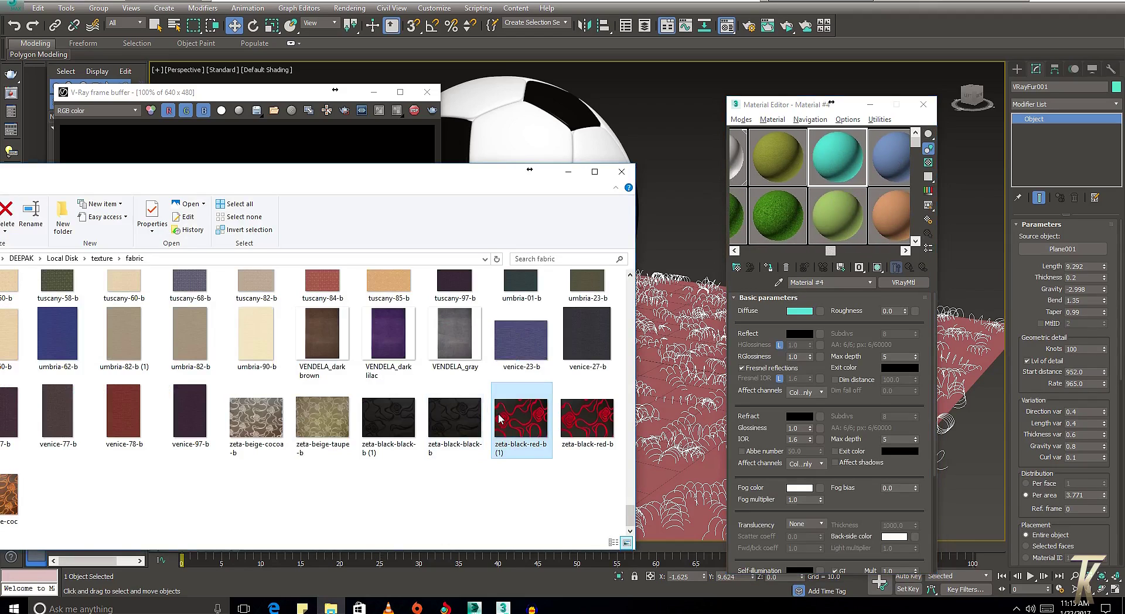
pyautogui.moveTo(499, 418); pyautogui.dragTo(841, 170)
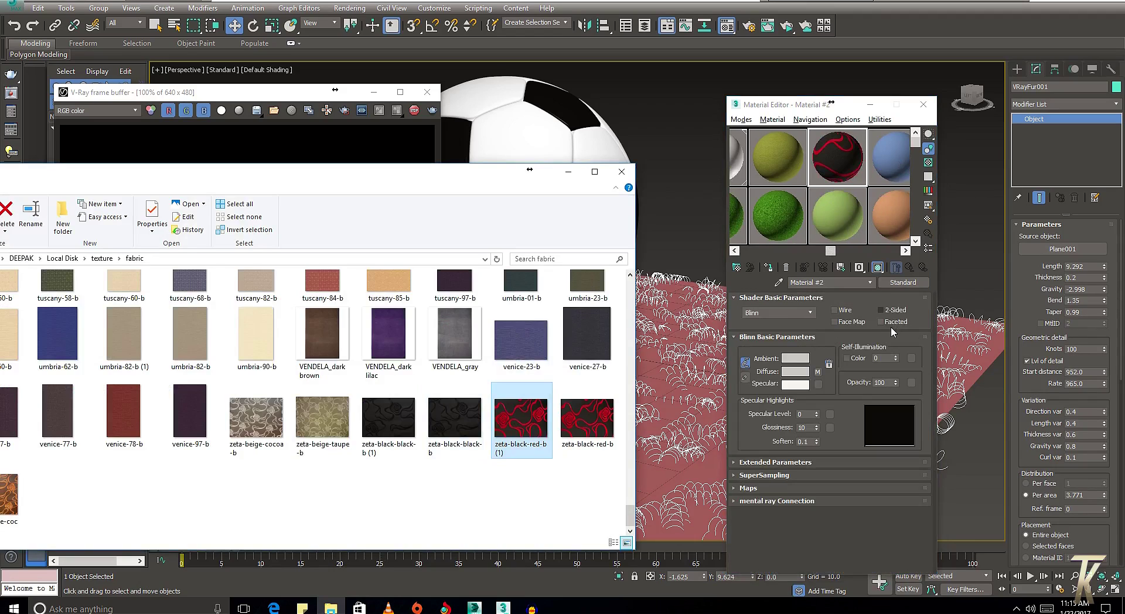
# - Copy the fabric diffuse map and paste a copy into Material #5's Diffuse slot
pyautogui.rightClick(817, 372)
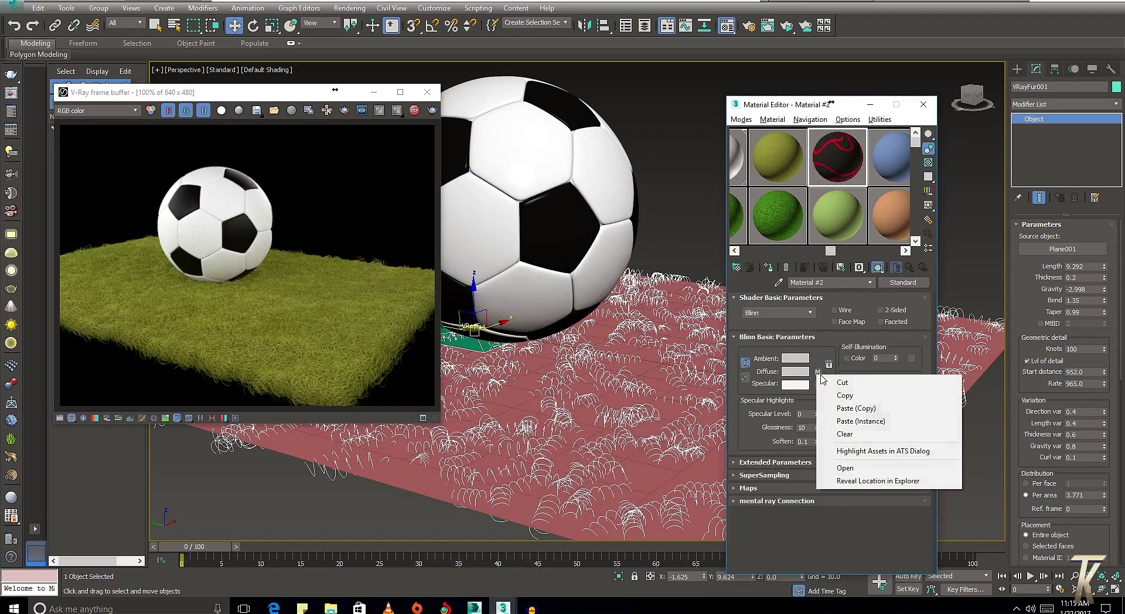
pyautogui.click(832, 394)
pyautogui.click(888, 168)
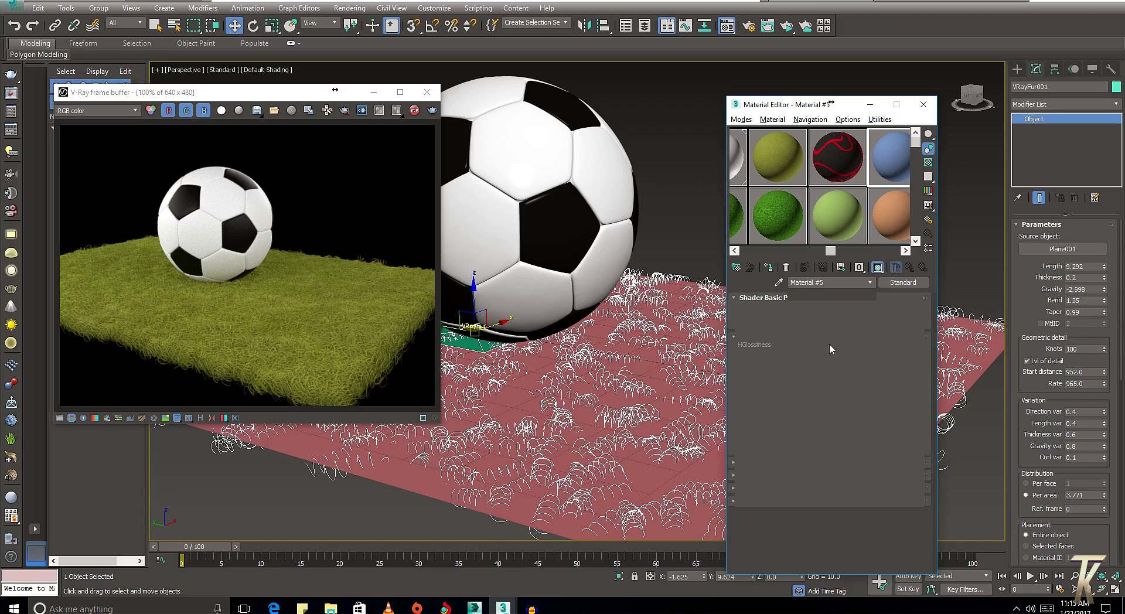
pyautogui.rightClick(818, 310)
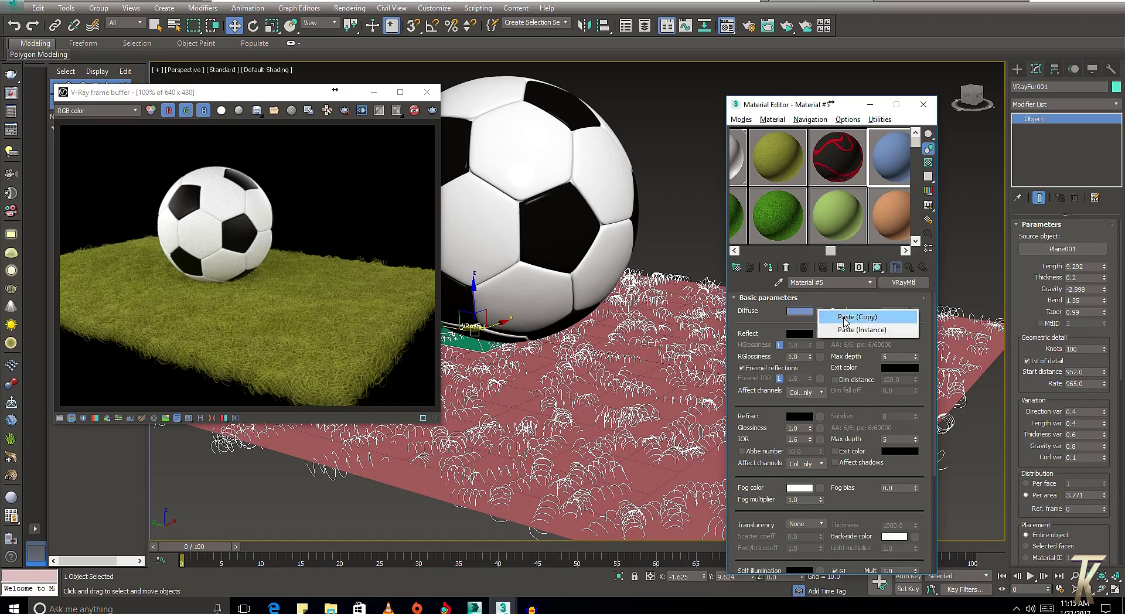
pyautogui.click(844, 319)
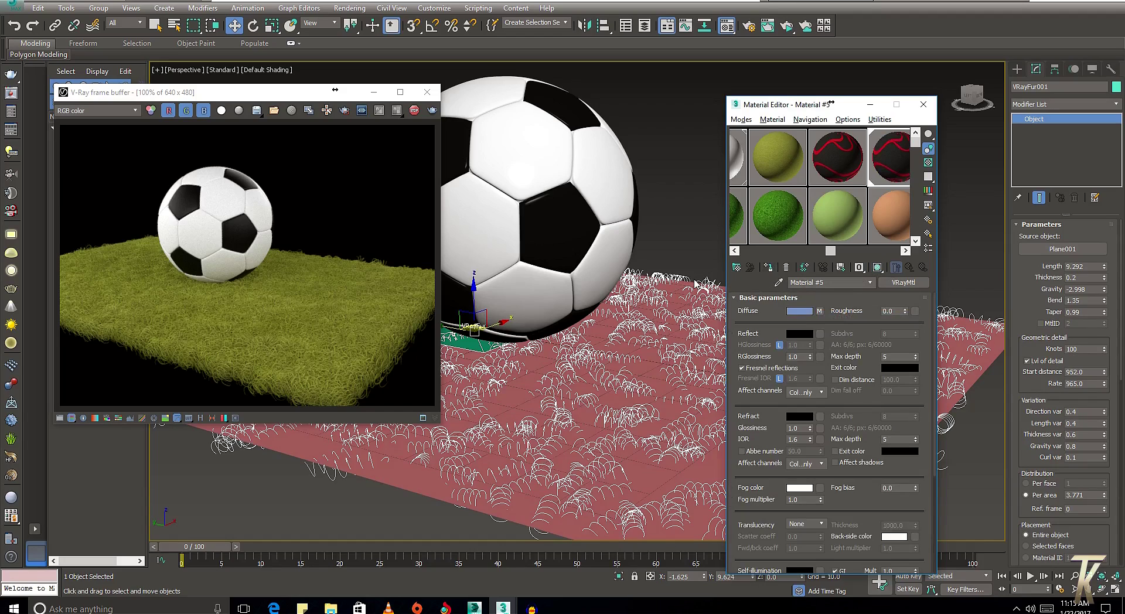
# - Assign Material #5 to both Plane001 and the VRayFur001 fur
pyautogui.click(673, 245)
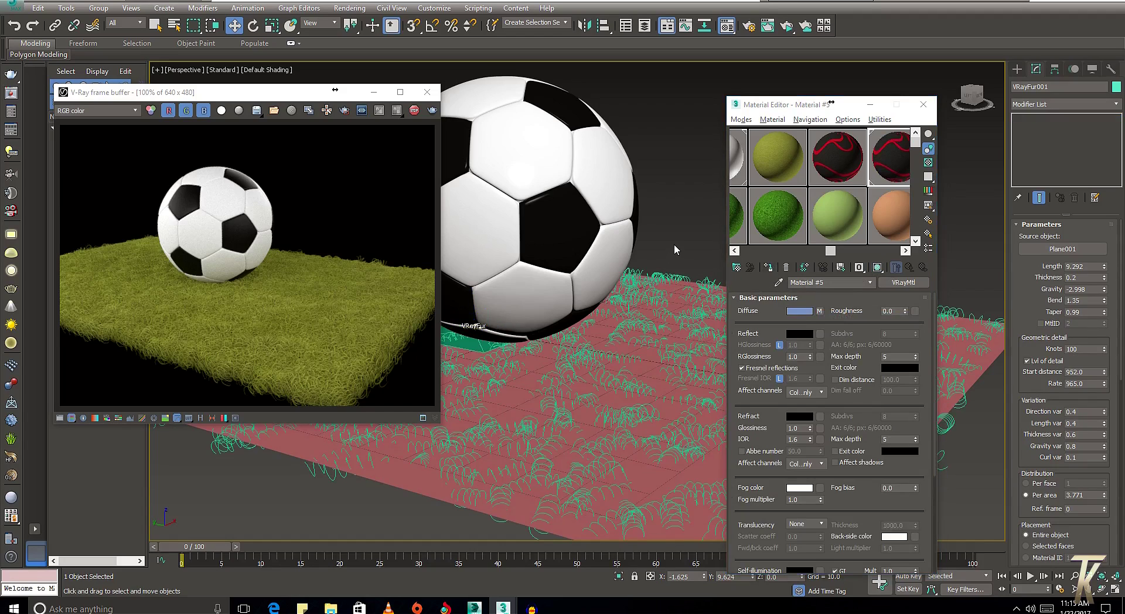
pyautogui.click(718, 337)
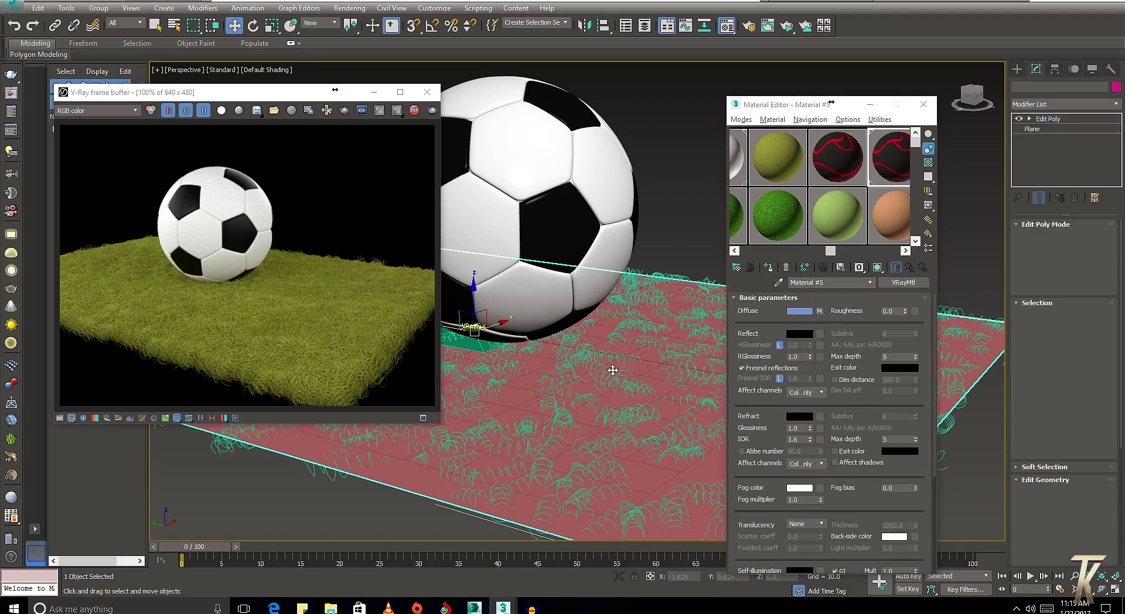
pyautogui.click(768, 268)
pyautogui.click(664, 311)
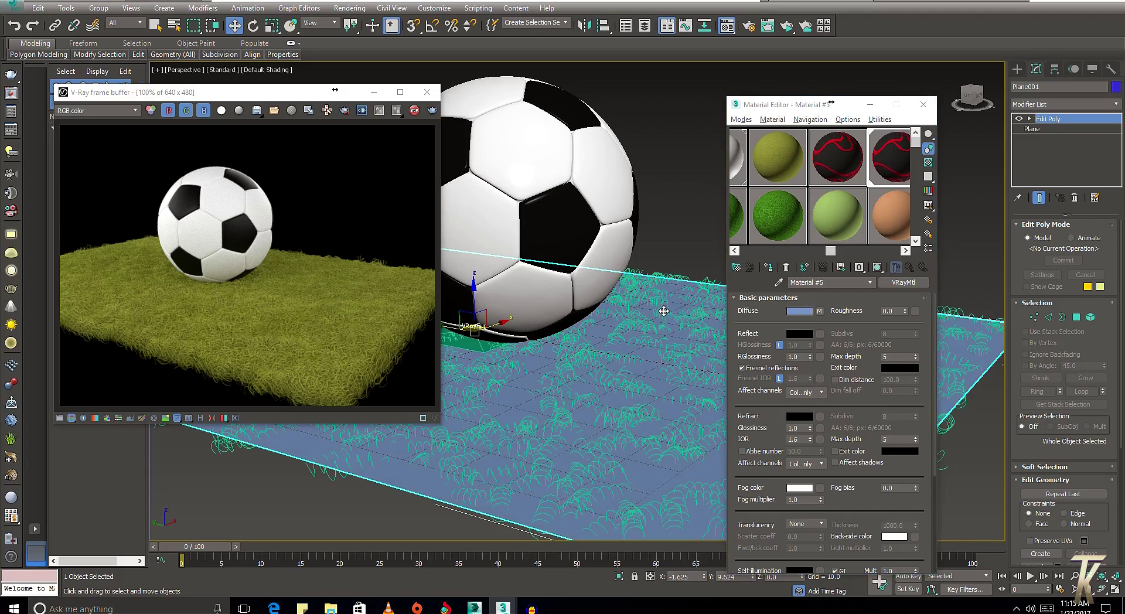
pyautogui.click(664, 311)
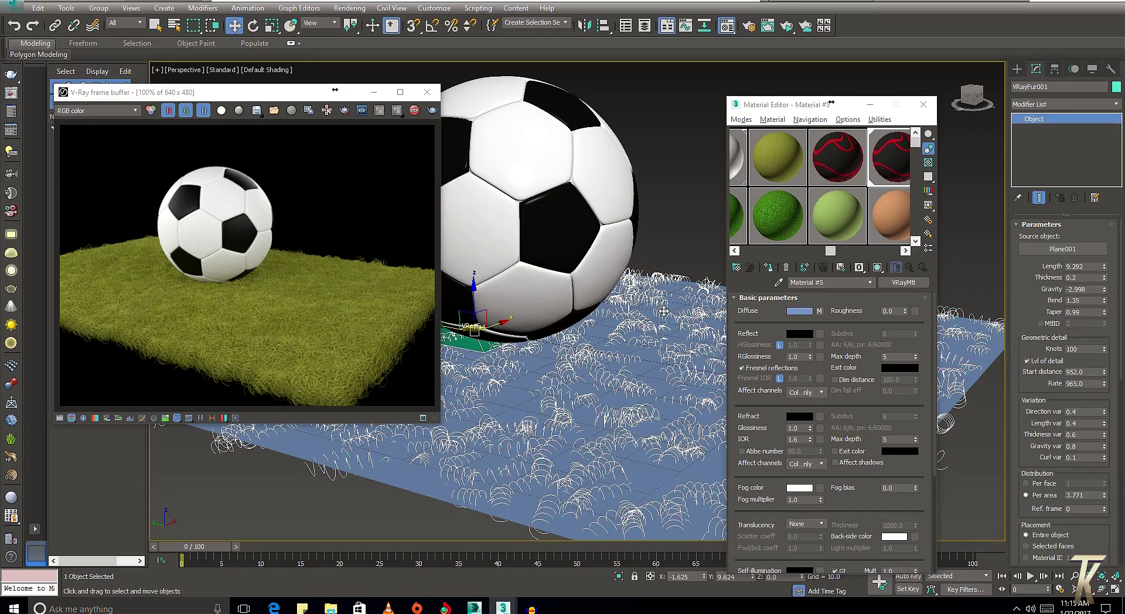
pyautogui.click(769, 268)
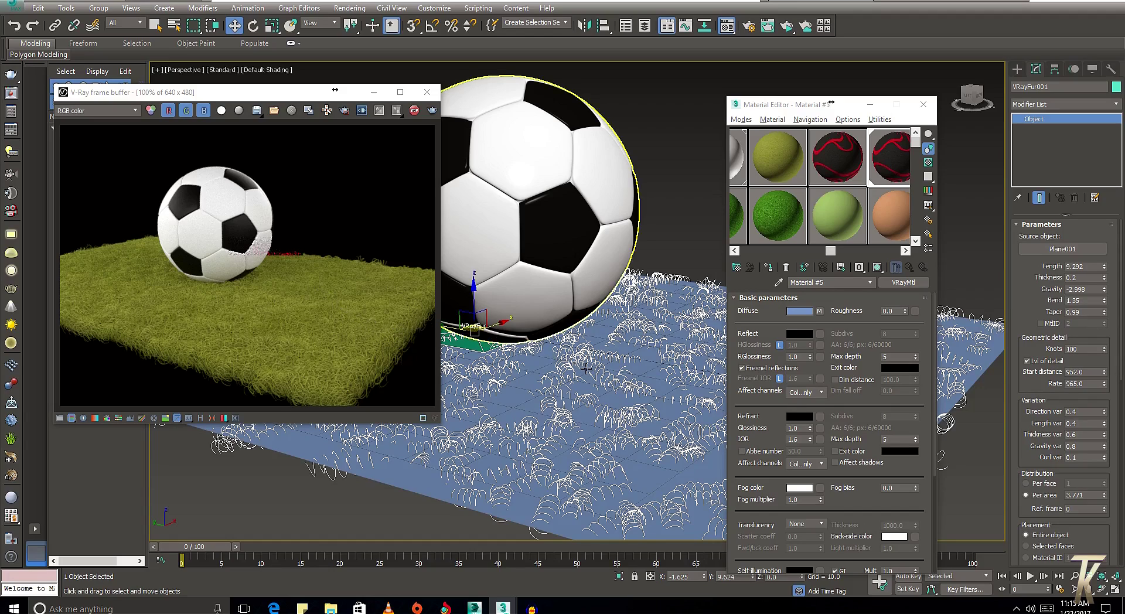
# - Zoom the V-Ray frame buffer and orbit the viewport to inspect the red-black fabric fur
pyautogui.scroll(1, 302, 275)
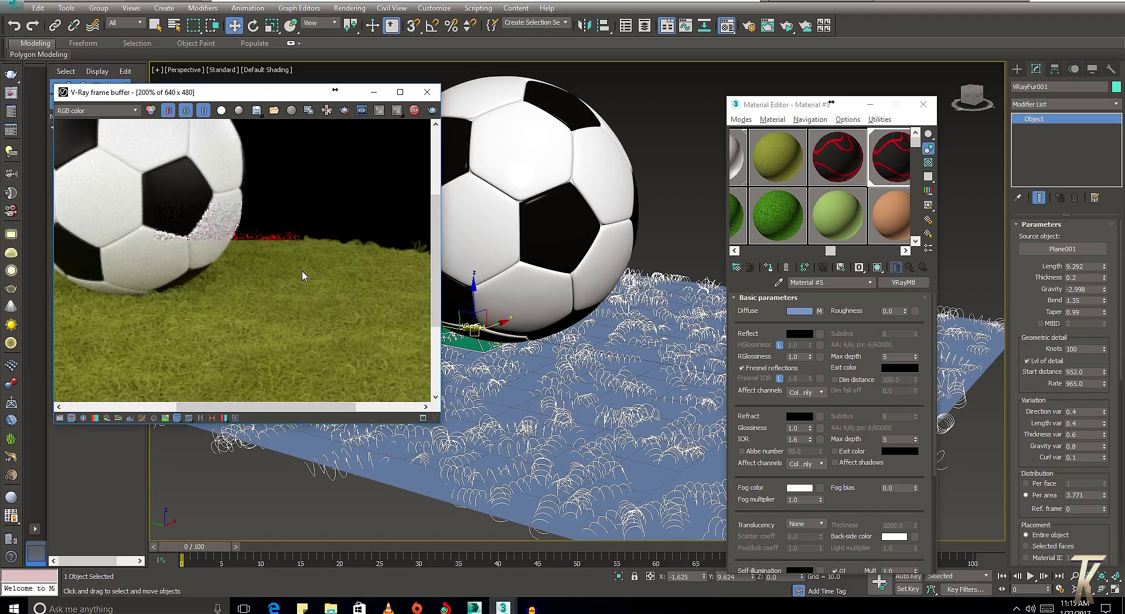
pyautogui.scroll(2, 579, 356)
pyautogui.scroll(-2, 580, 352)
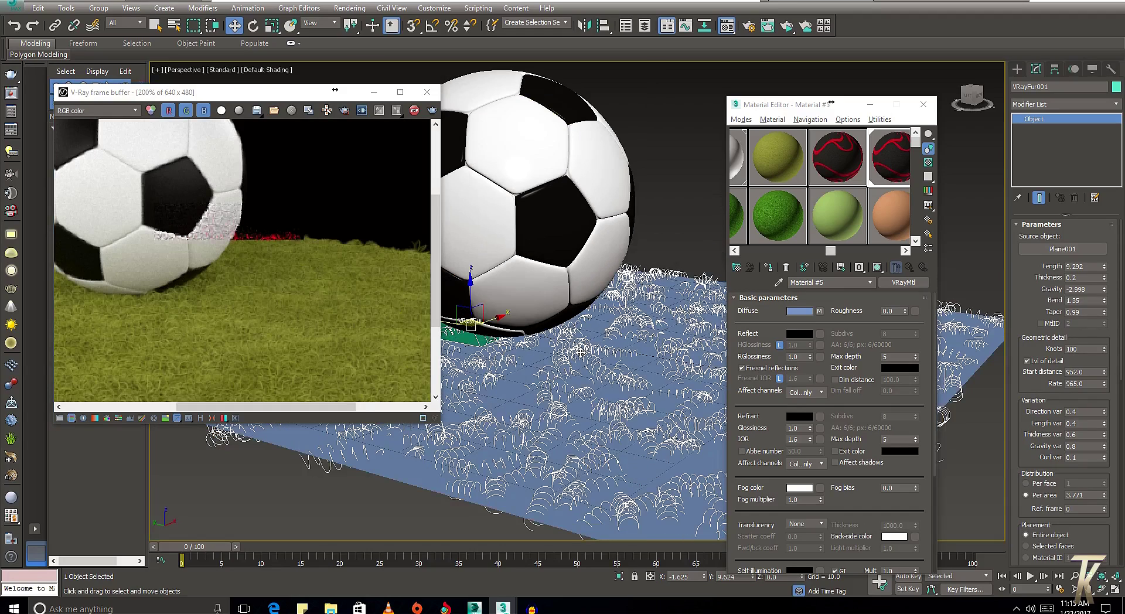
pyautogui.scroll(-2, 645, 346)
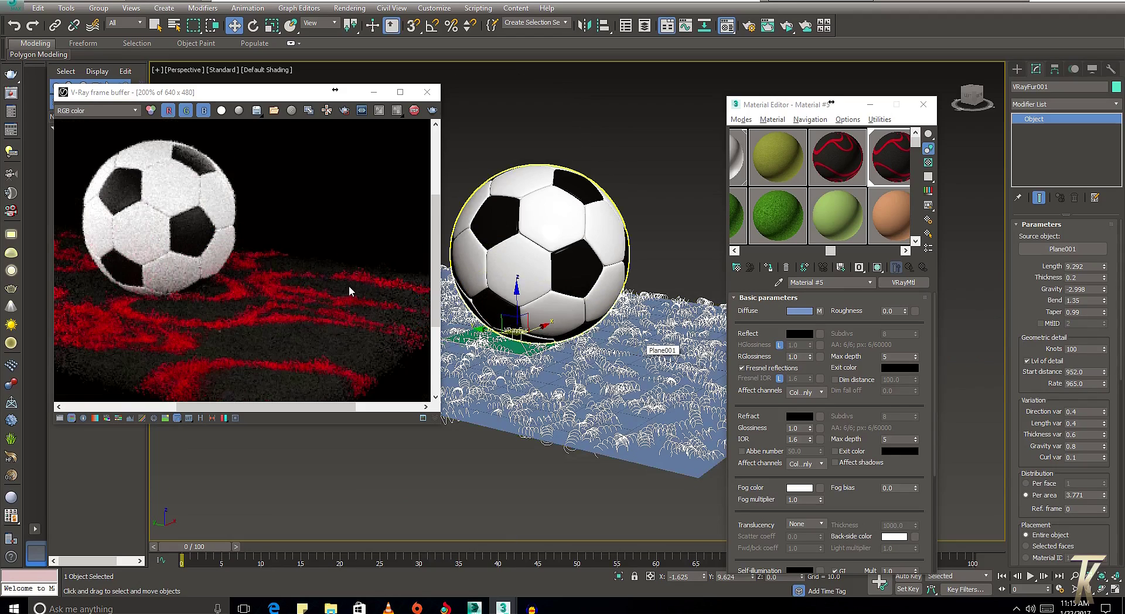
pyautogui.scroll(-1, 293, 283)
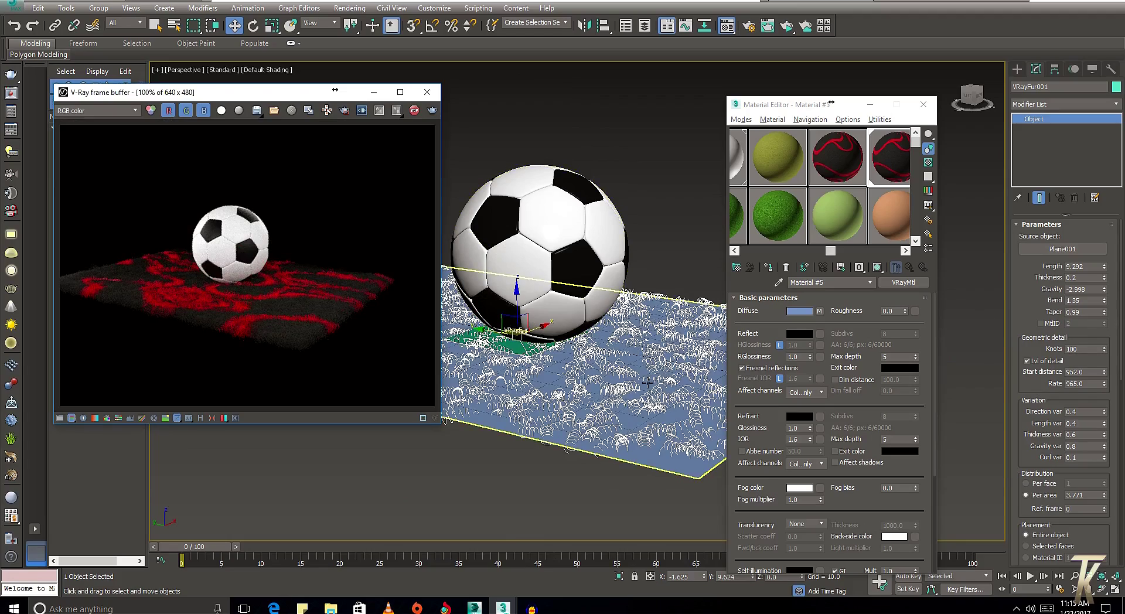
pyautogui.keyDown('alt'); pyautogui.moveTo(668, 378); pyautogui.dragTo(645, 382, button='middle'); pyautogui.keyUp('alt')
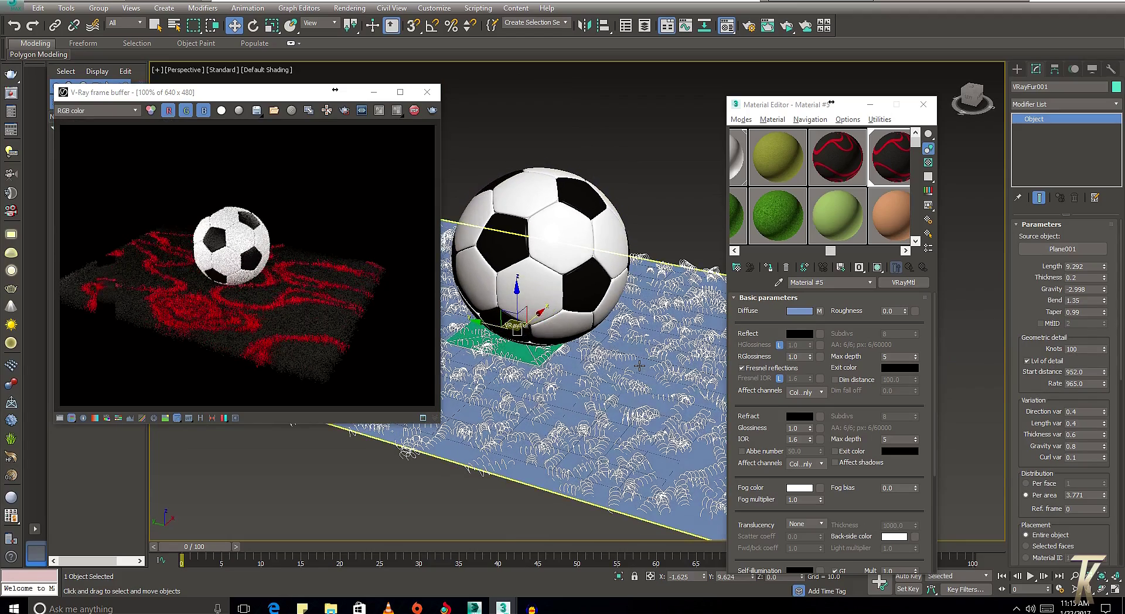
pyautogui.moveTo(625, 340)
pyautogui.keyDown('alt'); pyautogui.mouseDown(button='middle')
pyautogui.moveTo(628, 357)
pyautogui.moveTo(604, 361)
pyautogui.mouseUp(button='middle'); pyautogui.keyUp('alt')
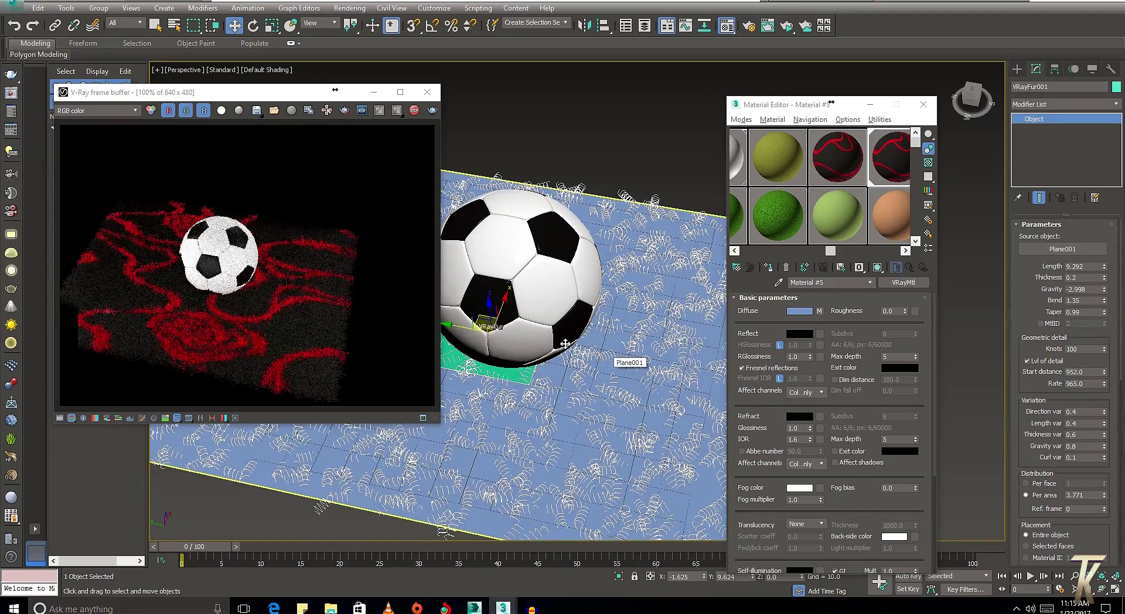
pyautogui.keyDown('alt'); pyautogui.moveTo(604, 361); pyautogui.dragTo(563, 344, button='middle'); pyautogui.keyUp('alt')
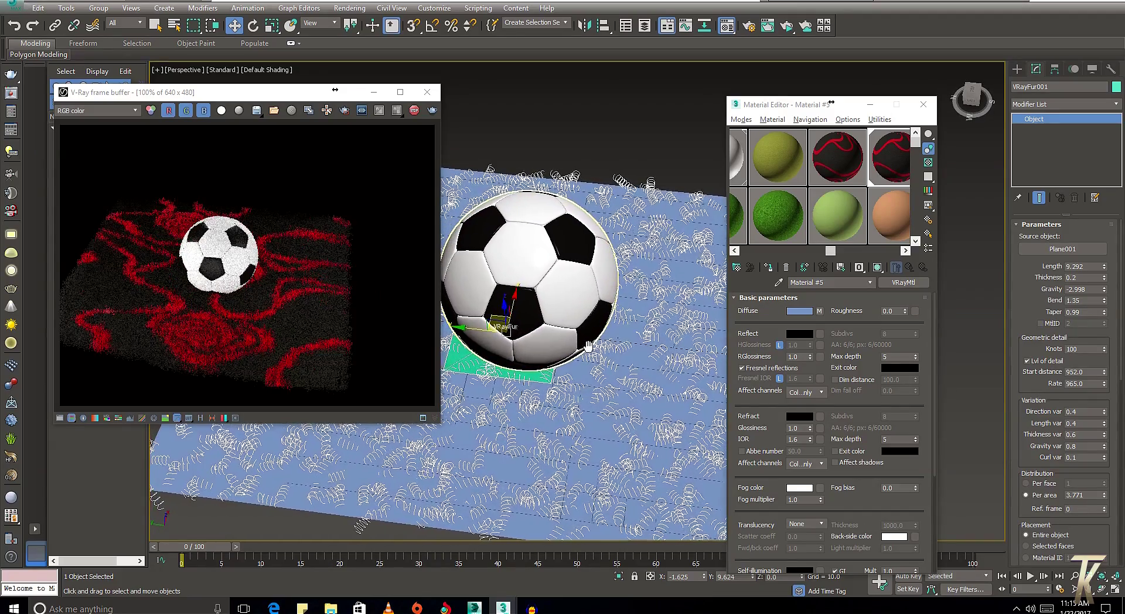